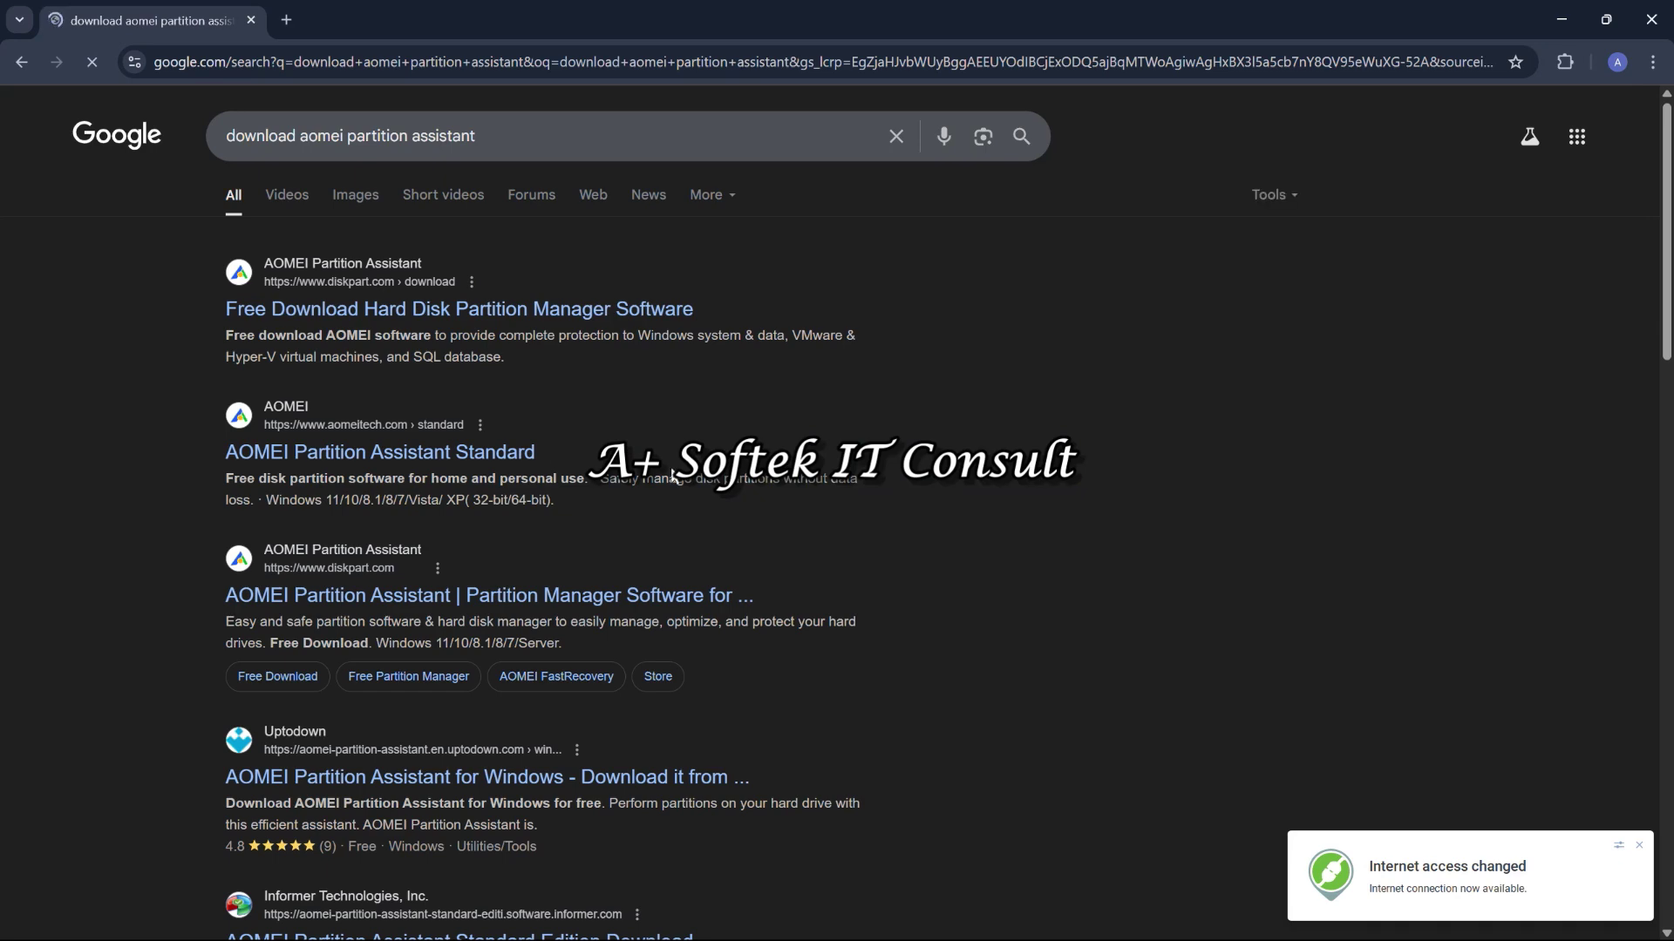
- Try to download the free edition of AOMEI Partition Assistant from its diskpart.com download page
left_click(381, 310)
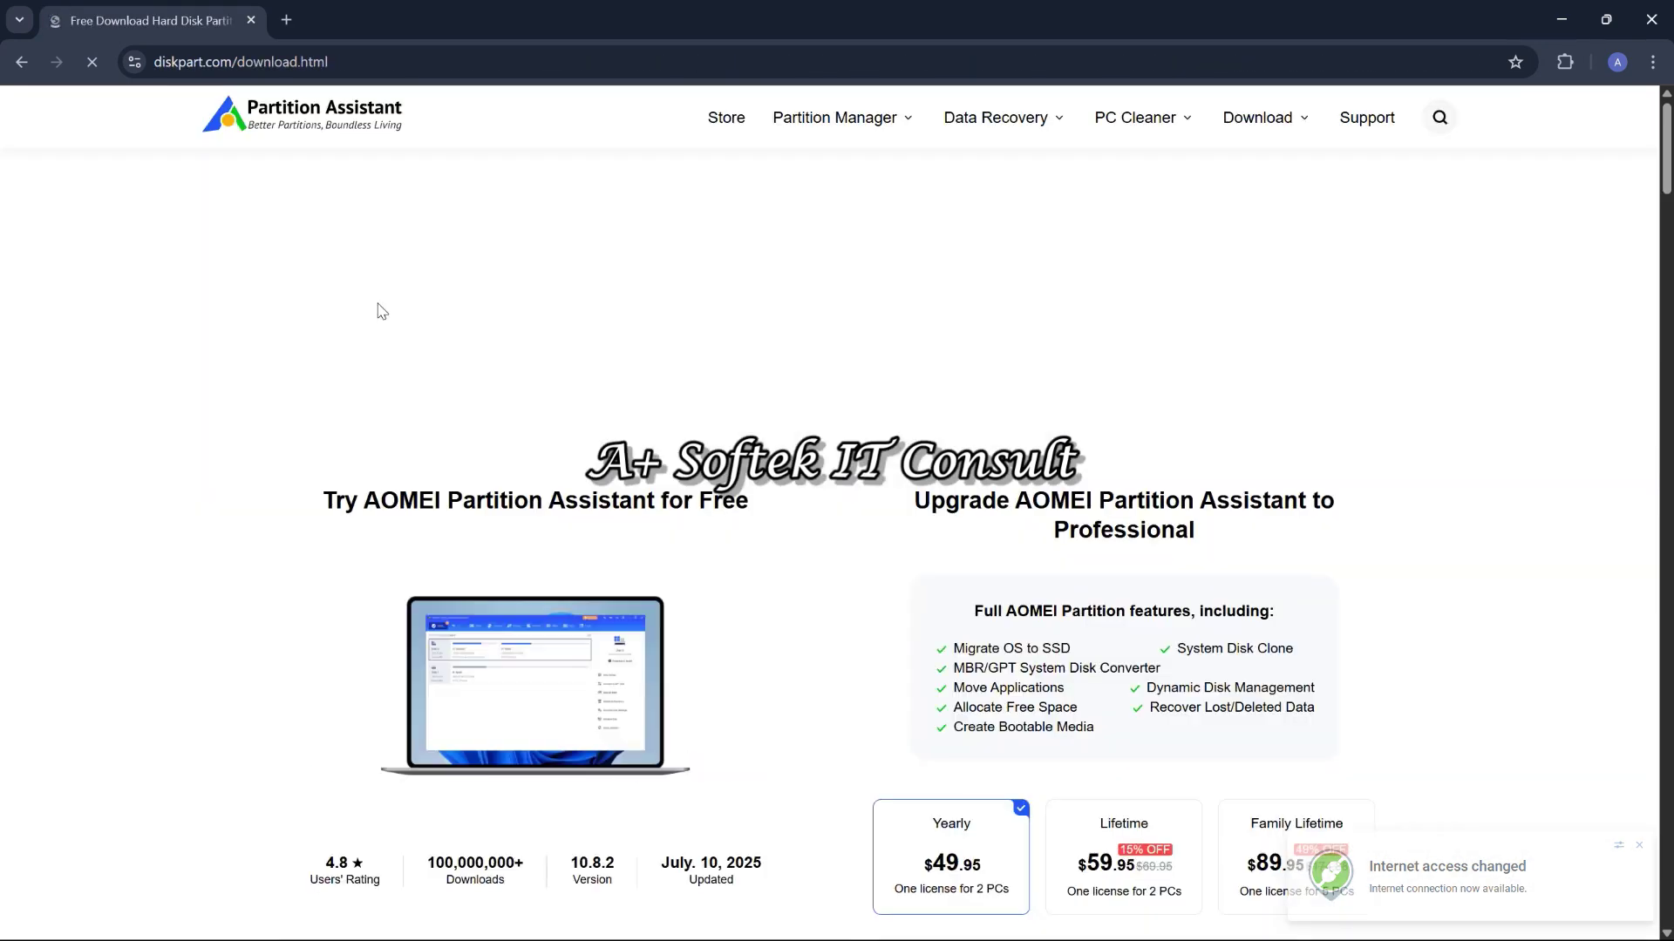
scroll(872, 530, "down", 4)
scroll(872, 530, "up", 2)
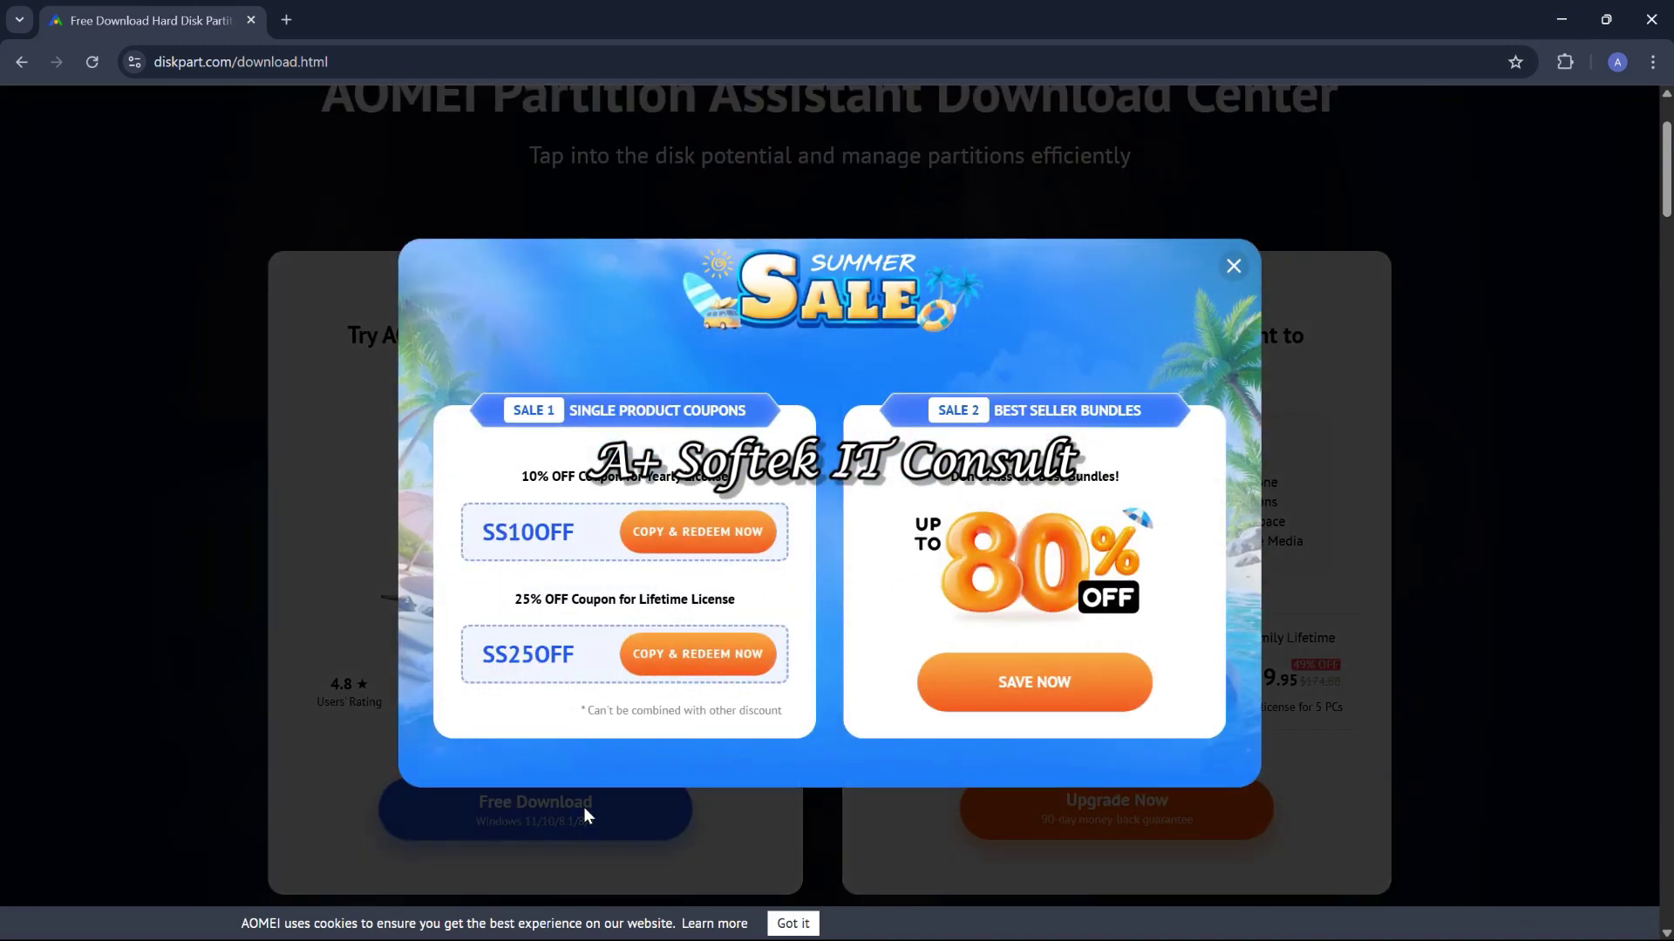
left_click(583, 808)
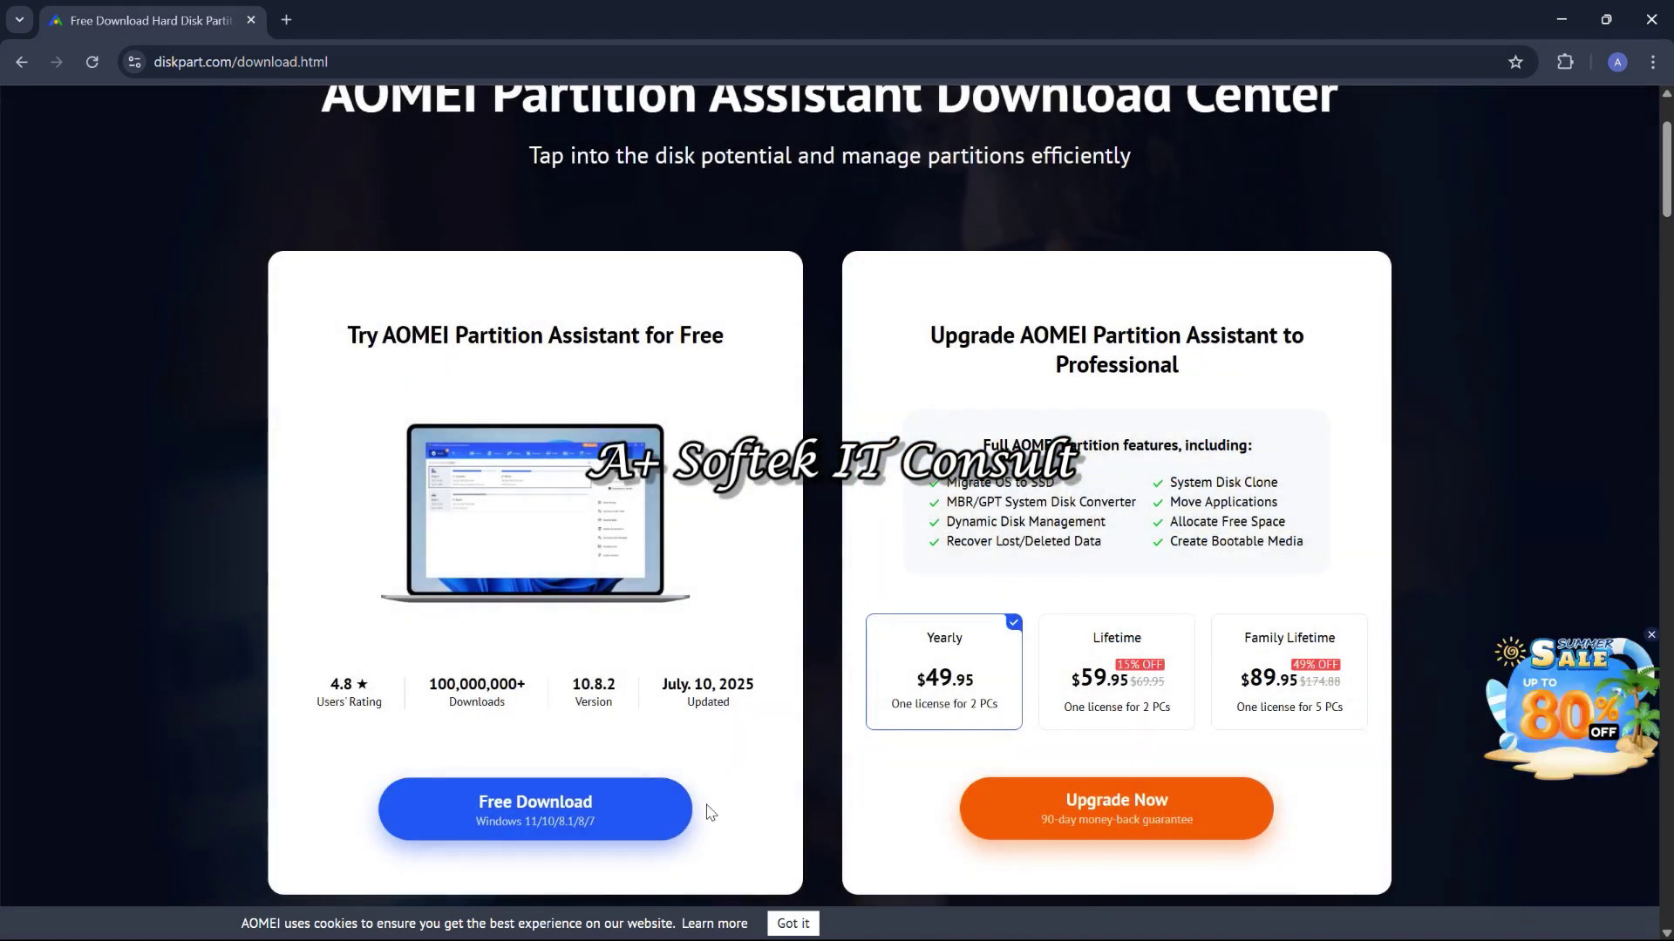
left_click(542, 824)
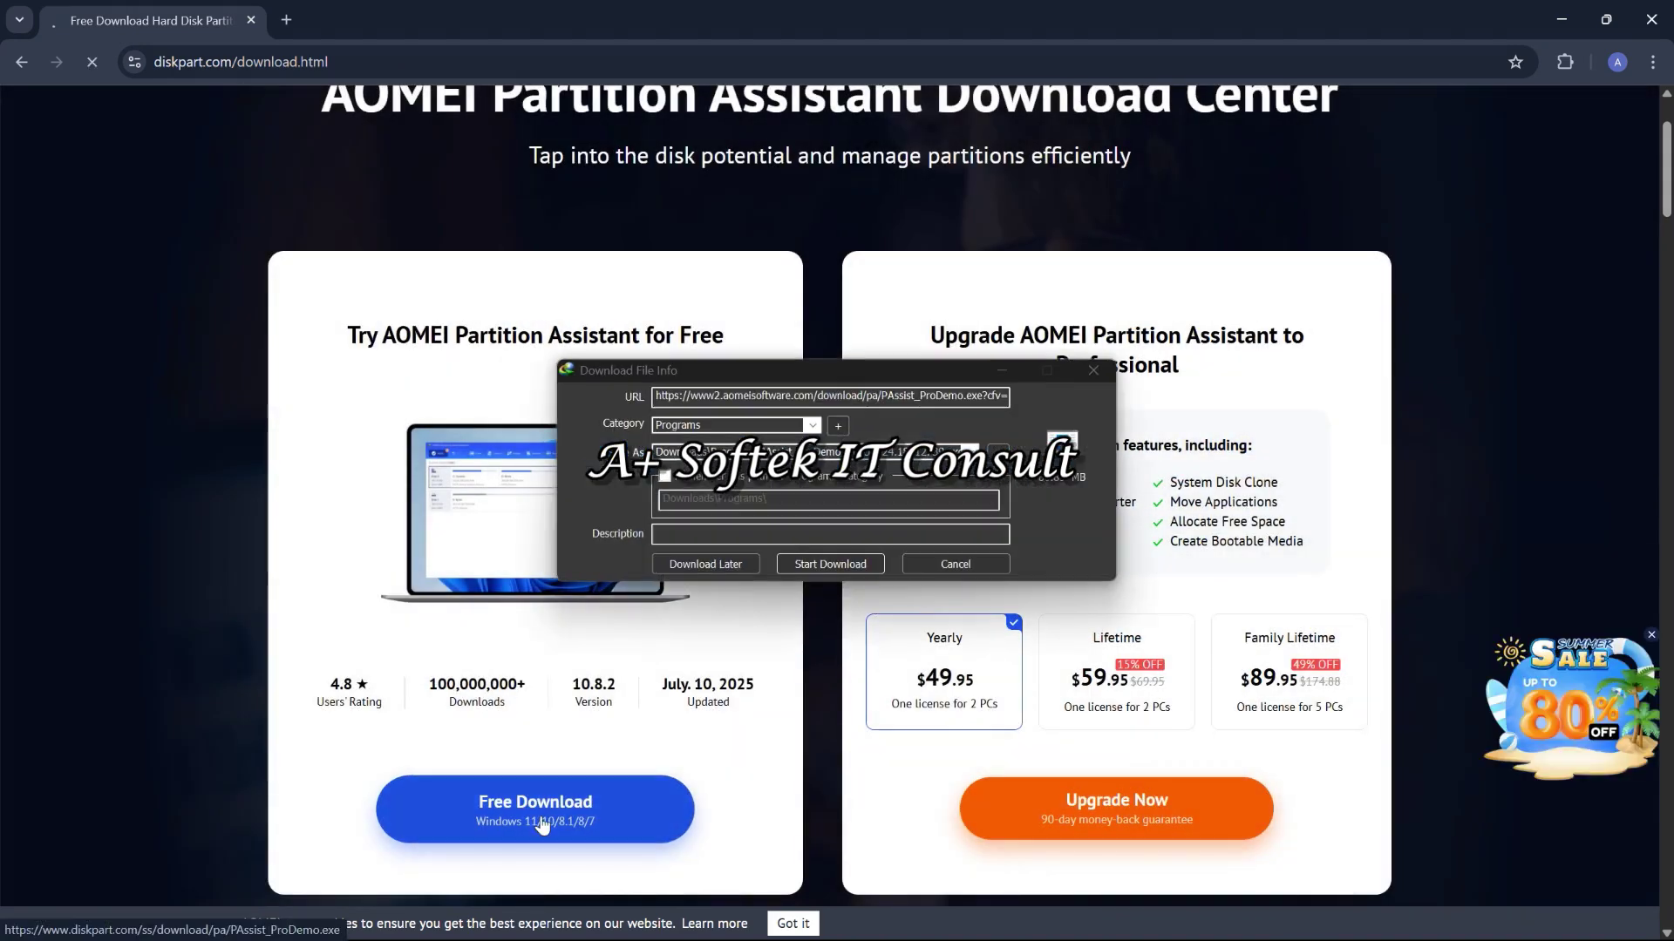
left_click(956, 563)
left_click(1655, 18)
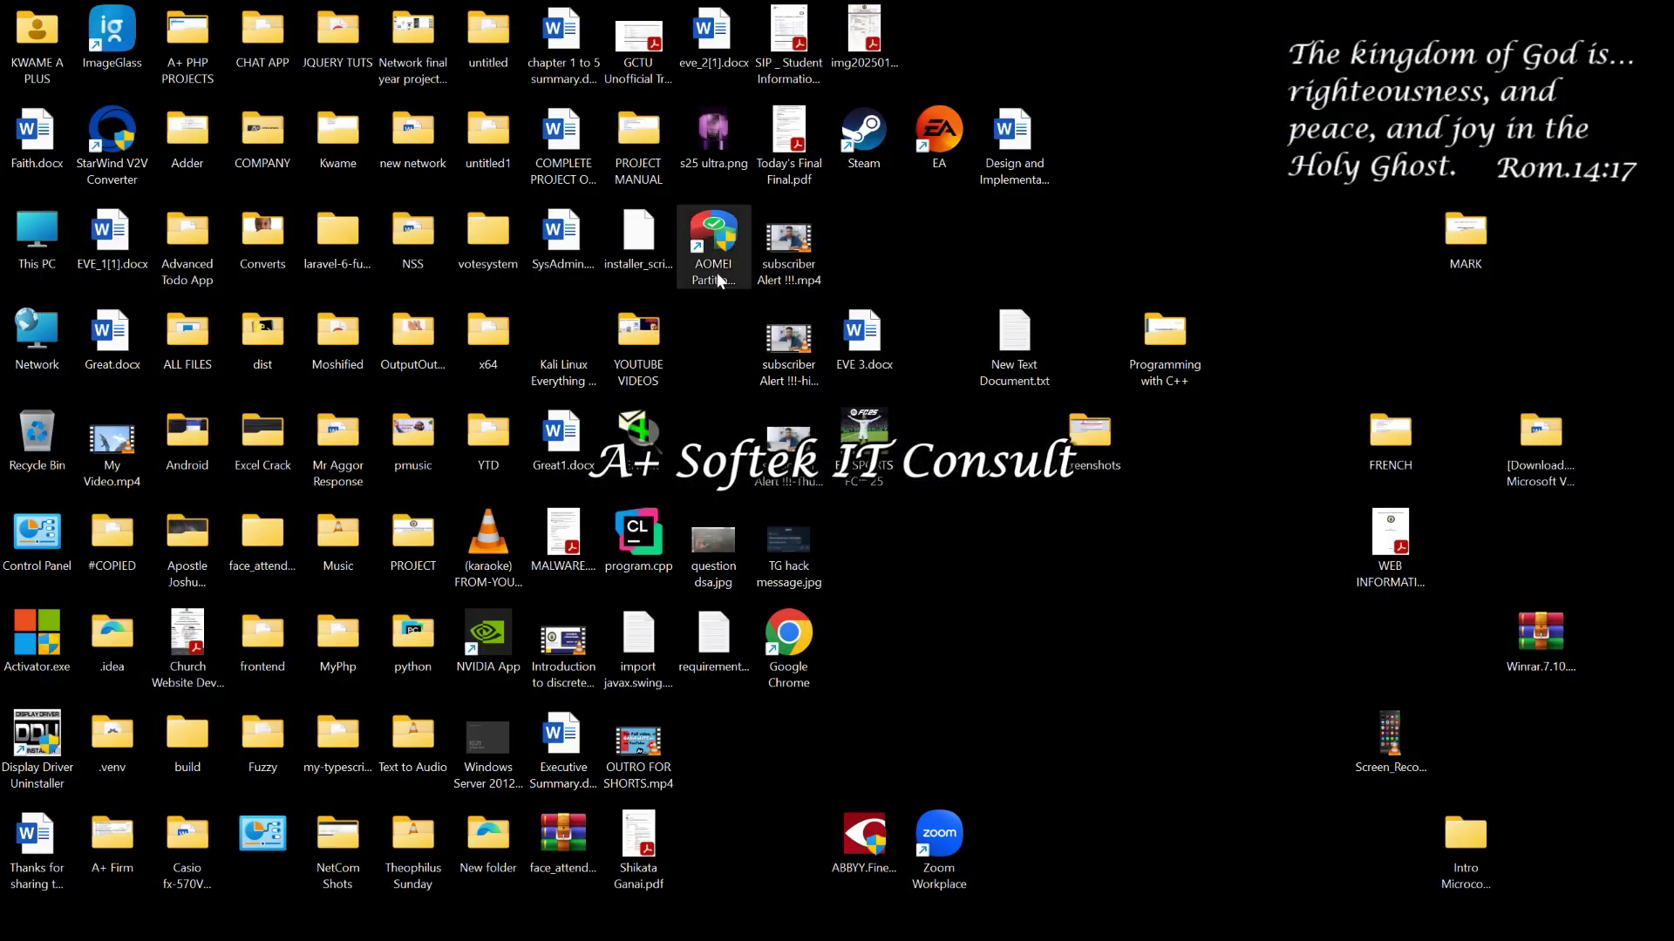
- Launch AOMEI Partition Assistant from the desktop
left_click(728, 240)
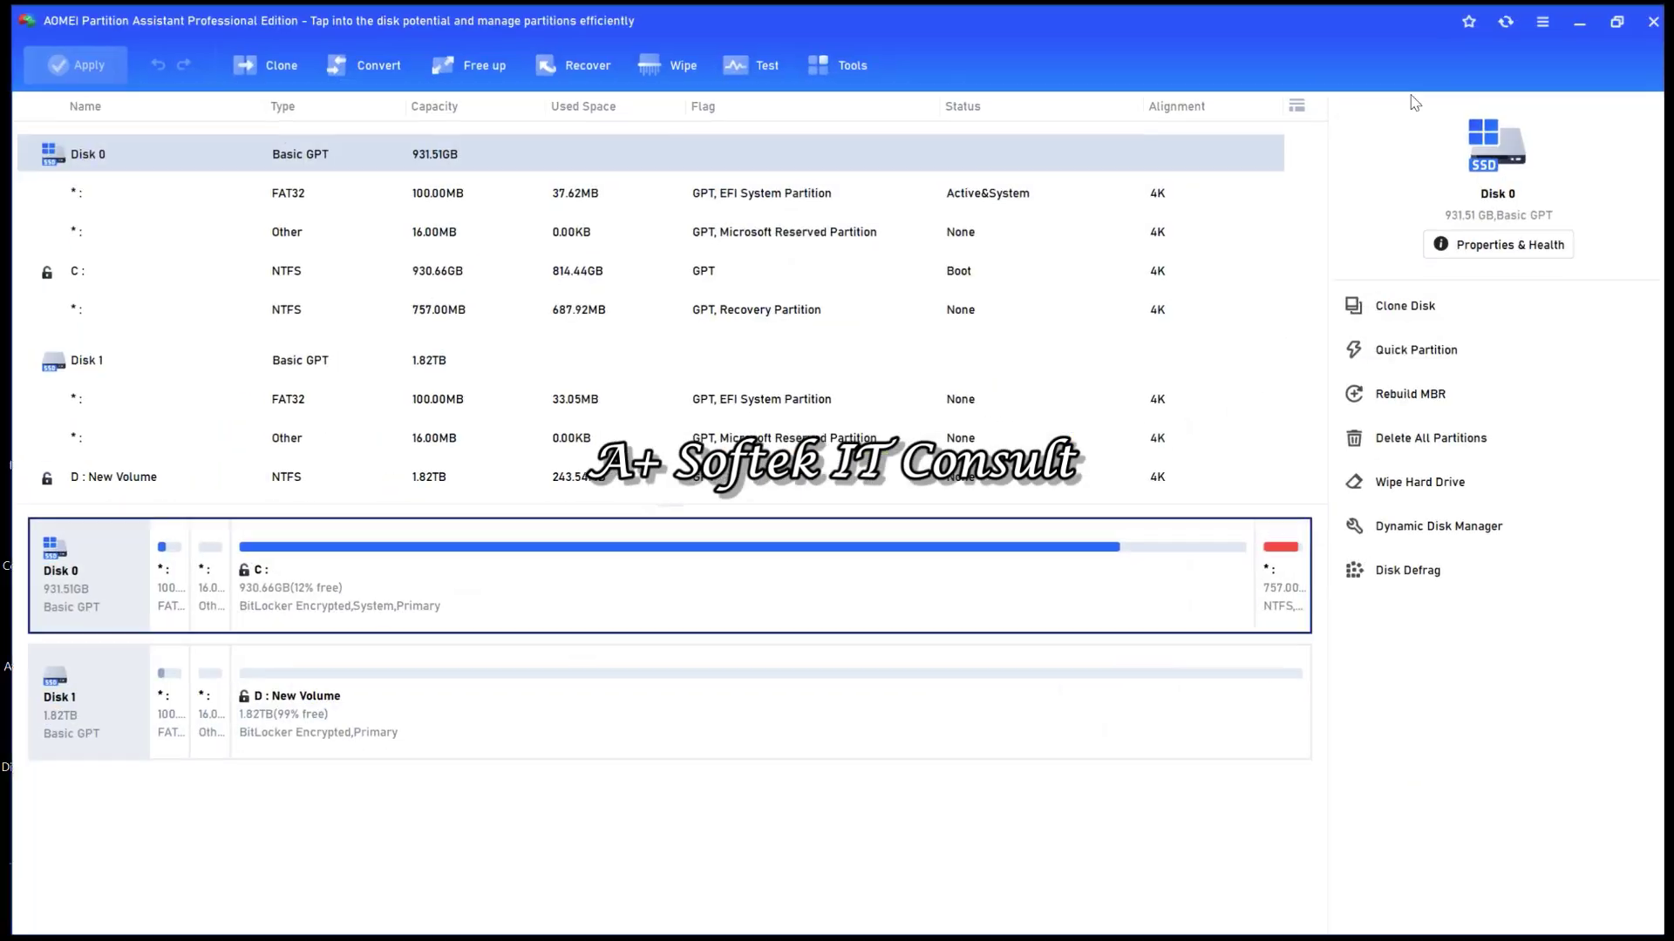
left_click(1410, 97)
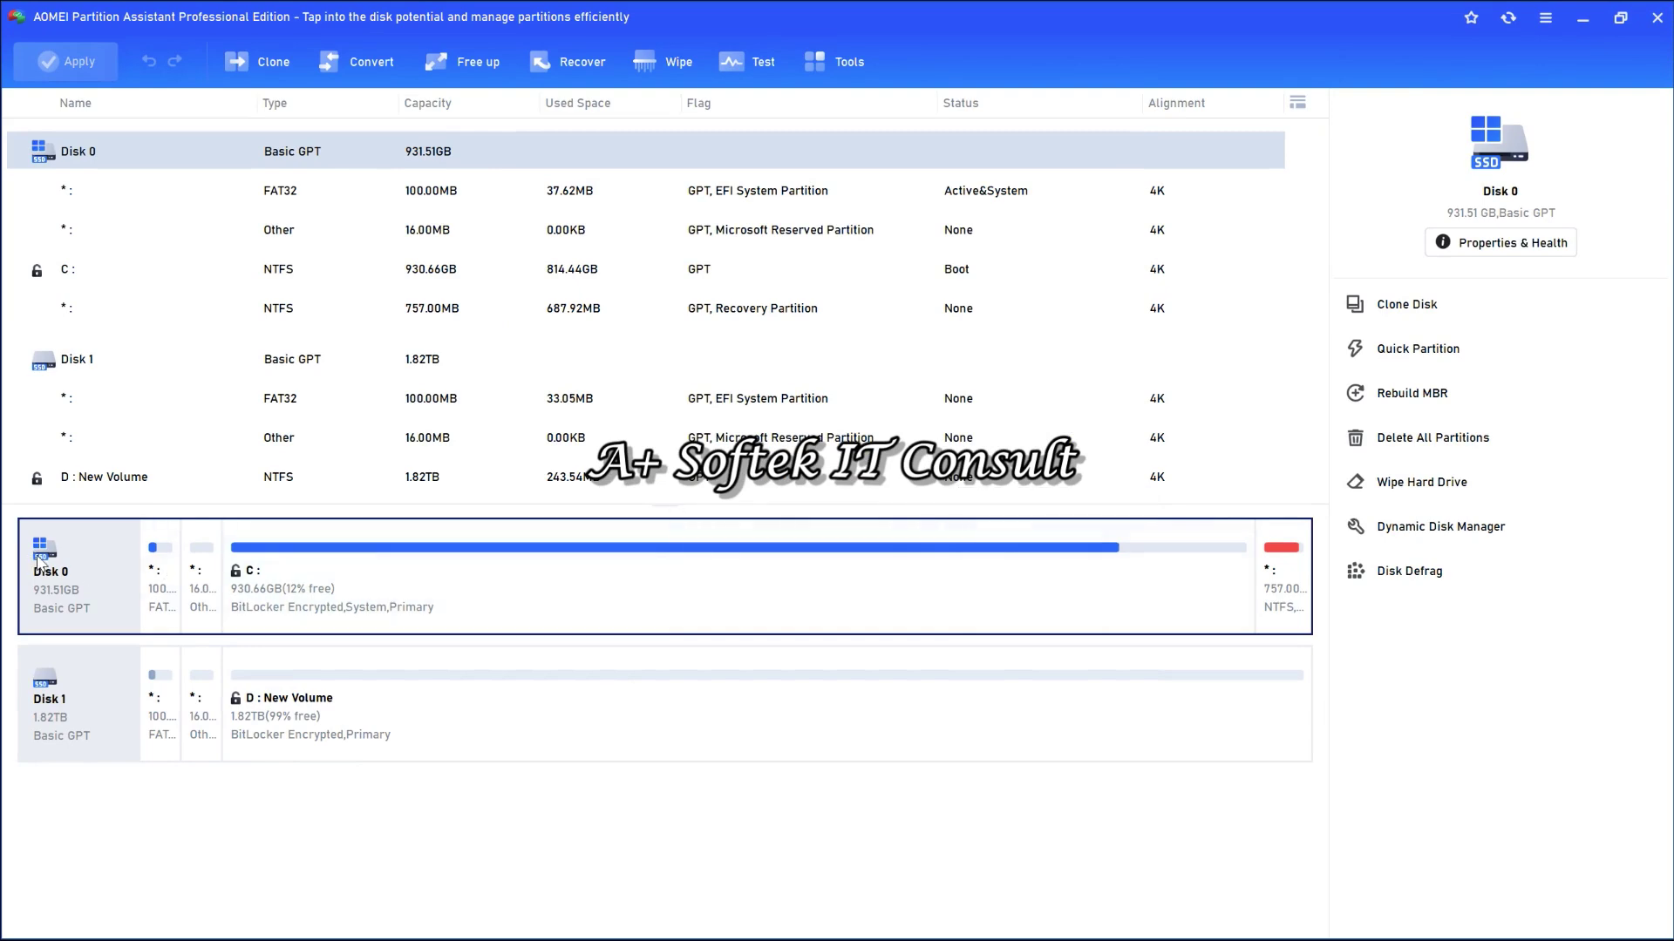
- Switch to File Explorer and check the C: and D: drives, including the contents of New Volume (D:)
key("super")
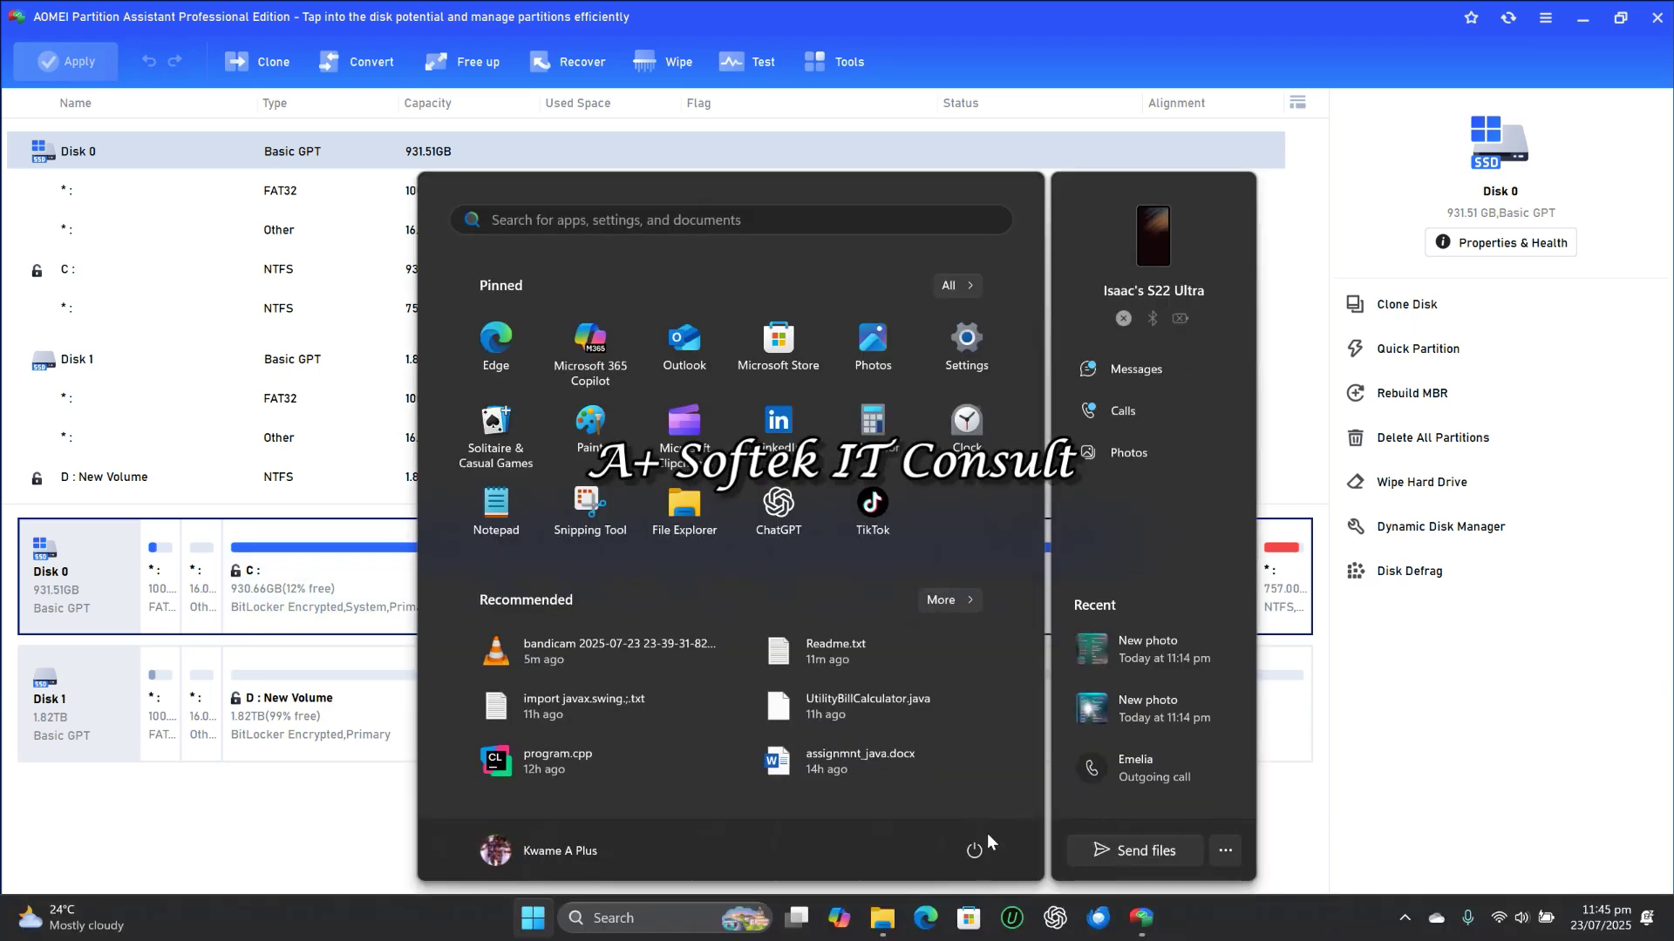
left_click(893, 922)
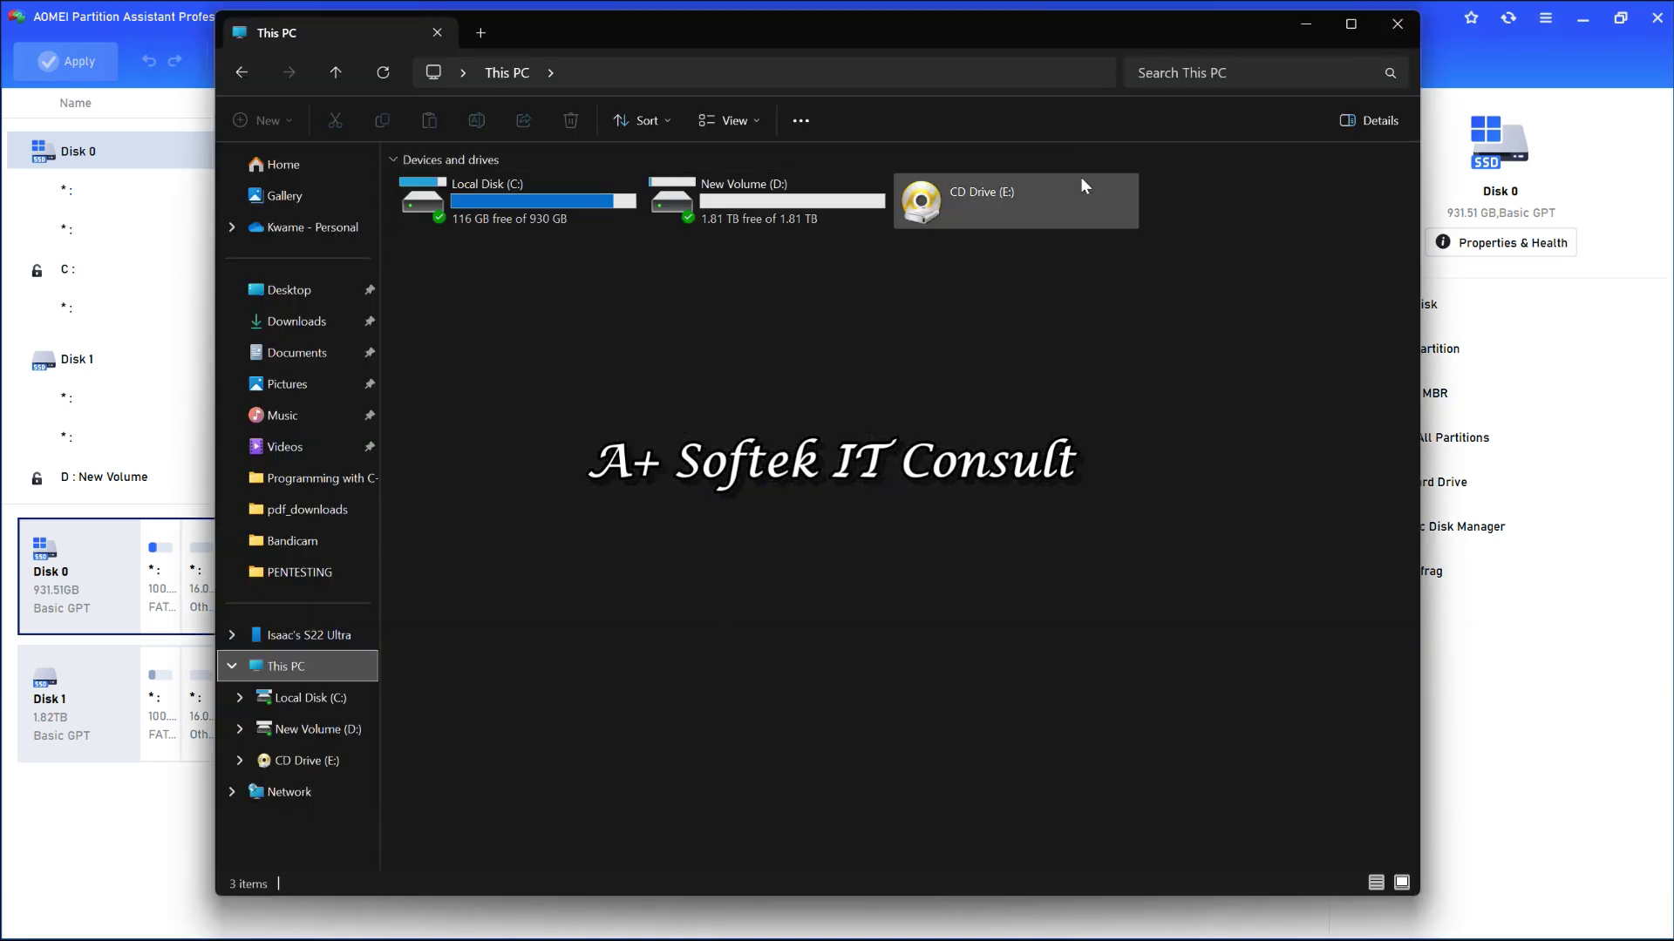
left_click(1352, 24)
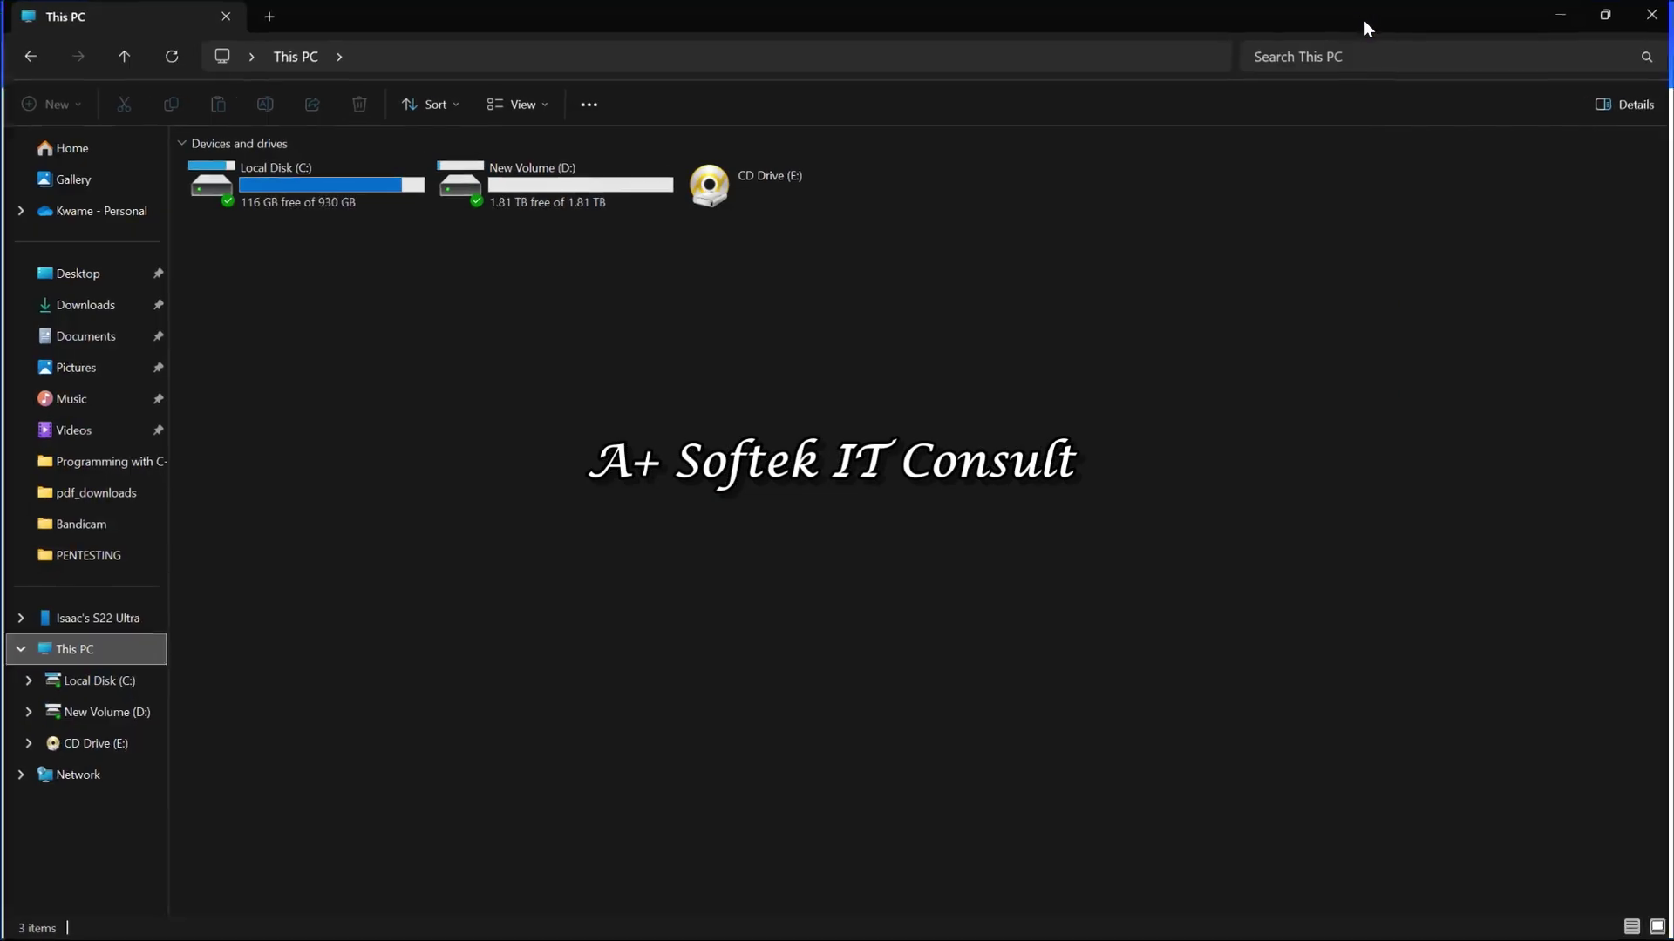
left_click(348, 165)
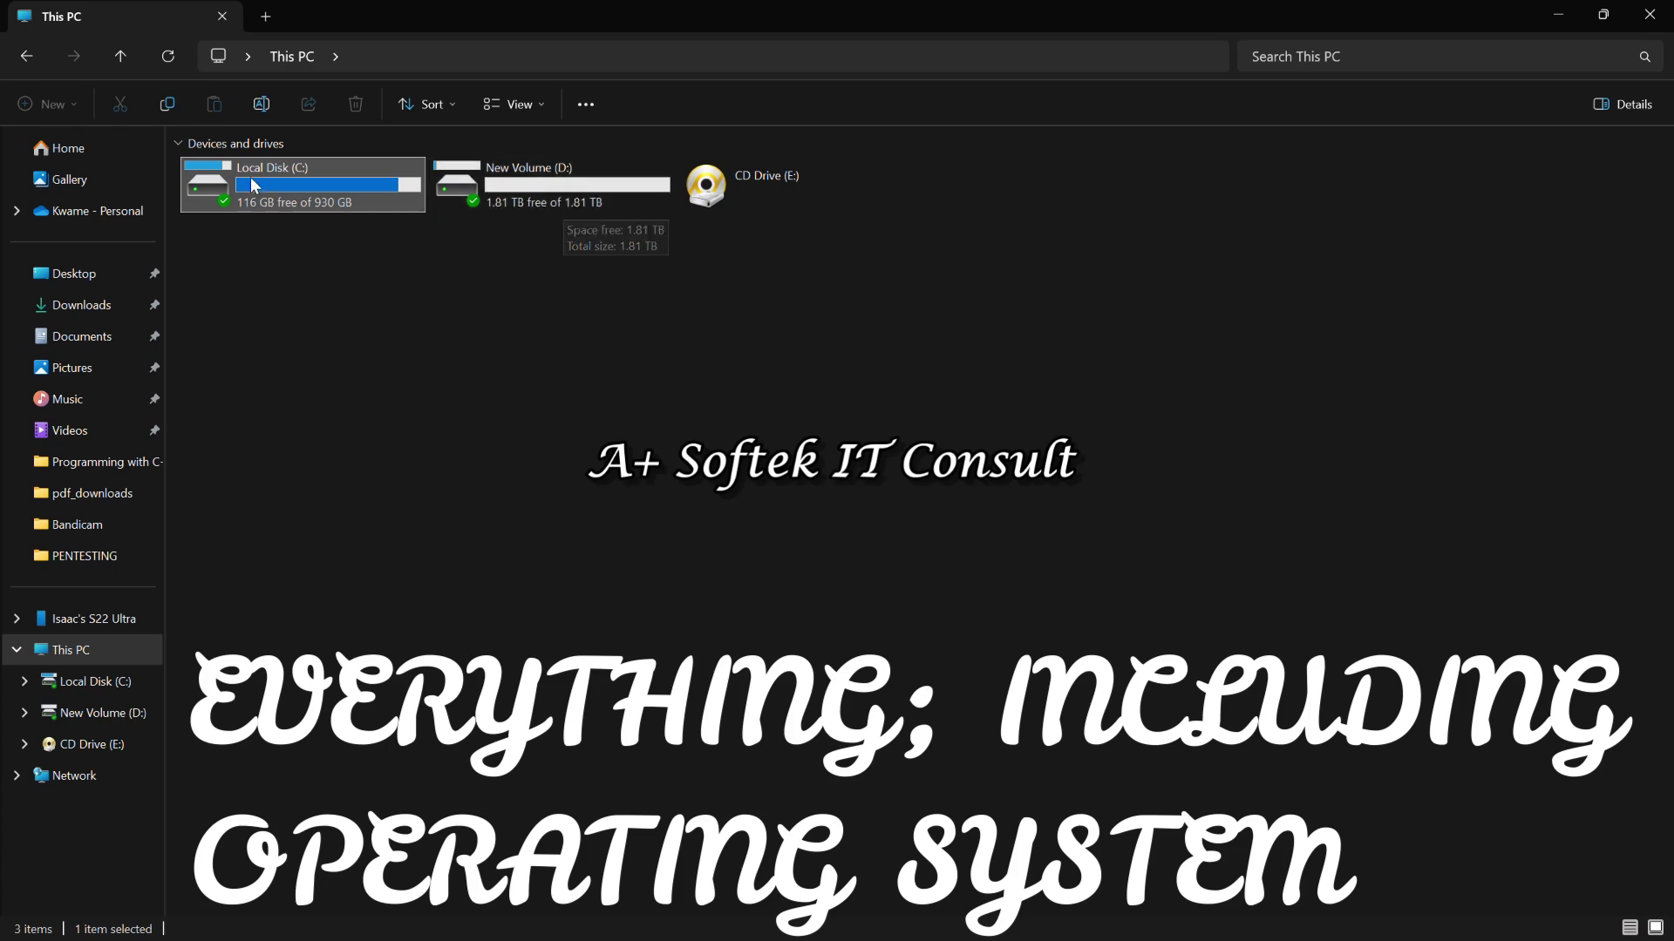
double_click(561, 176)
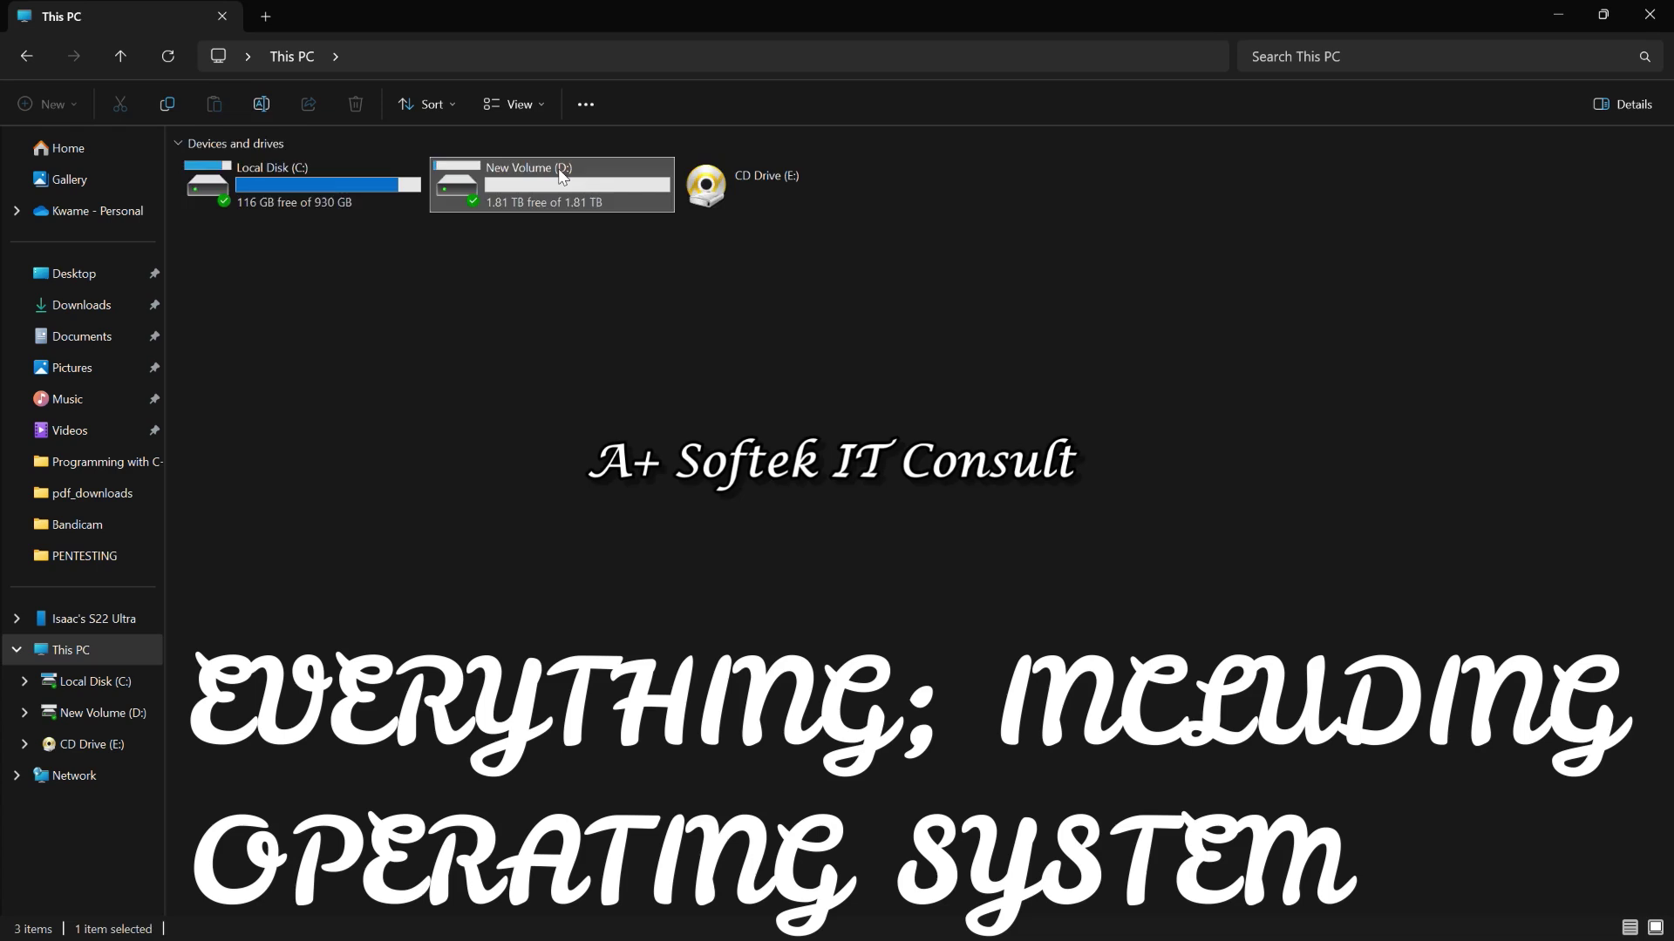
left_click(31, 65)
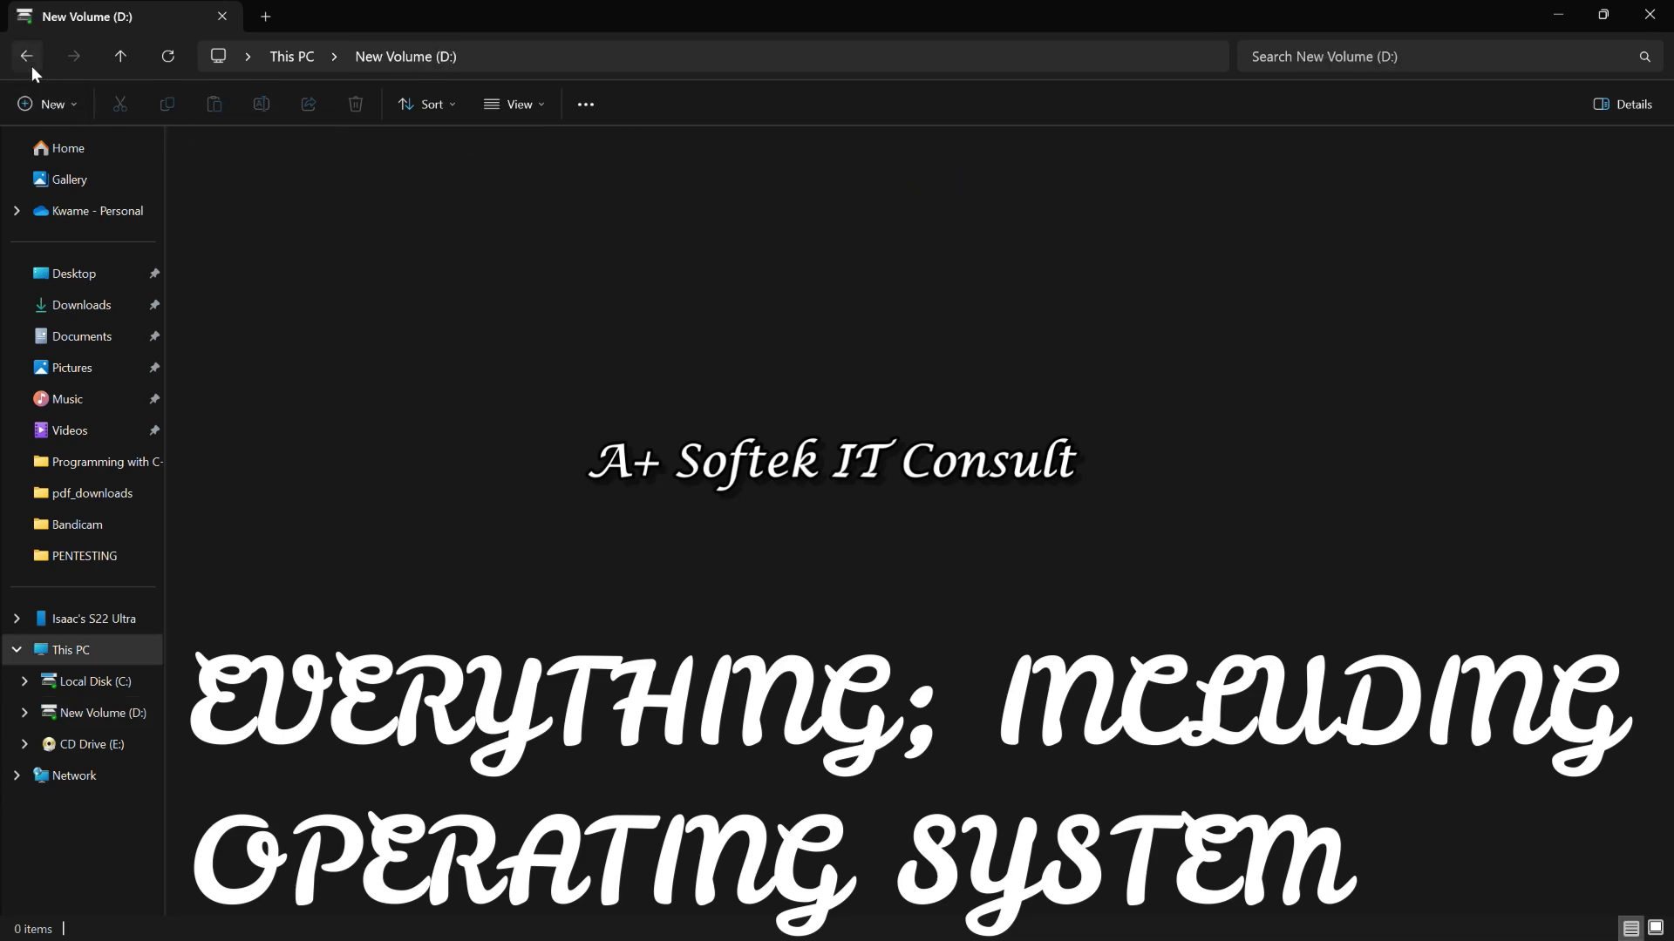
left_click(1650, 14)
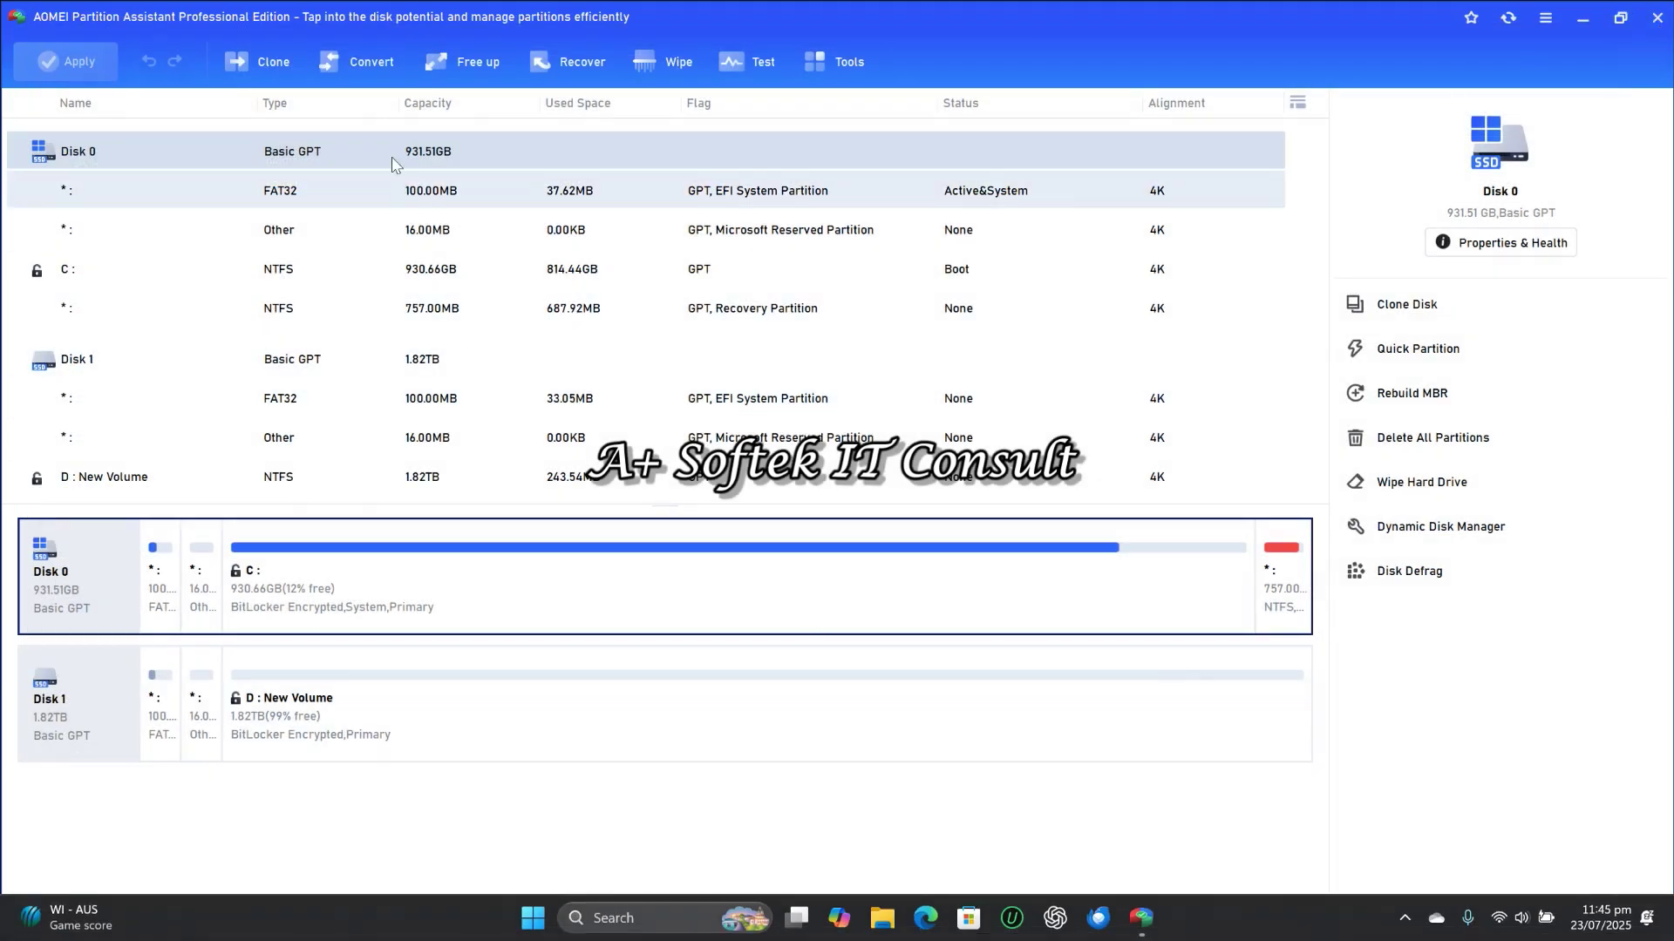
- Start a whole-disk clone with Disk 0, the system disk, as the source
left_click(249, 59)
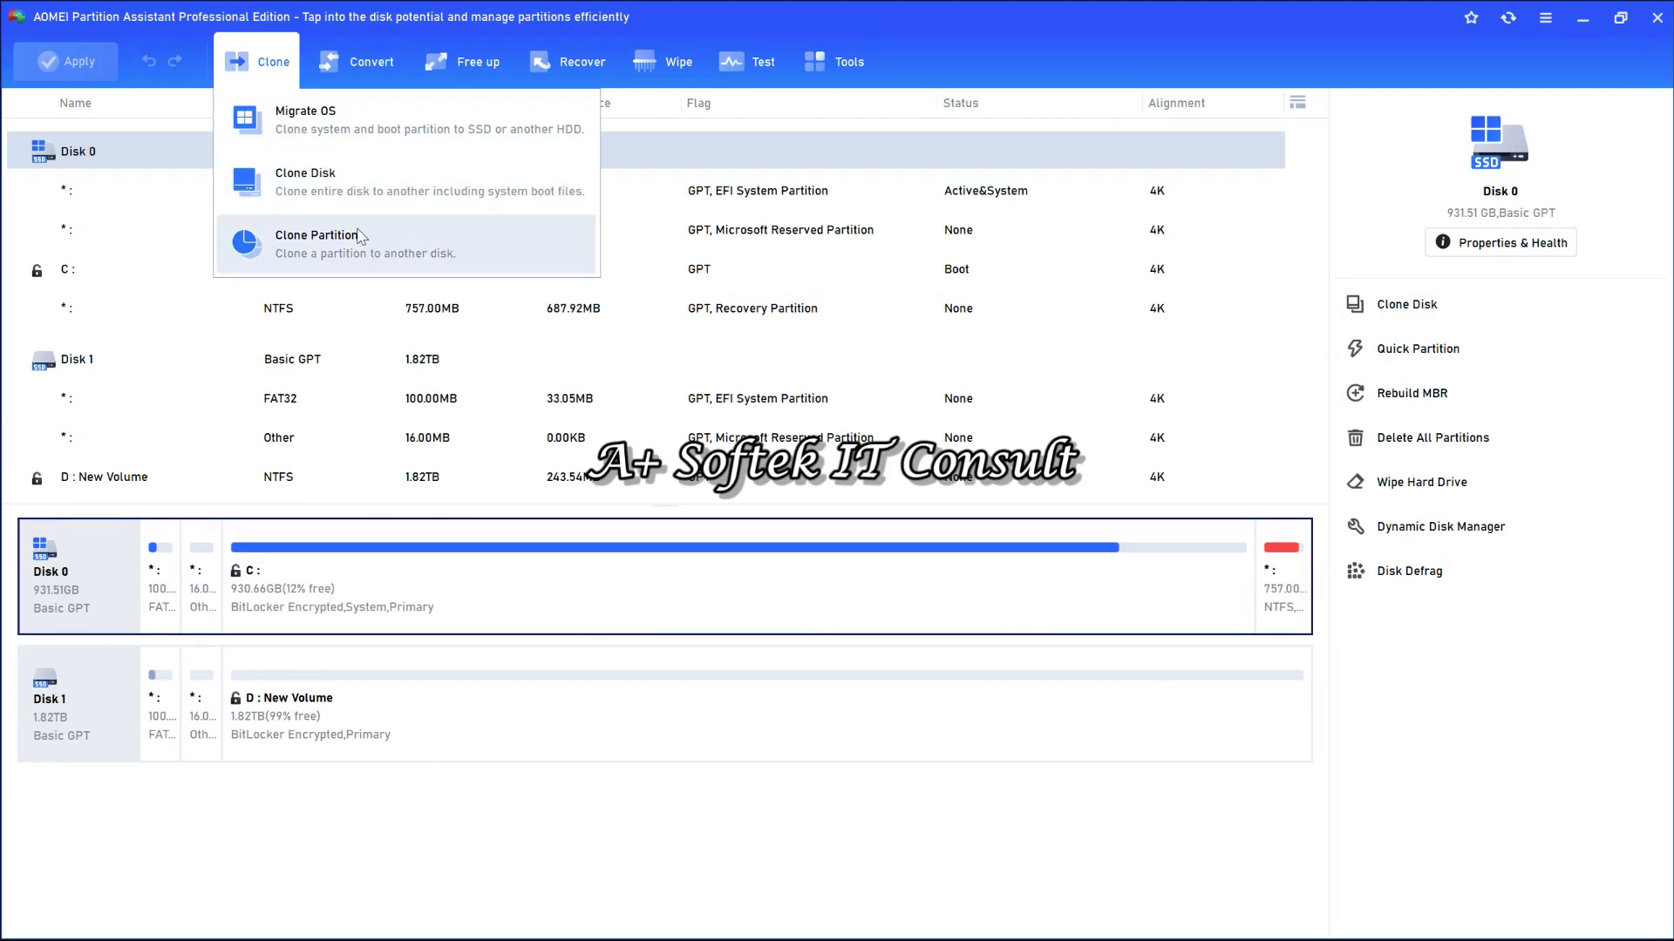
left_click(334, 181)
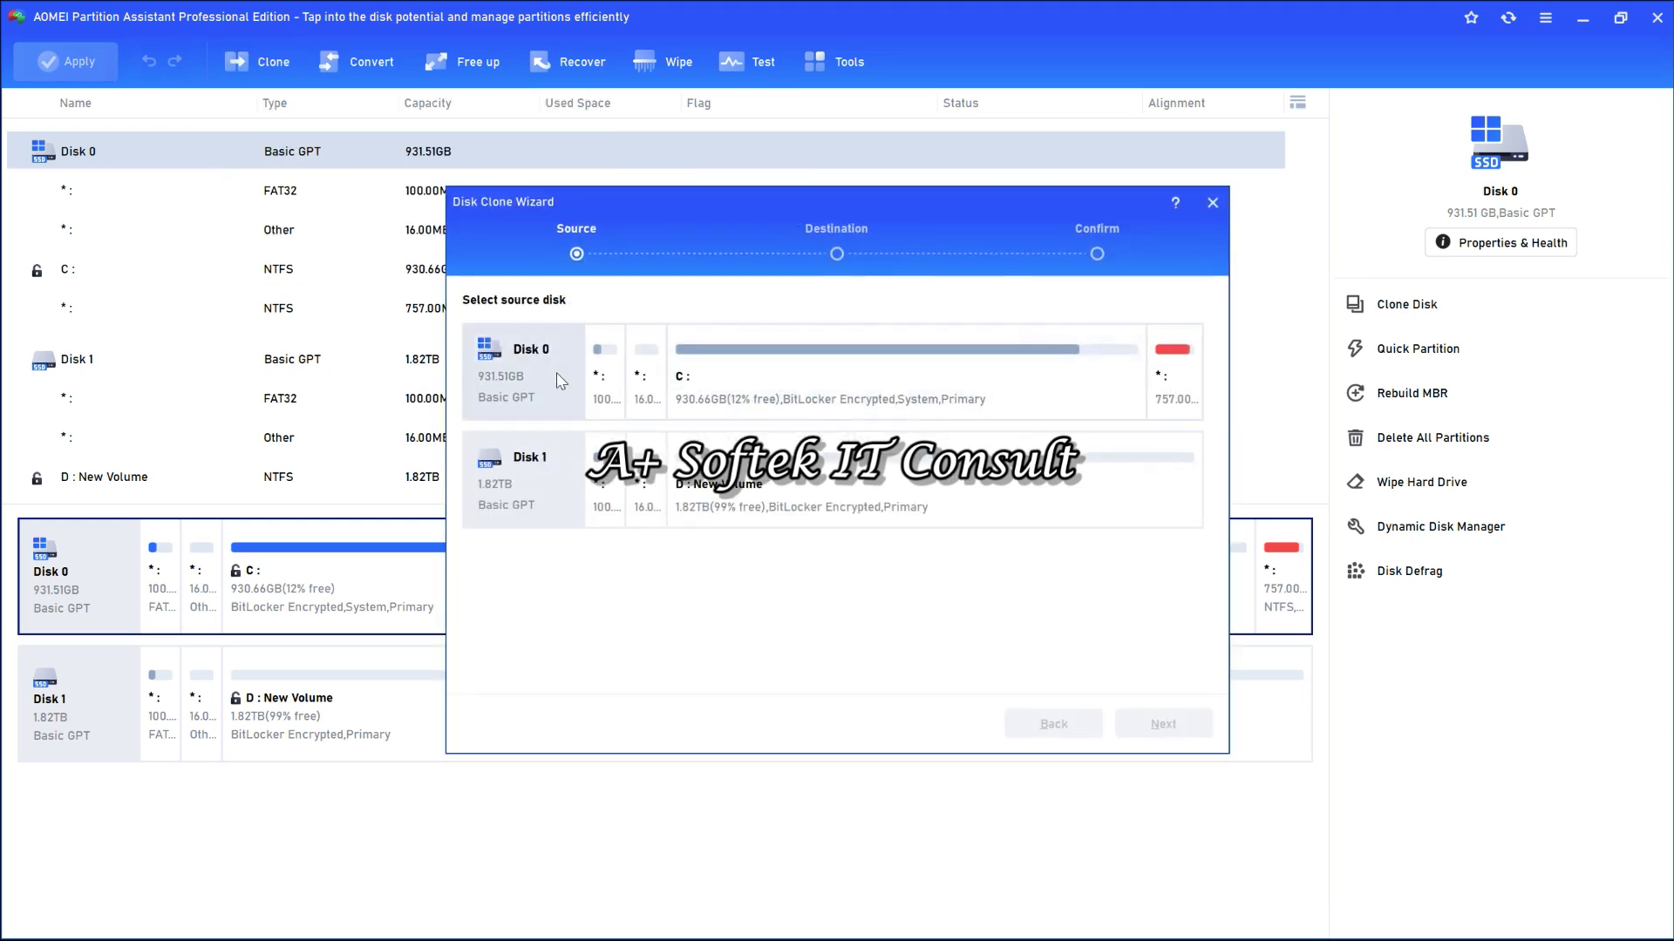
left_click(772, 371)
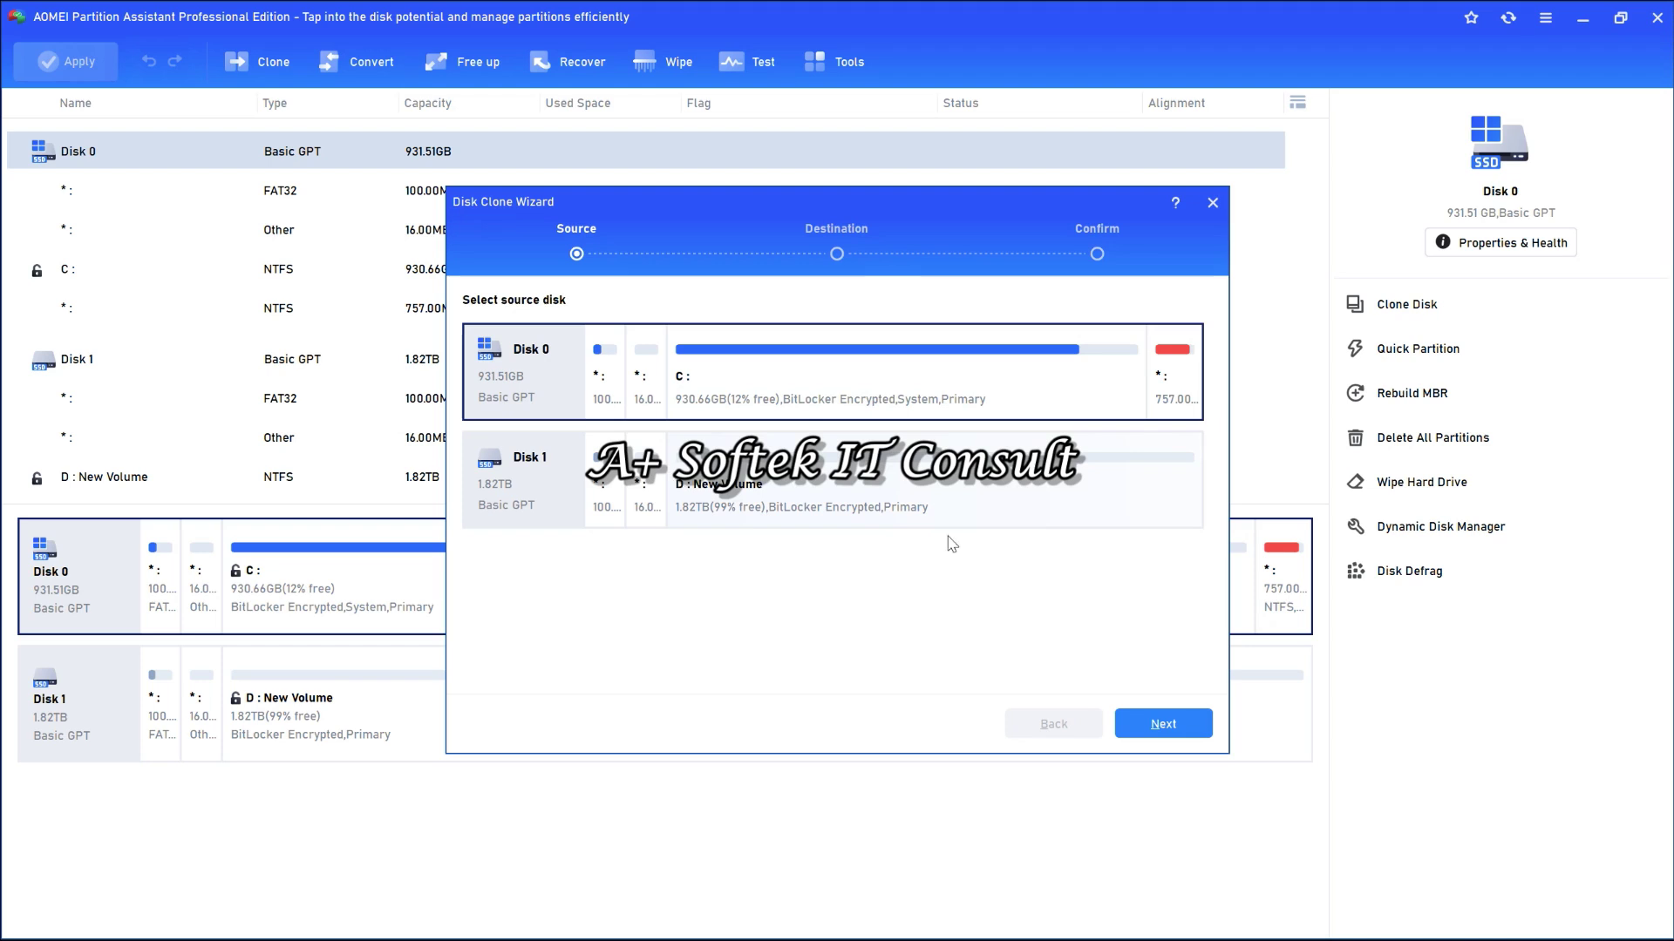
left_click(1166, 725)
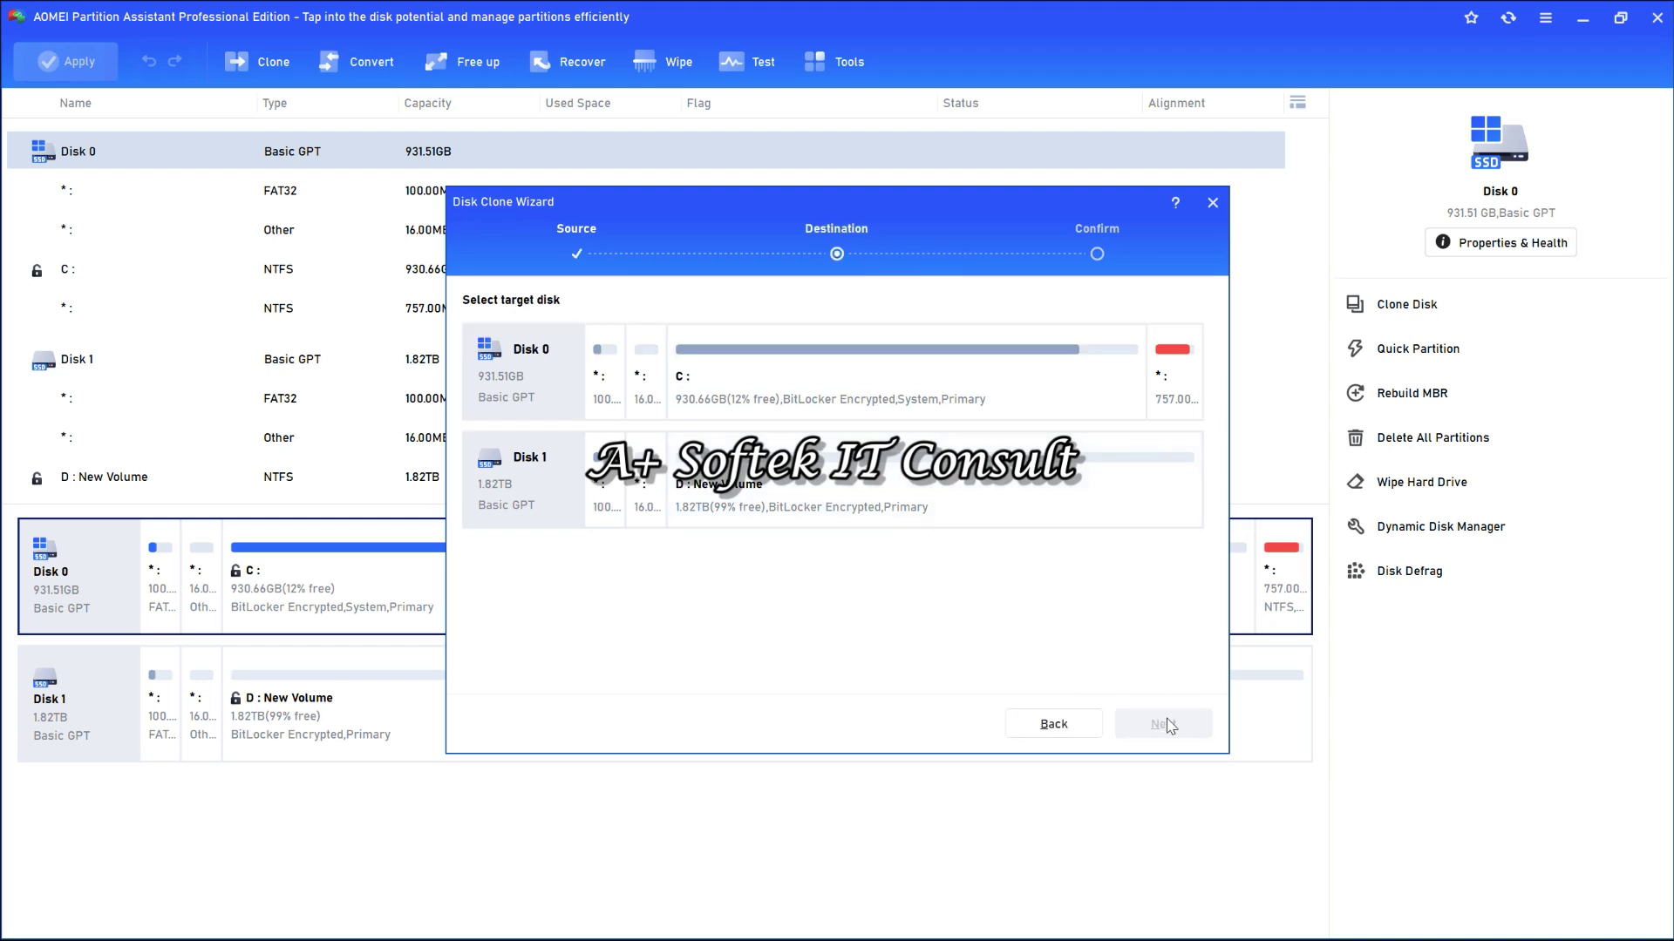
- Set Disk 1 as the clone's target, accept wiping its data, and queue the clone operation
left_click(877, 487)
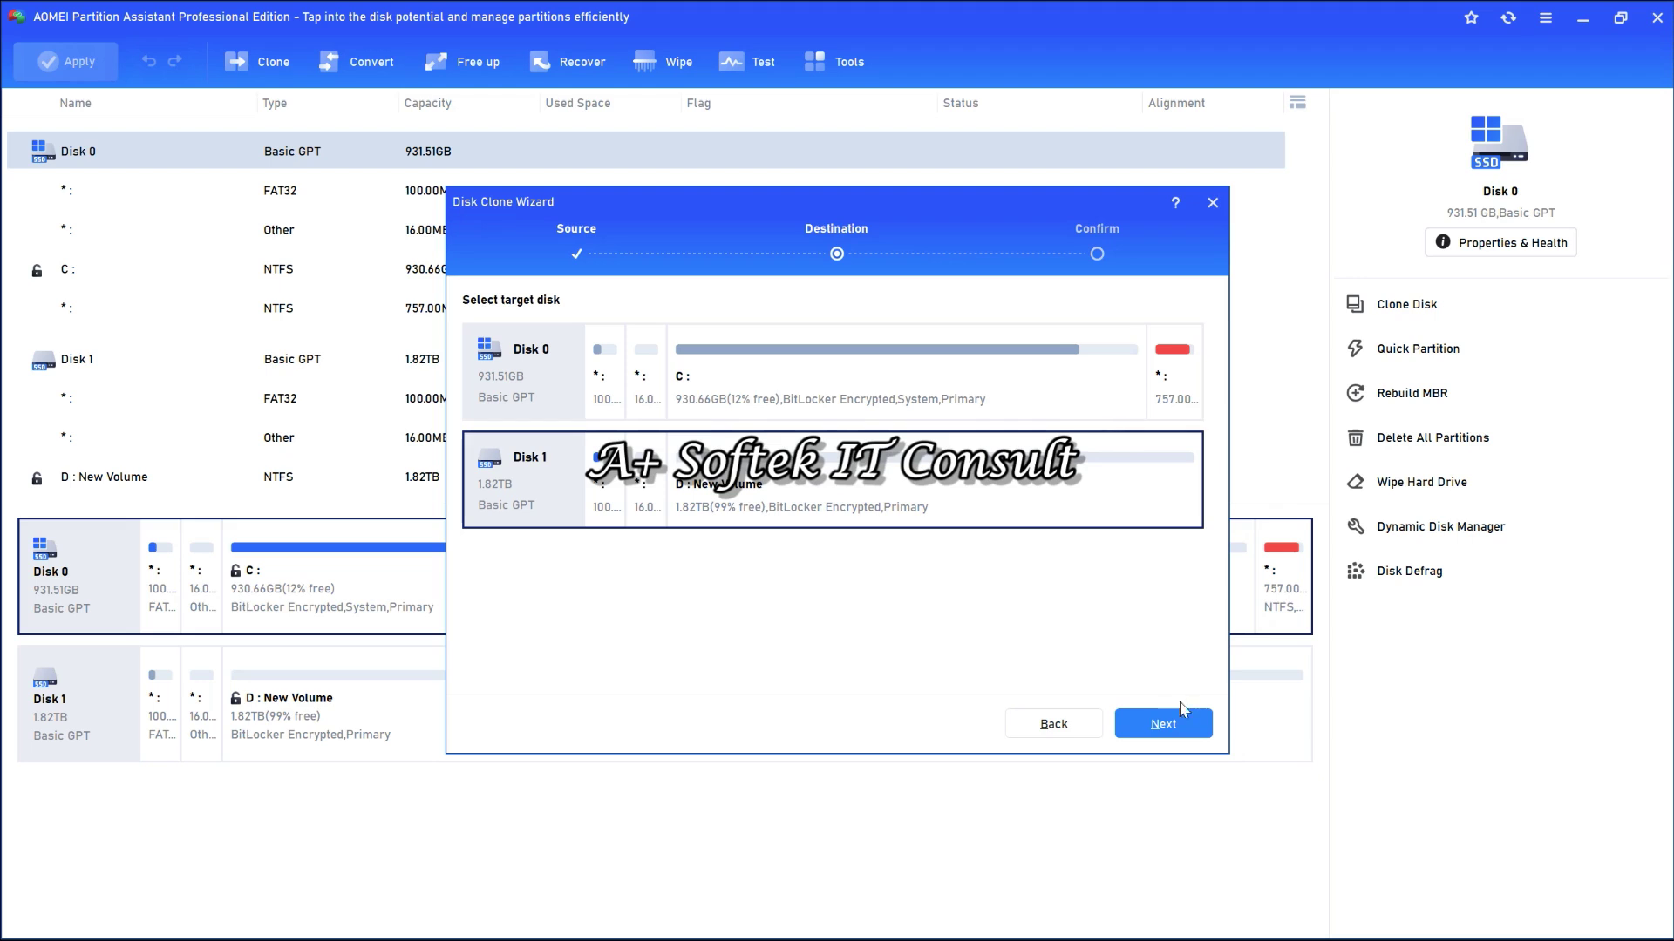
left_click(1180, 735)
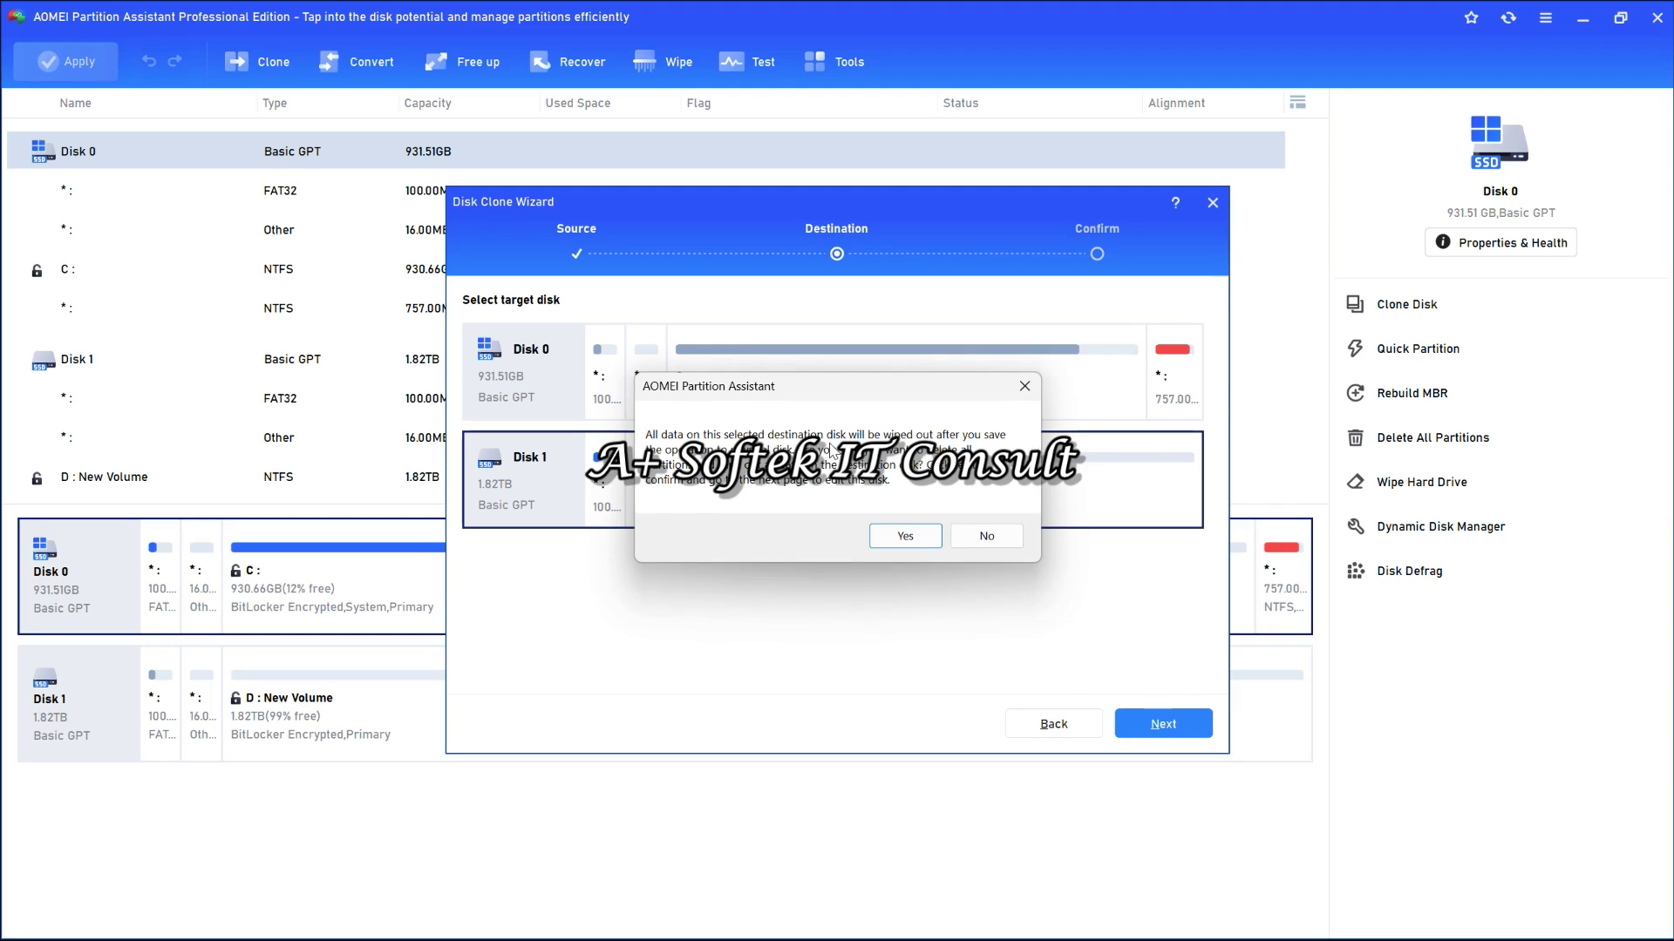
left_click(911, 533)
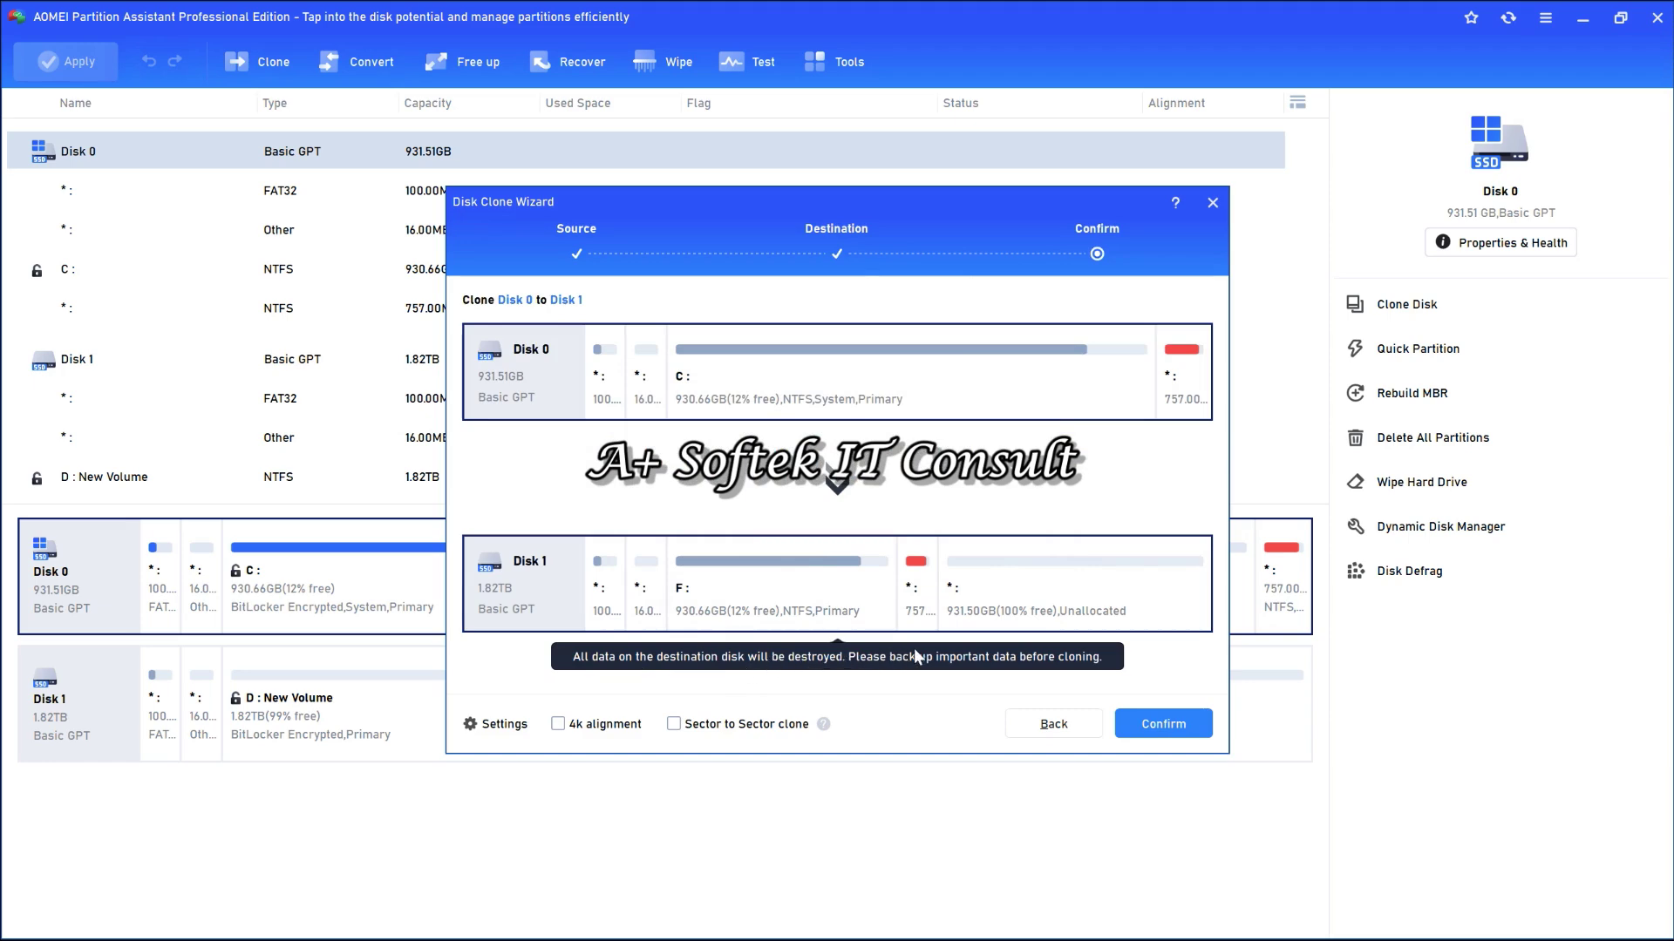
left_click(1168, 724)
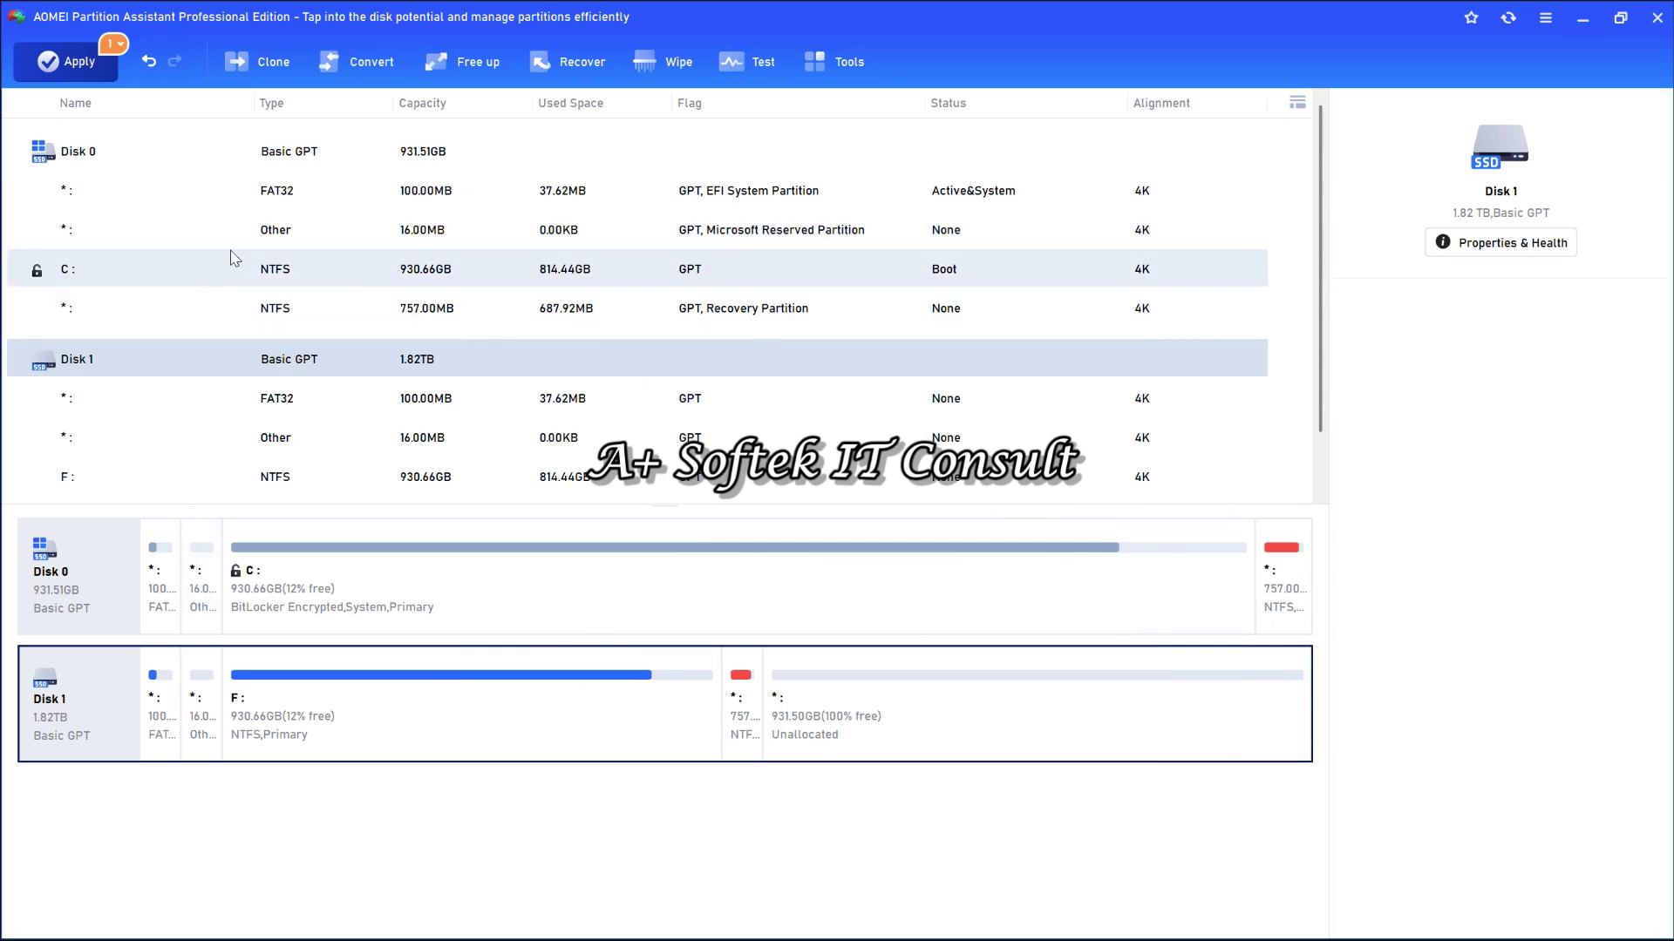
- Apply the pending clone of Disk 0 to Disk 1 and run it to completion
left_click(76, 65)
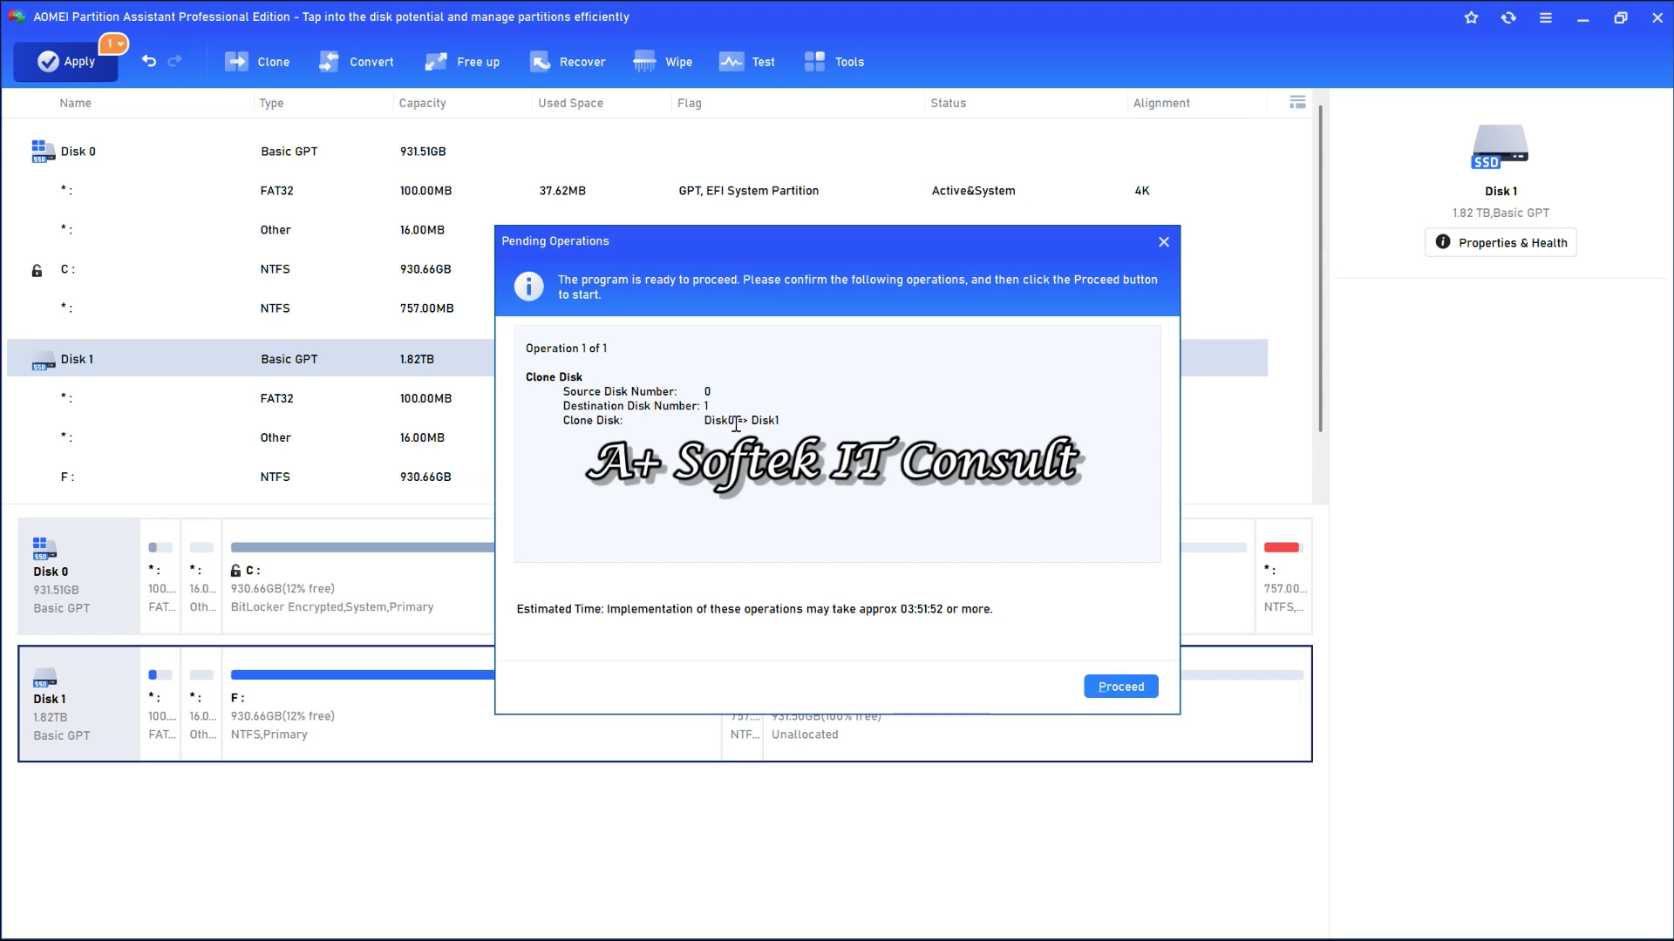
left_click_drag(750, 423, 785, 423)
left_click(1133, 693)
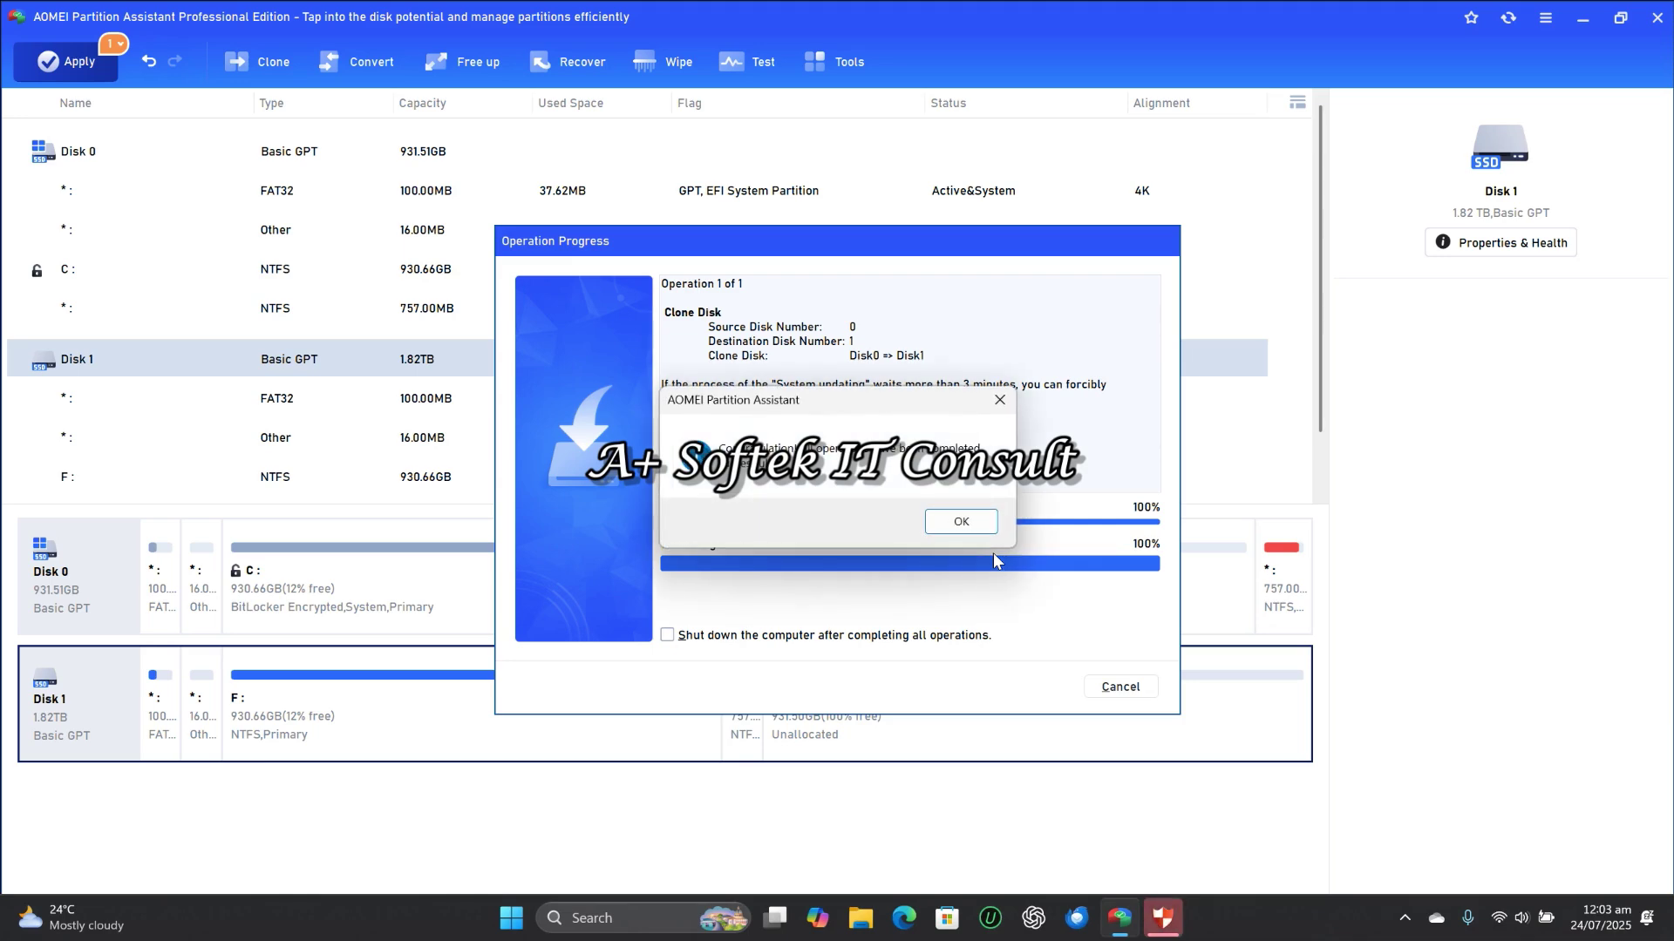
left_click(950, 523)
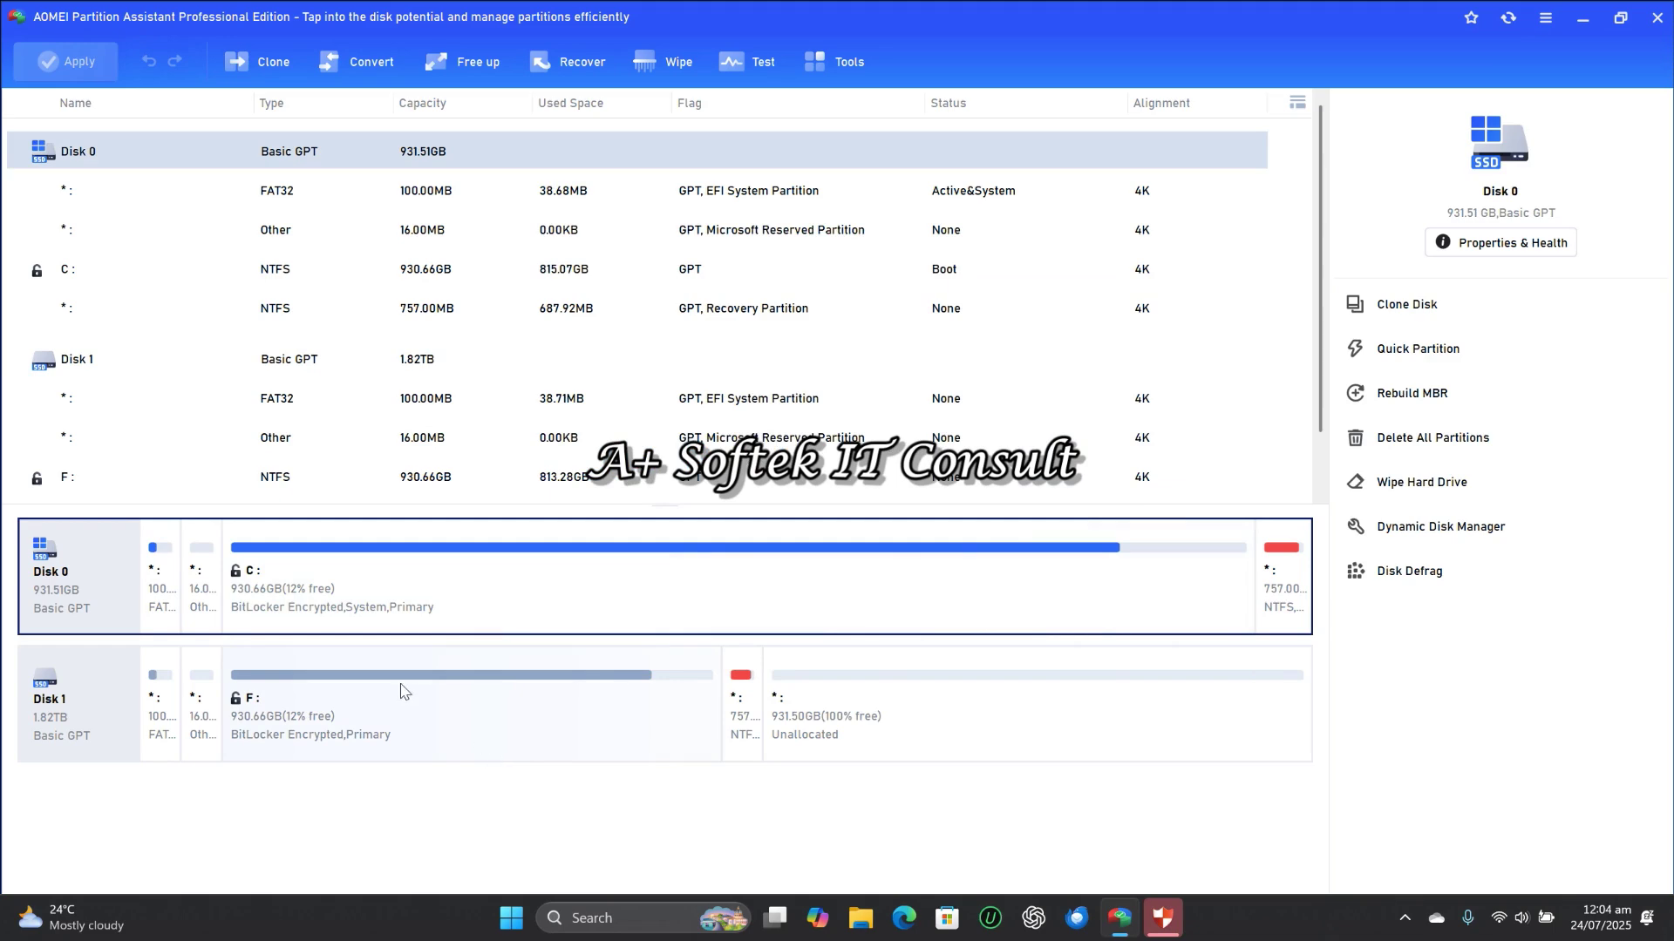
- Examine the cloned F: partition on Disk 1, and compare it with the C: drive in File Explorer
left_click(496, 702)
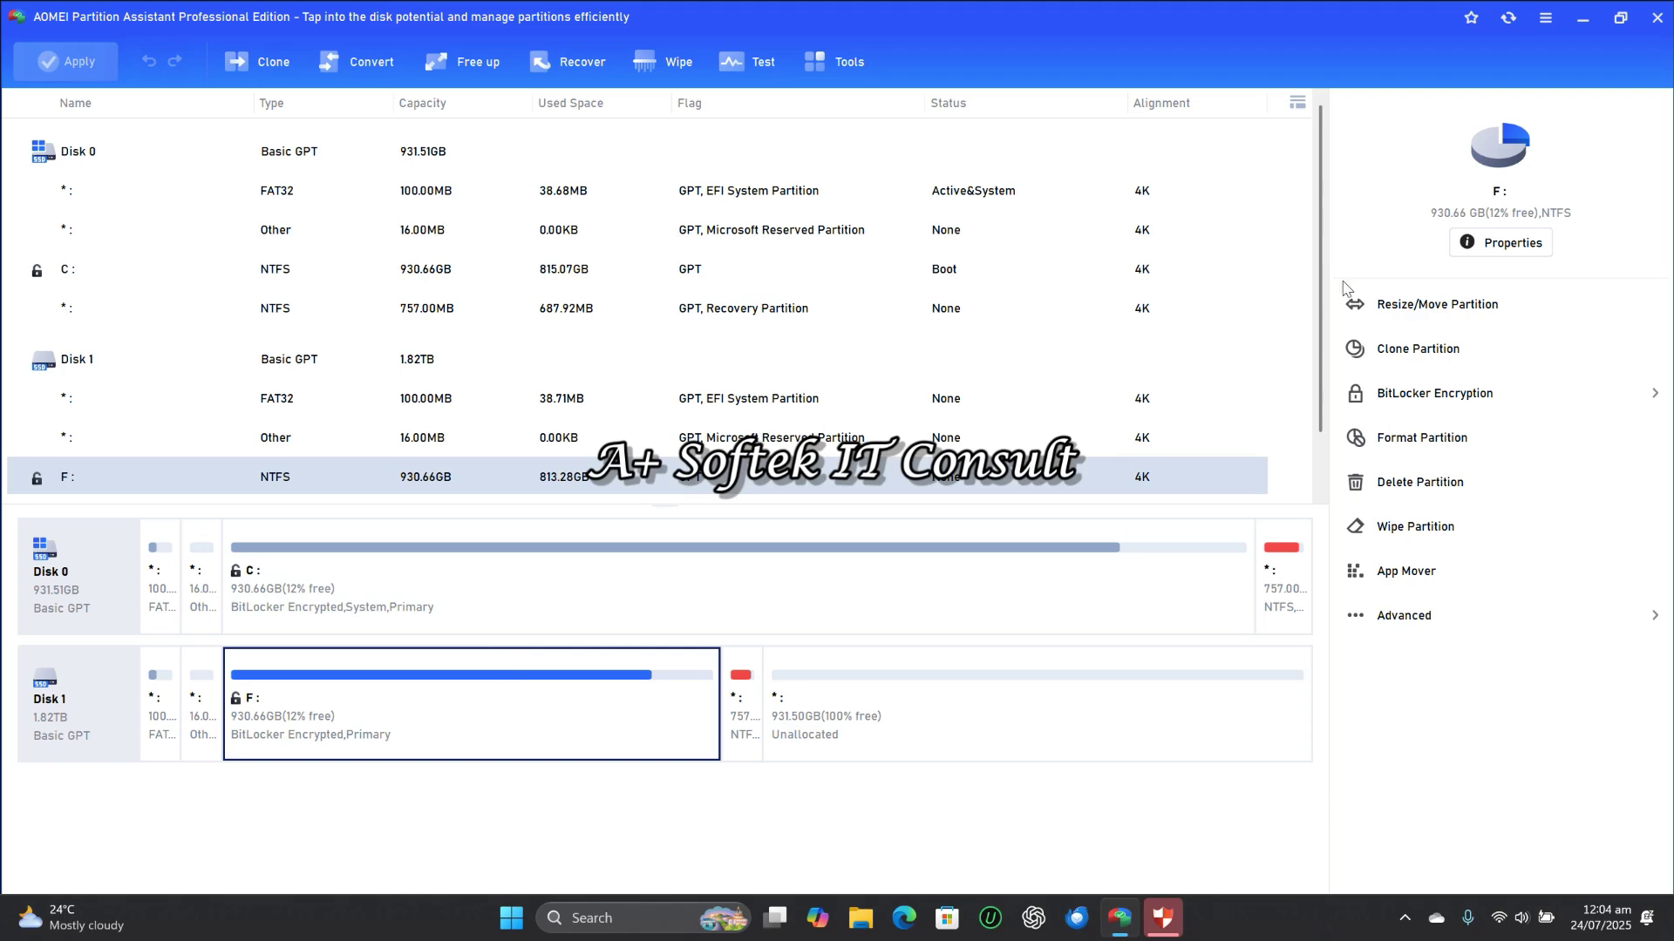
key("super")
left_click(847, 920)
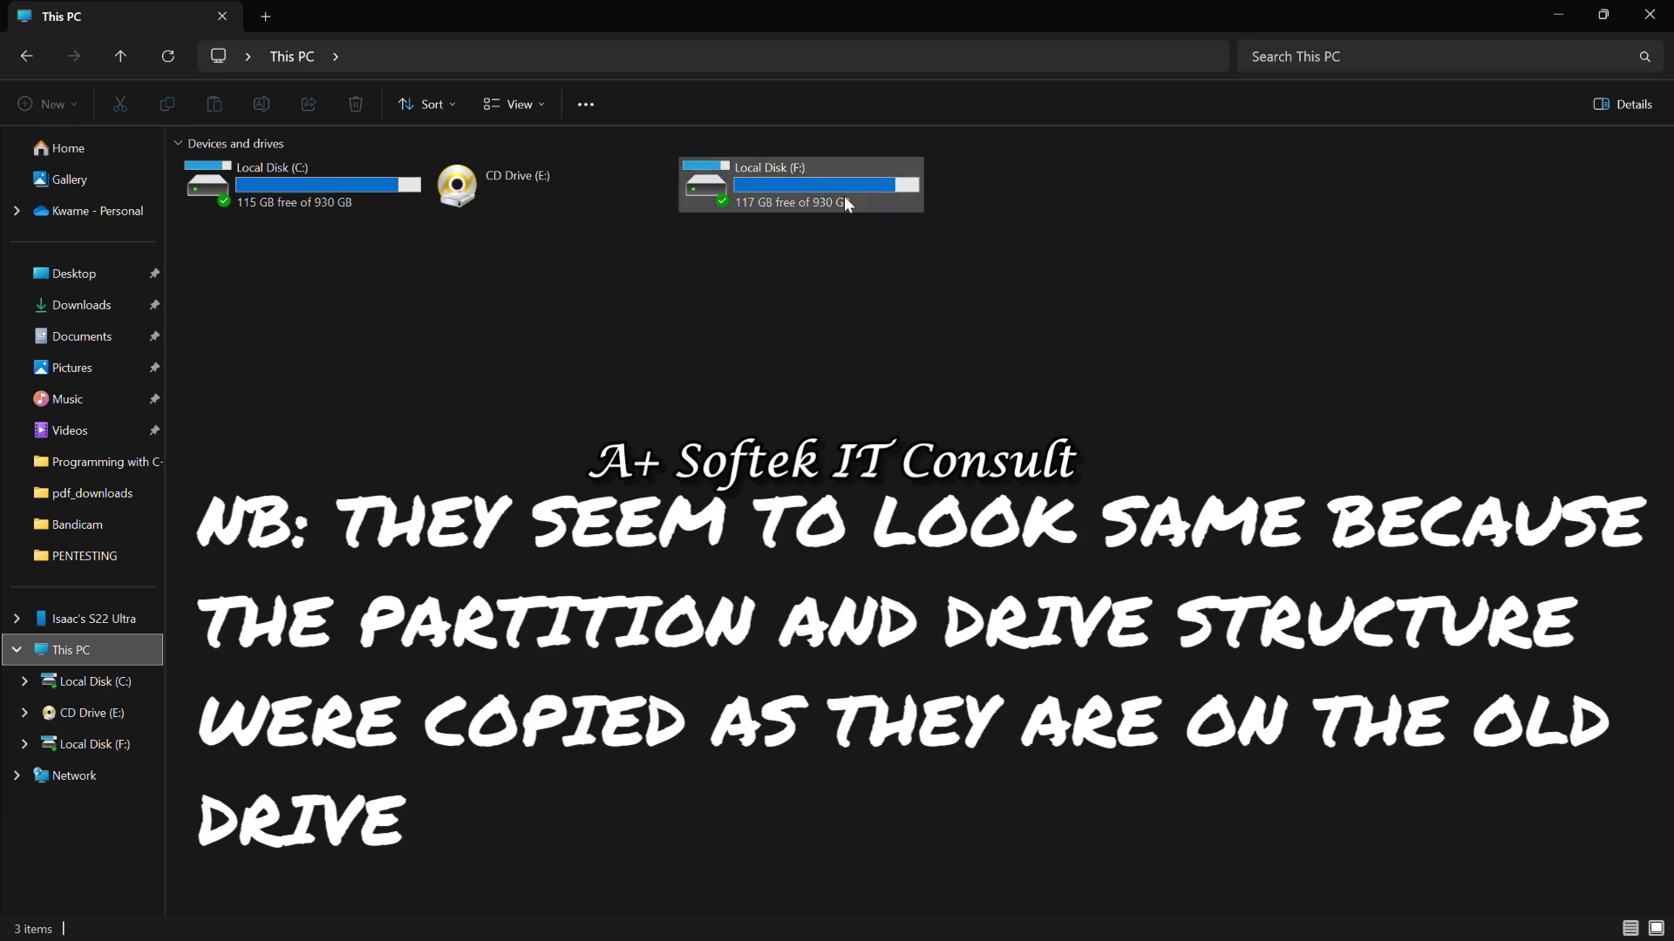
mouse_move(871, 187)
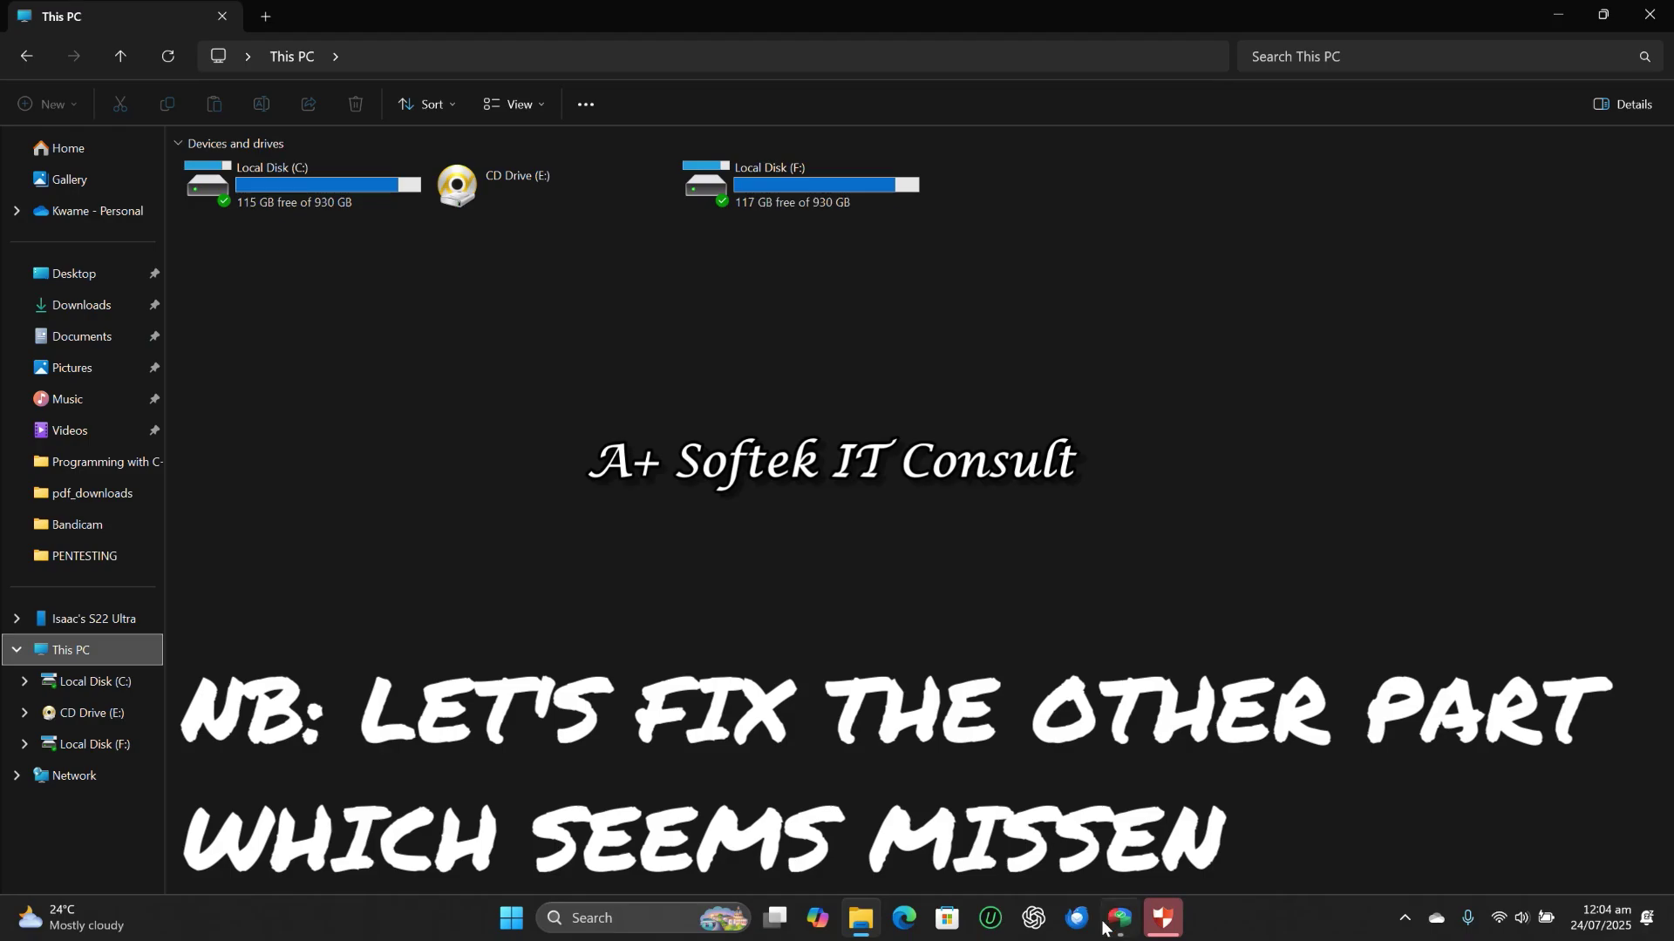
- Return to AOMEI Partition Assistant and open the resize and move settings for partition F: on Disk 1
left_click(1104, 924)
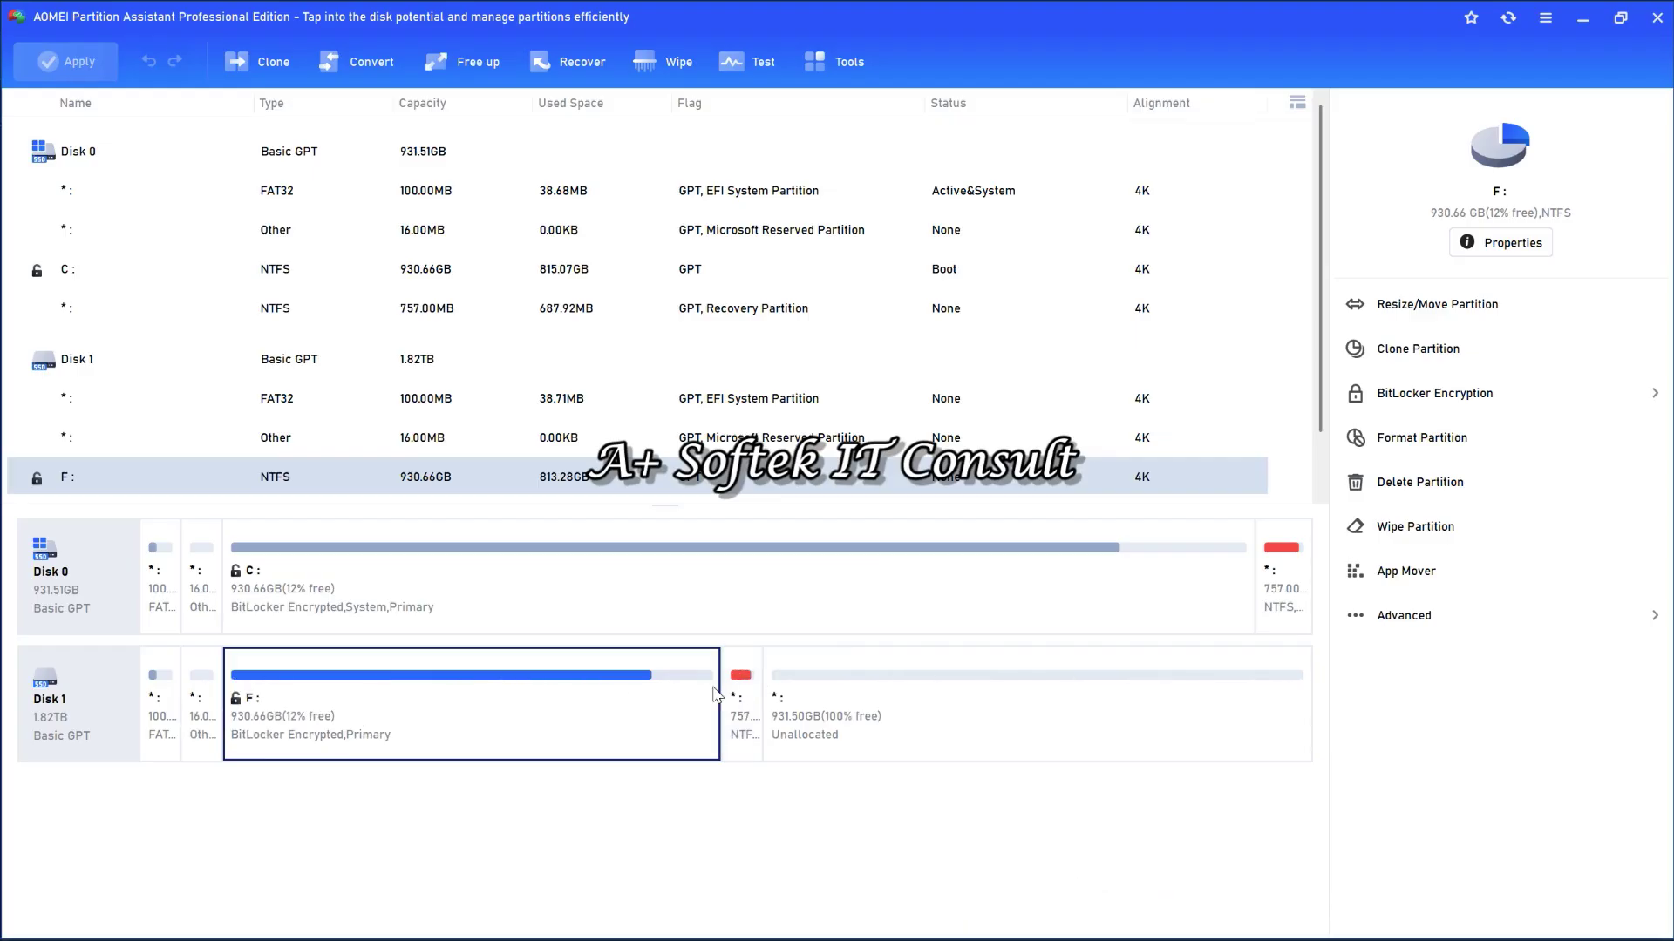
left_click(917, 710)
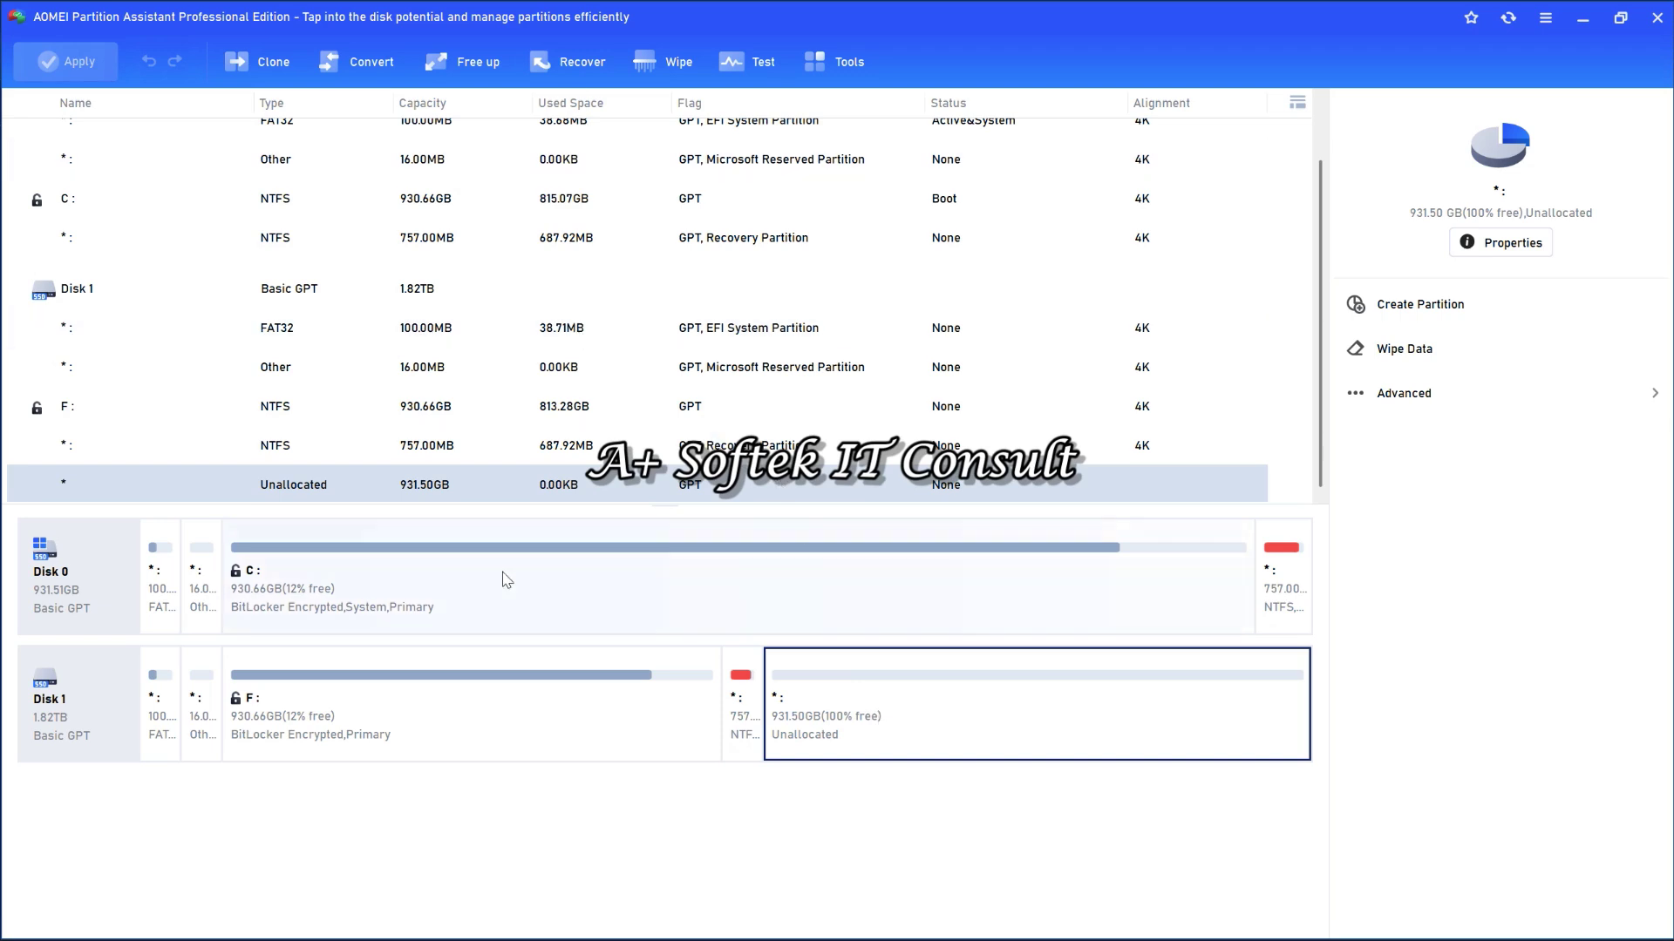
left_click(467, 737)
right_click(466, 738)
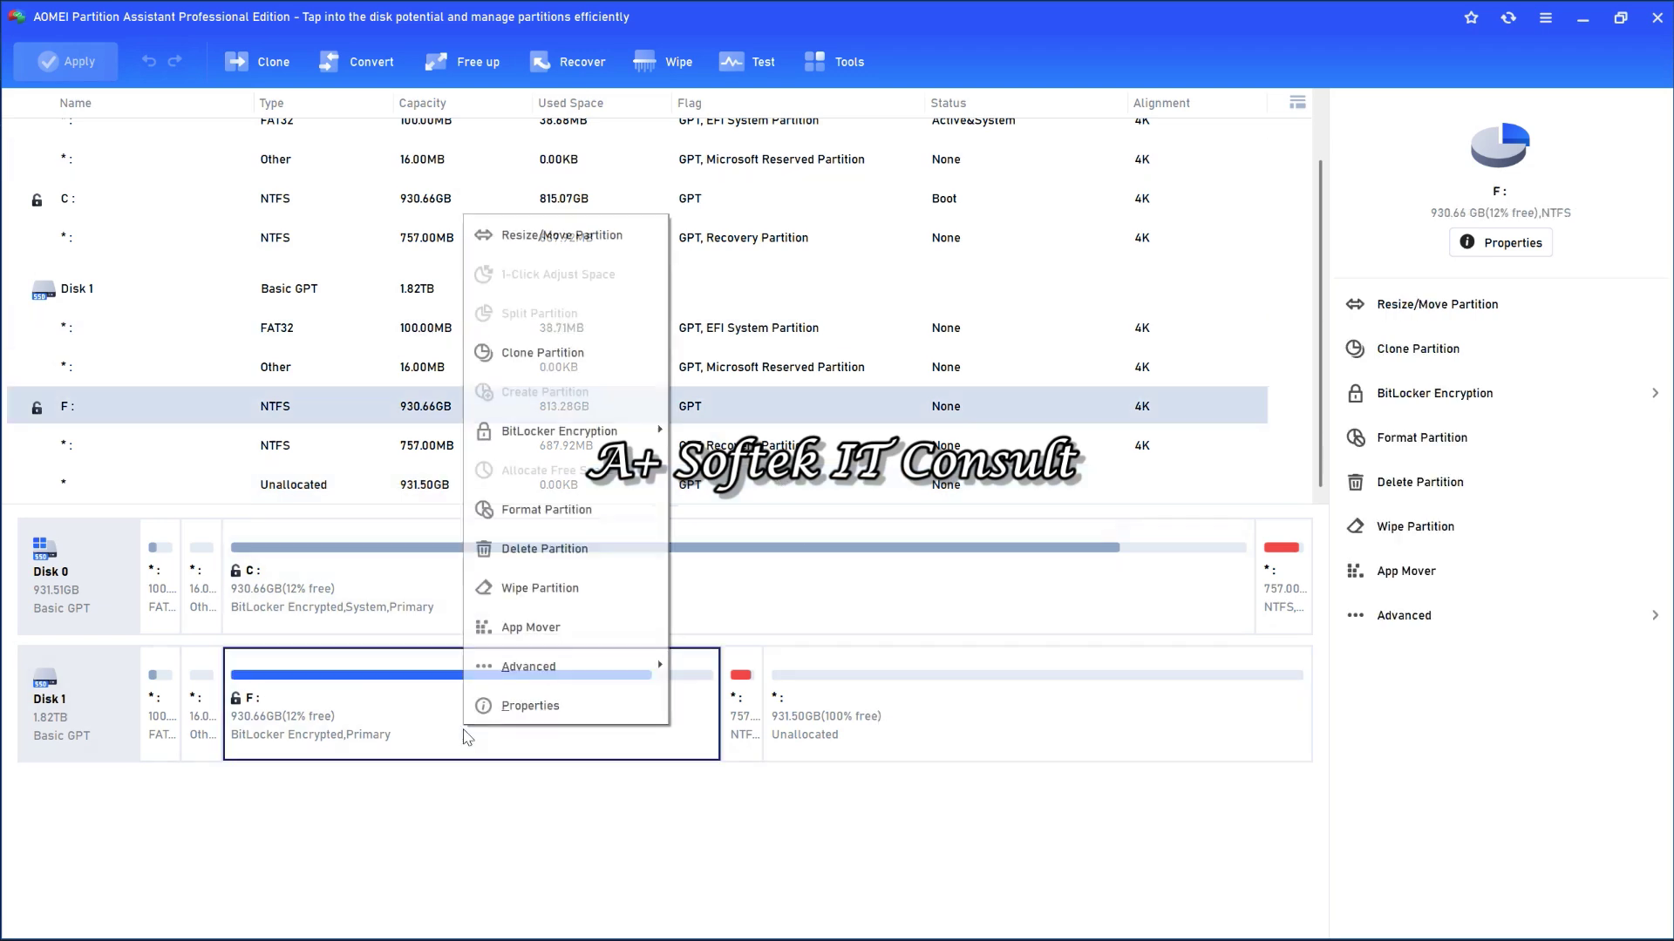
left_click(562, 235)
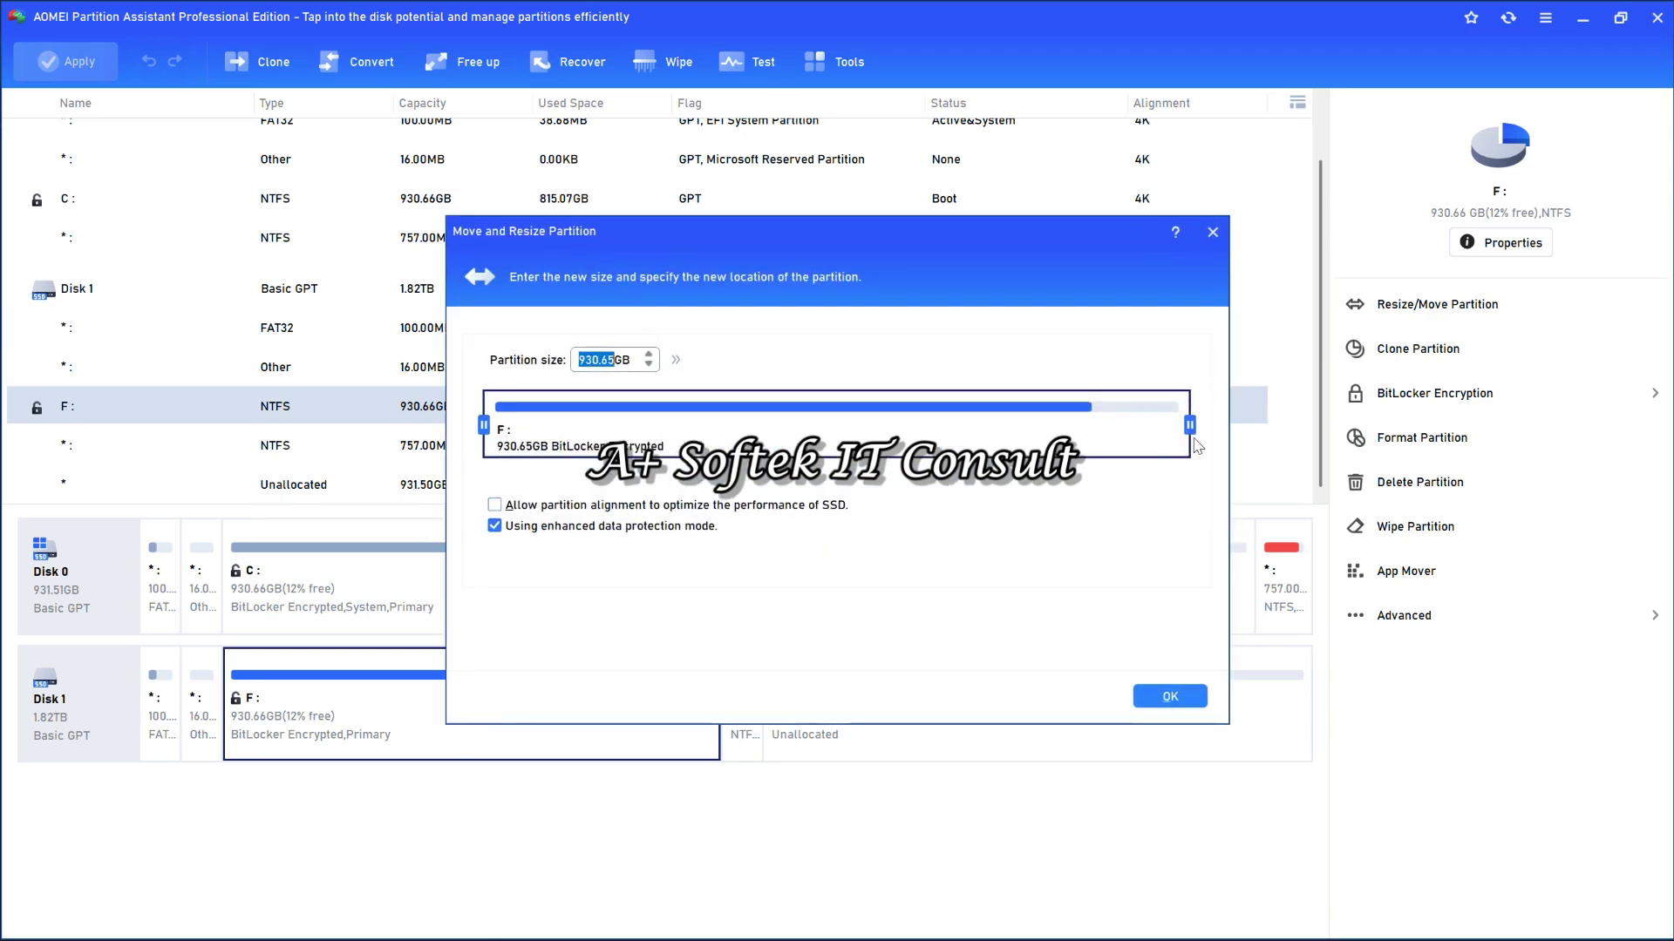
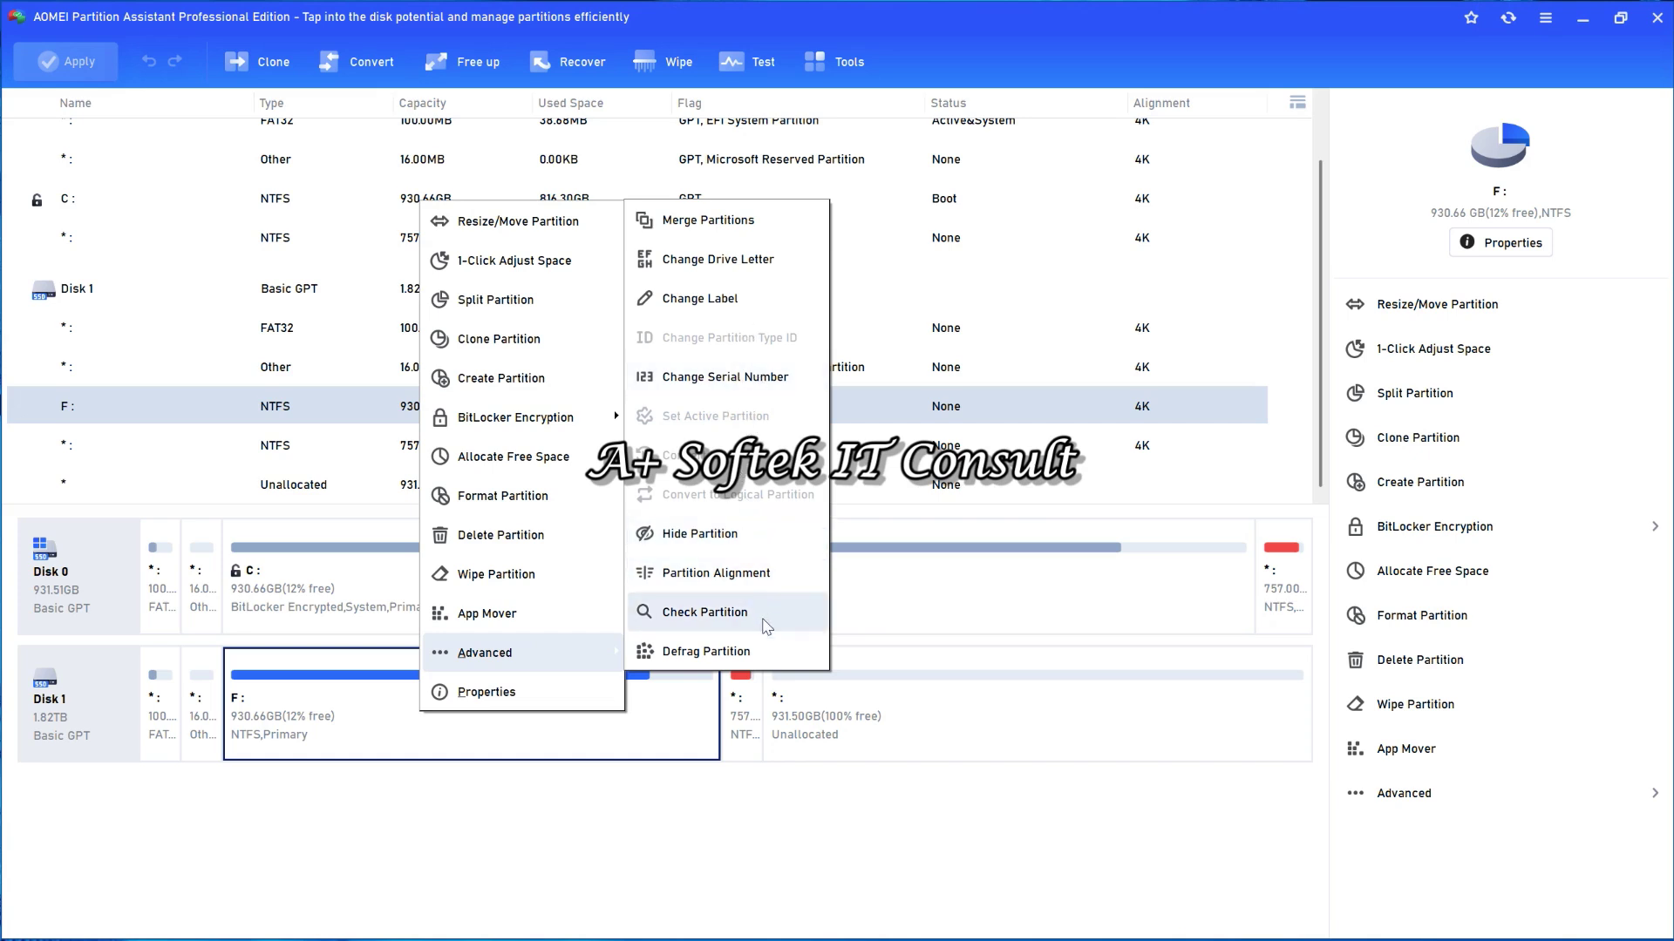
- Check the BitLocker encryption options available for the C: and F: partitions
left_click(620, 832)
left_click(289, 617)
right_click(289, 617)
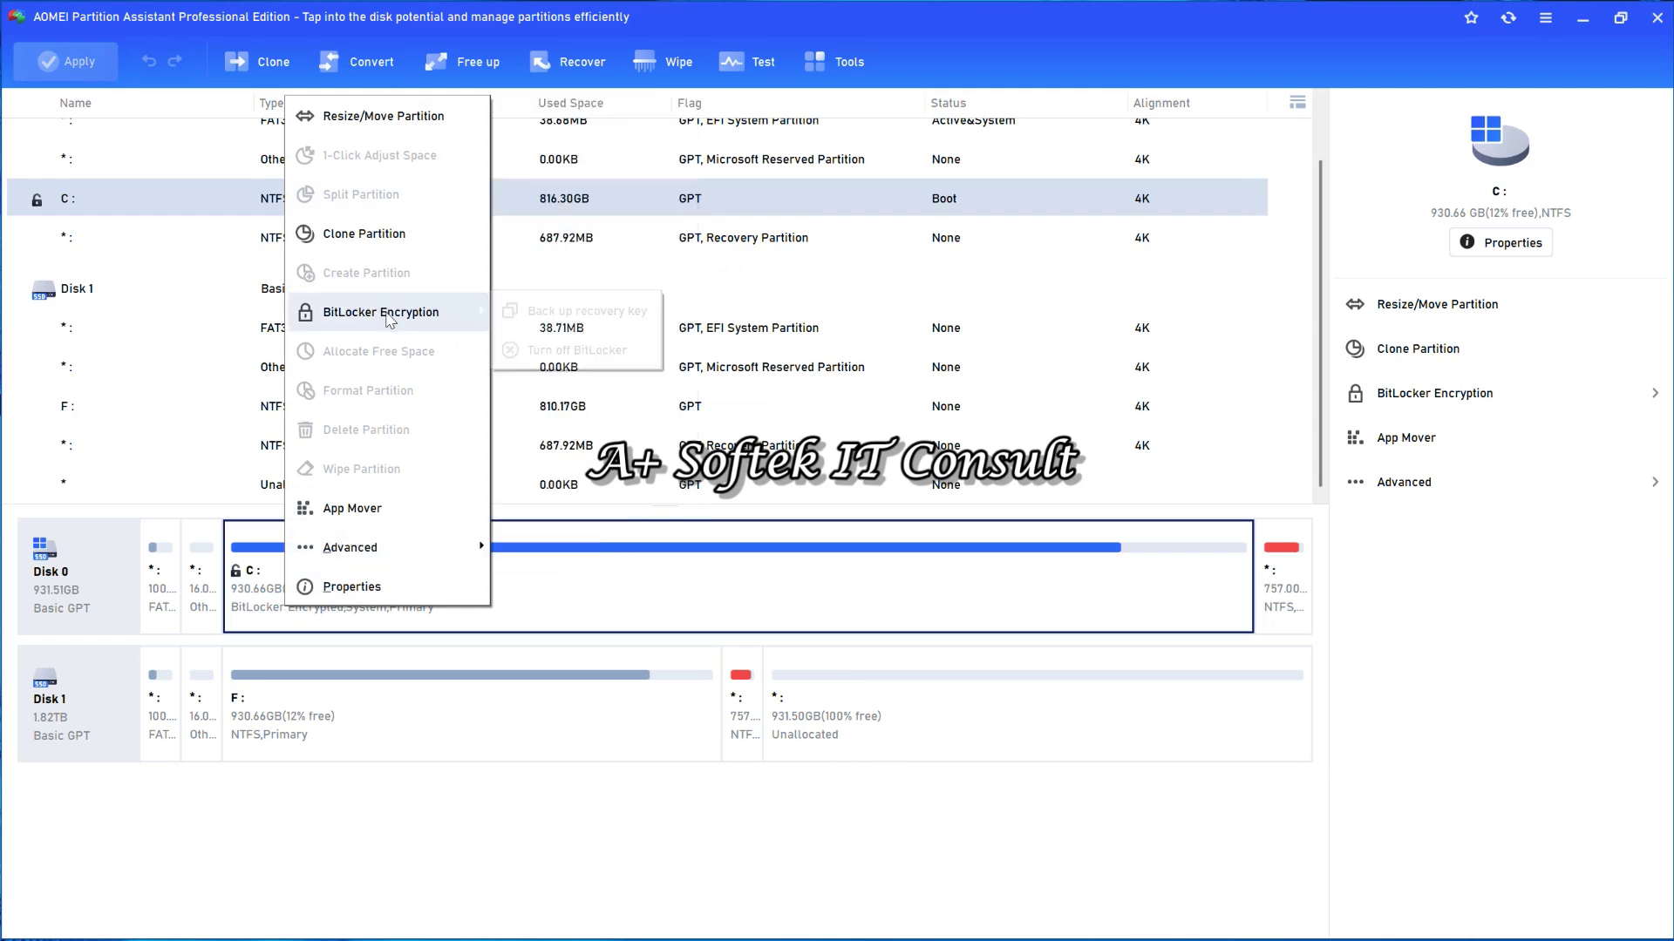
left_click(450, 730)
right_click(450, 730)
mouse_move(591, 424)
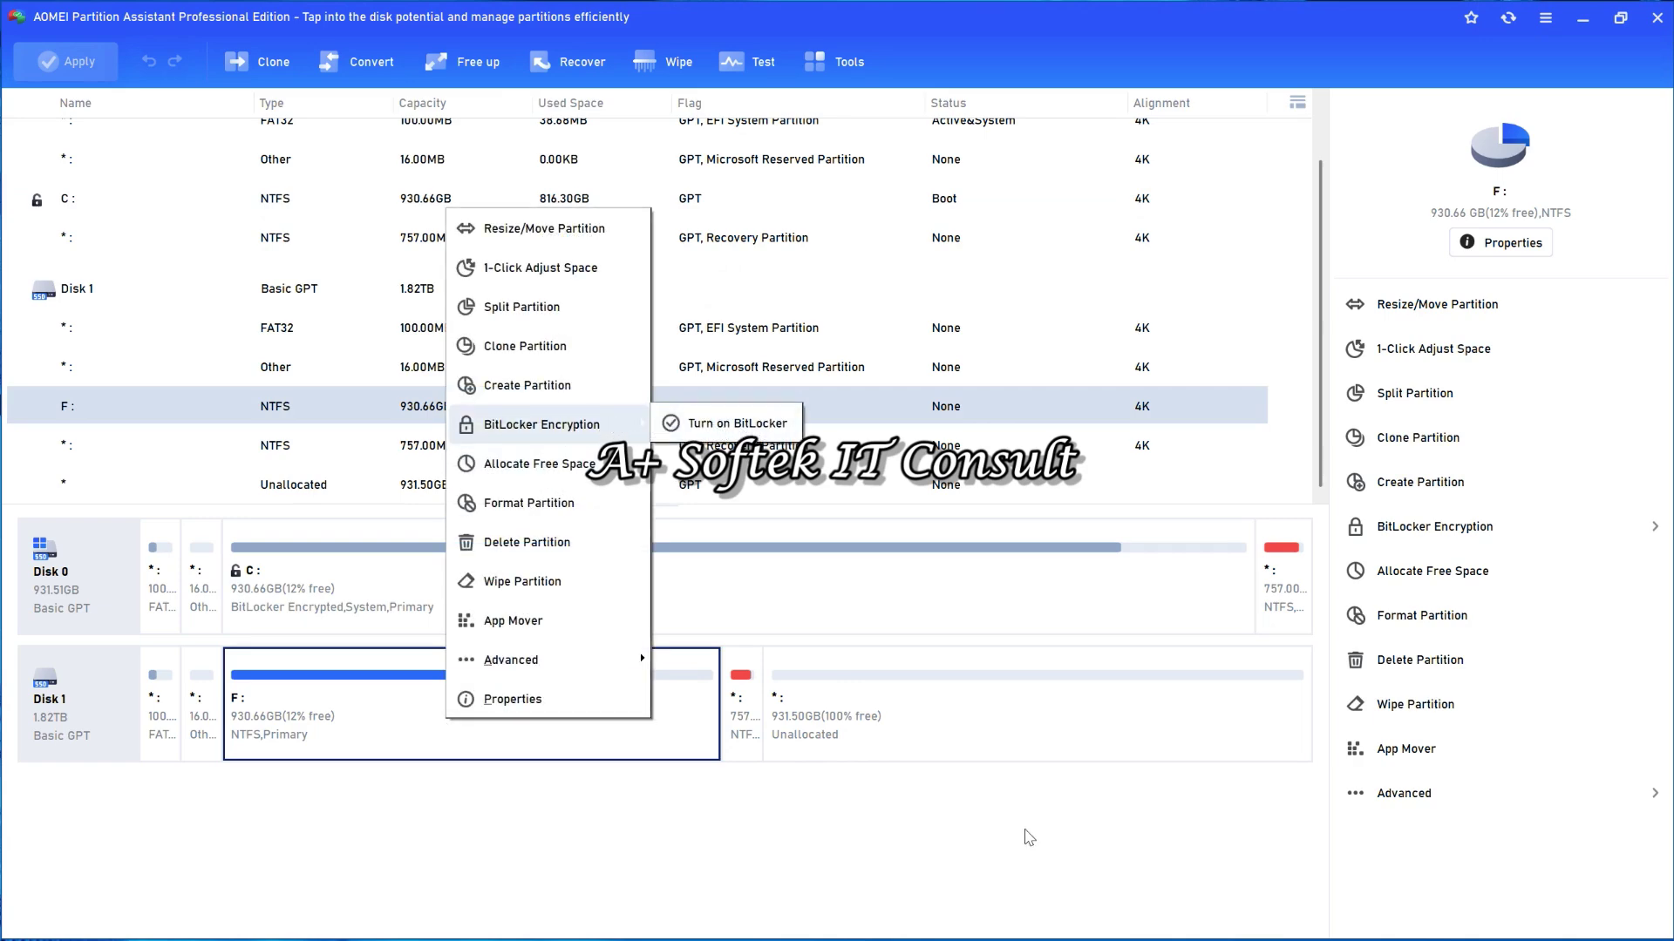
left_click(926, 717)
right_click(926, 717)
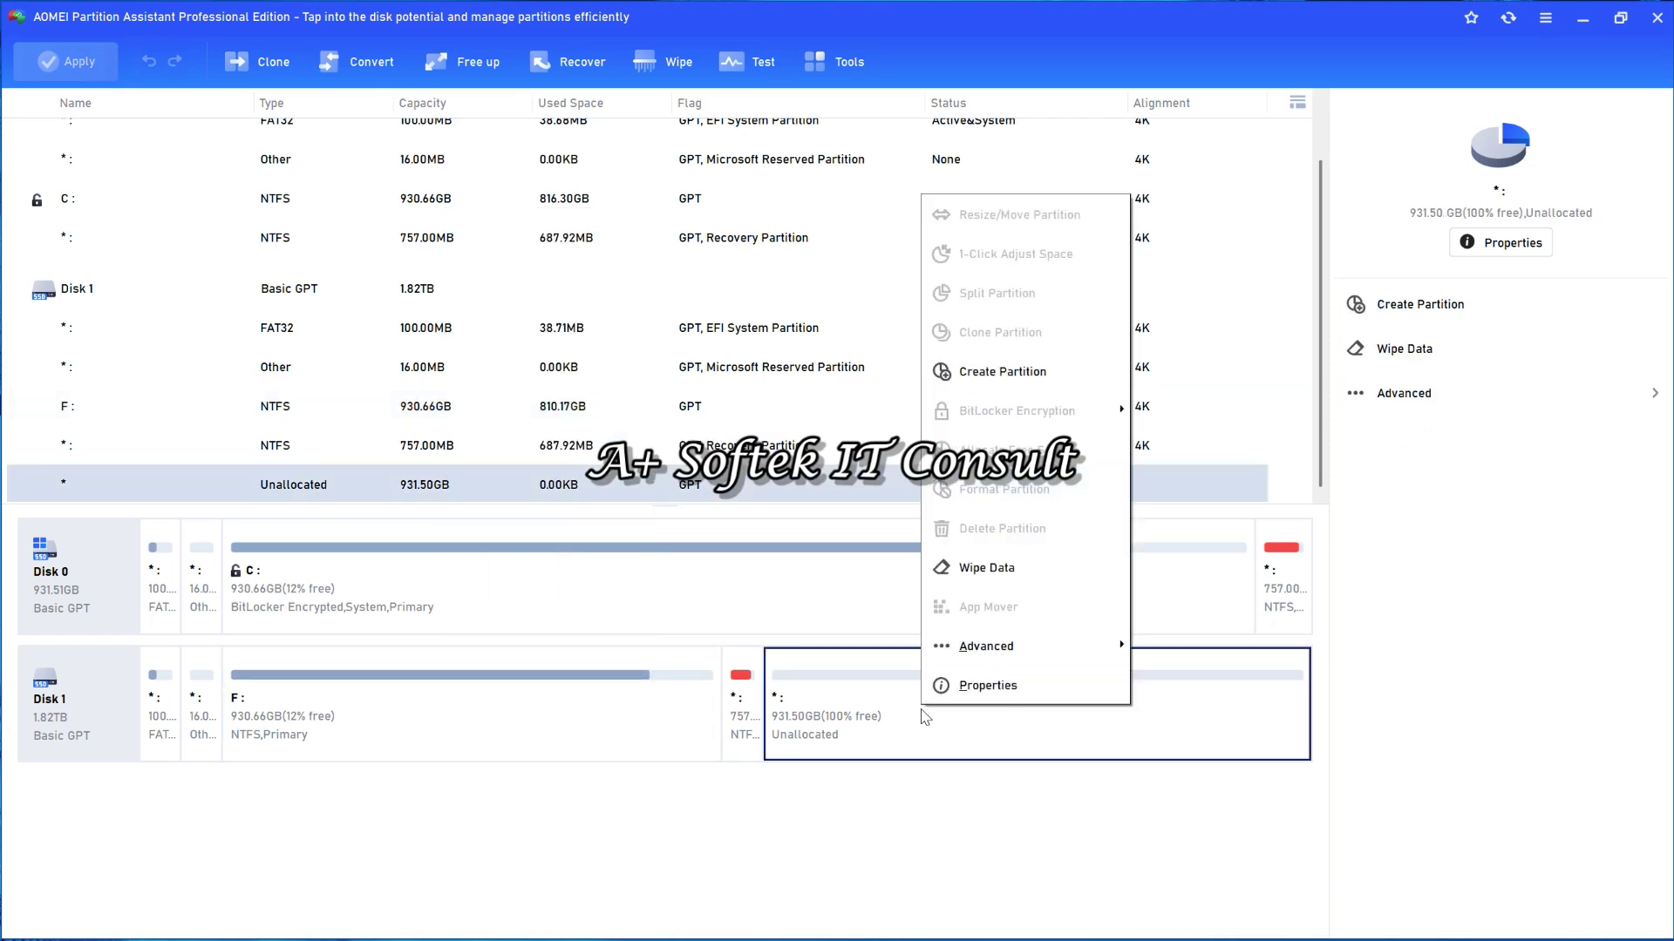
mouse_move(1011, 650)
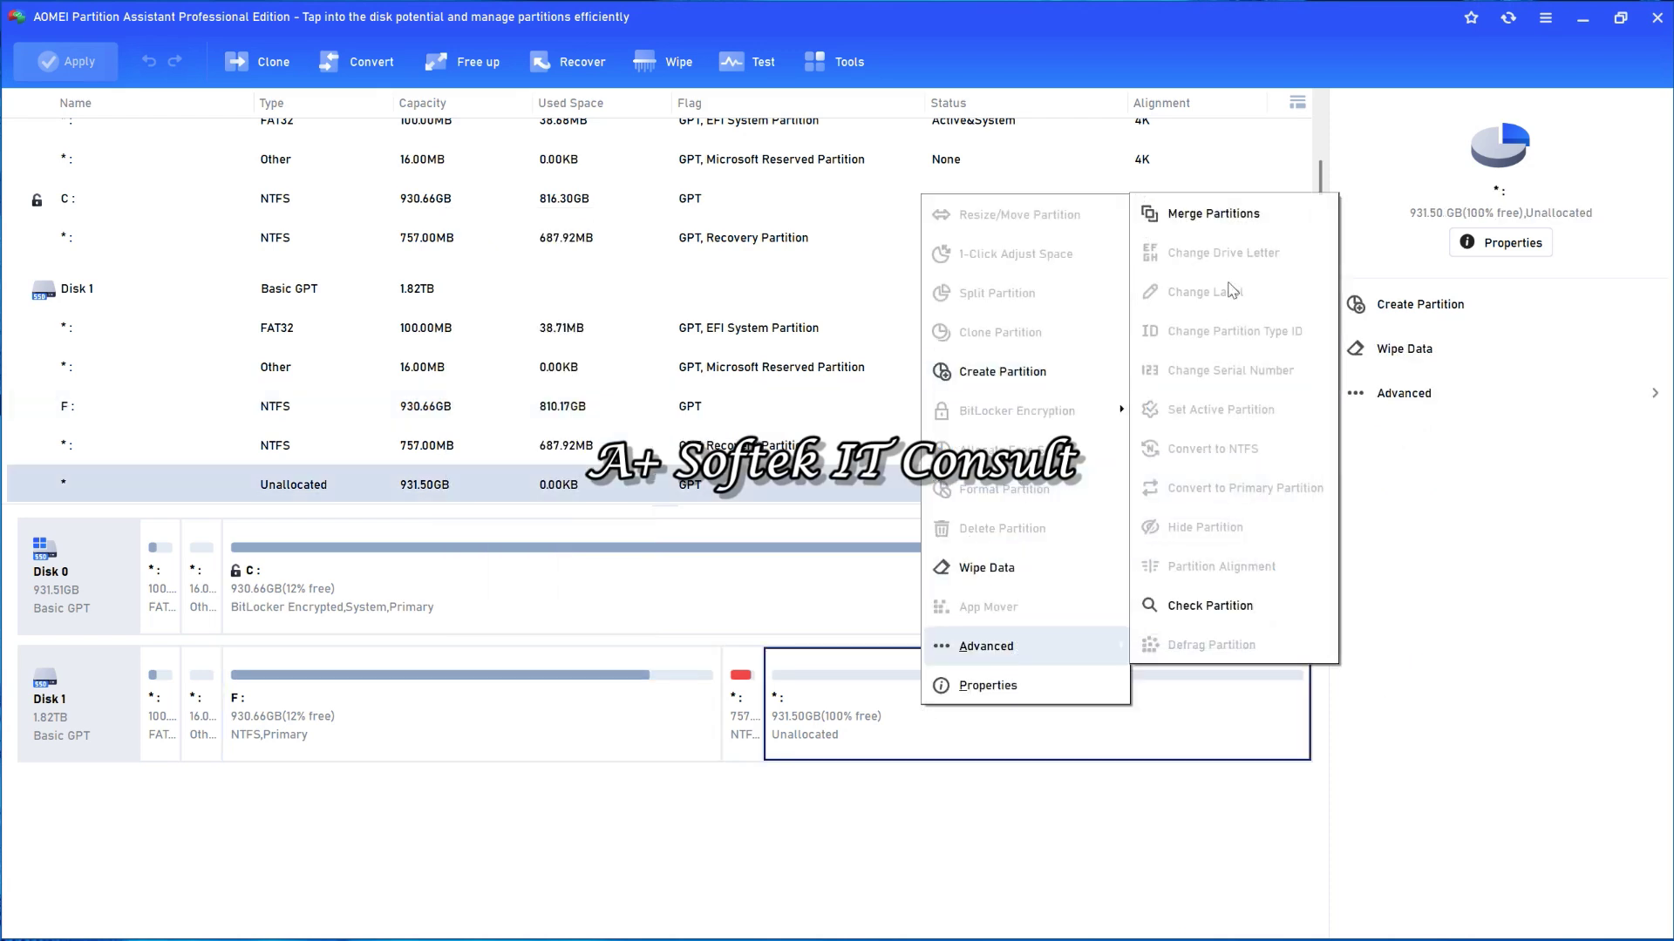
left_click(1194, 228)
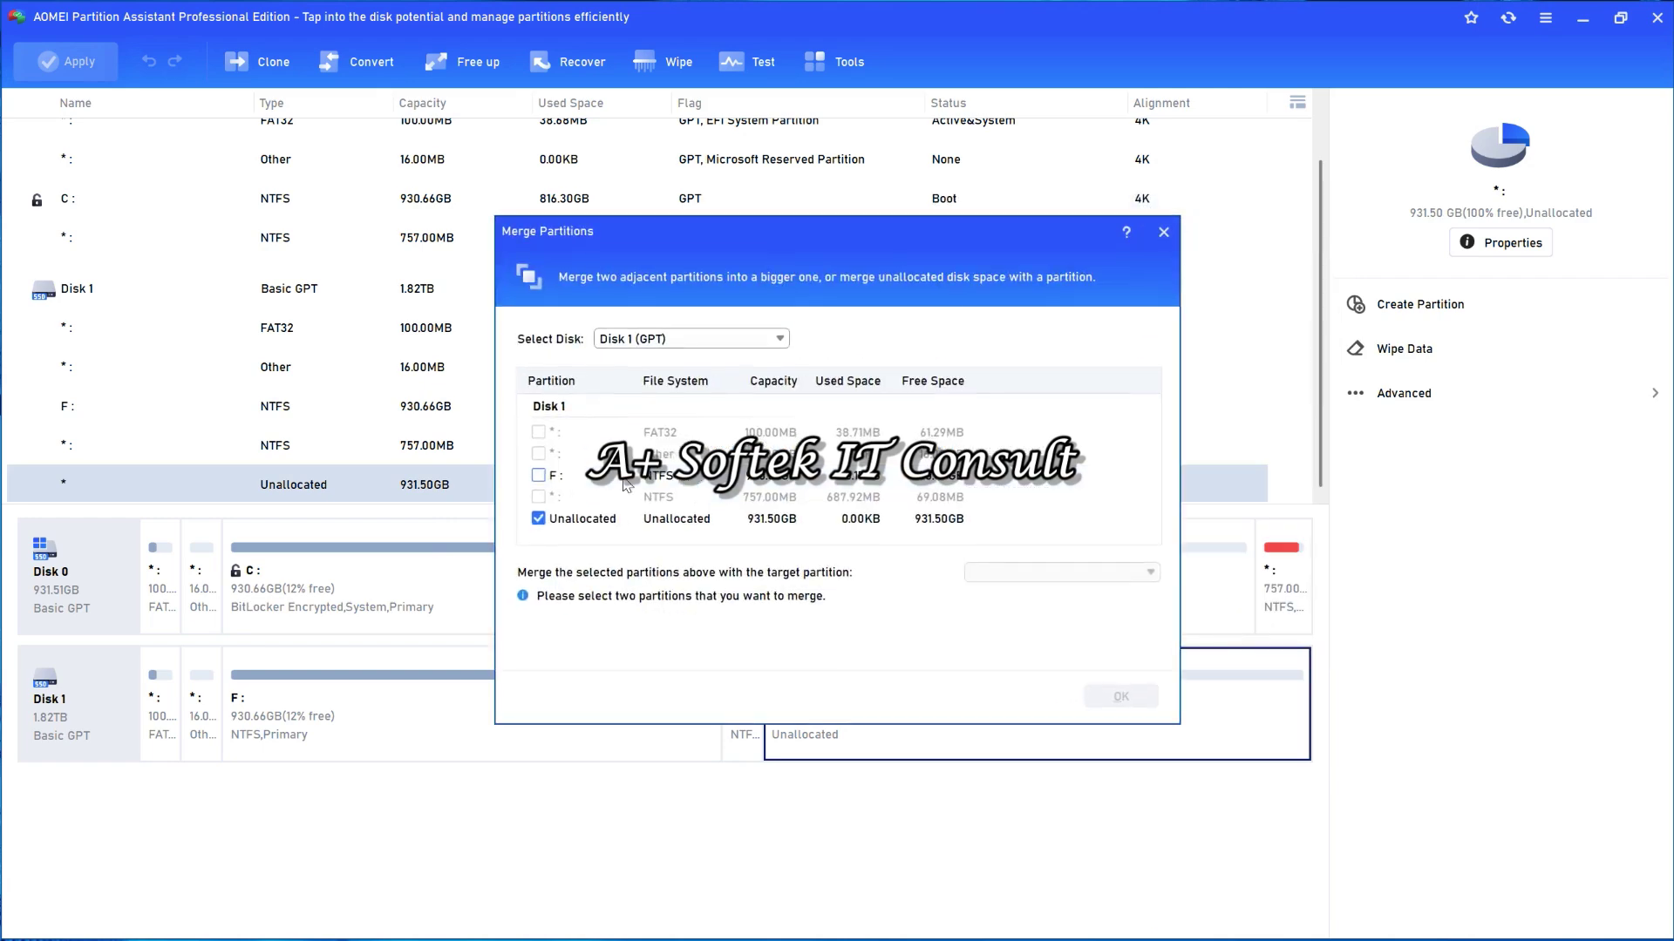
left_click(539, 476)
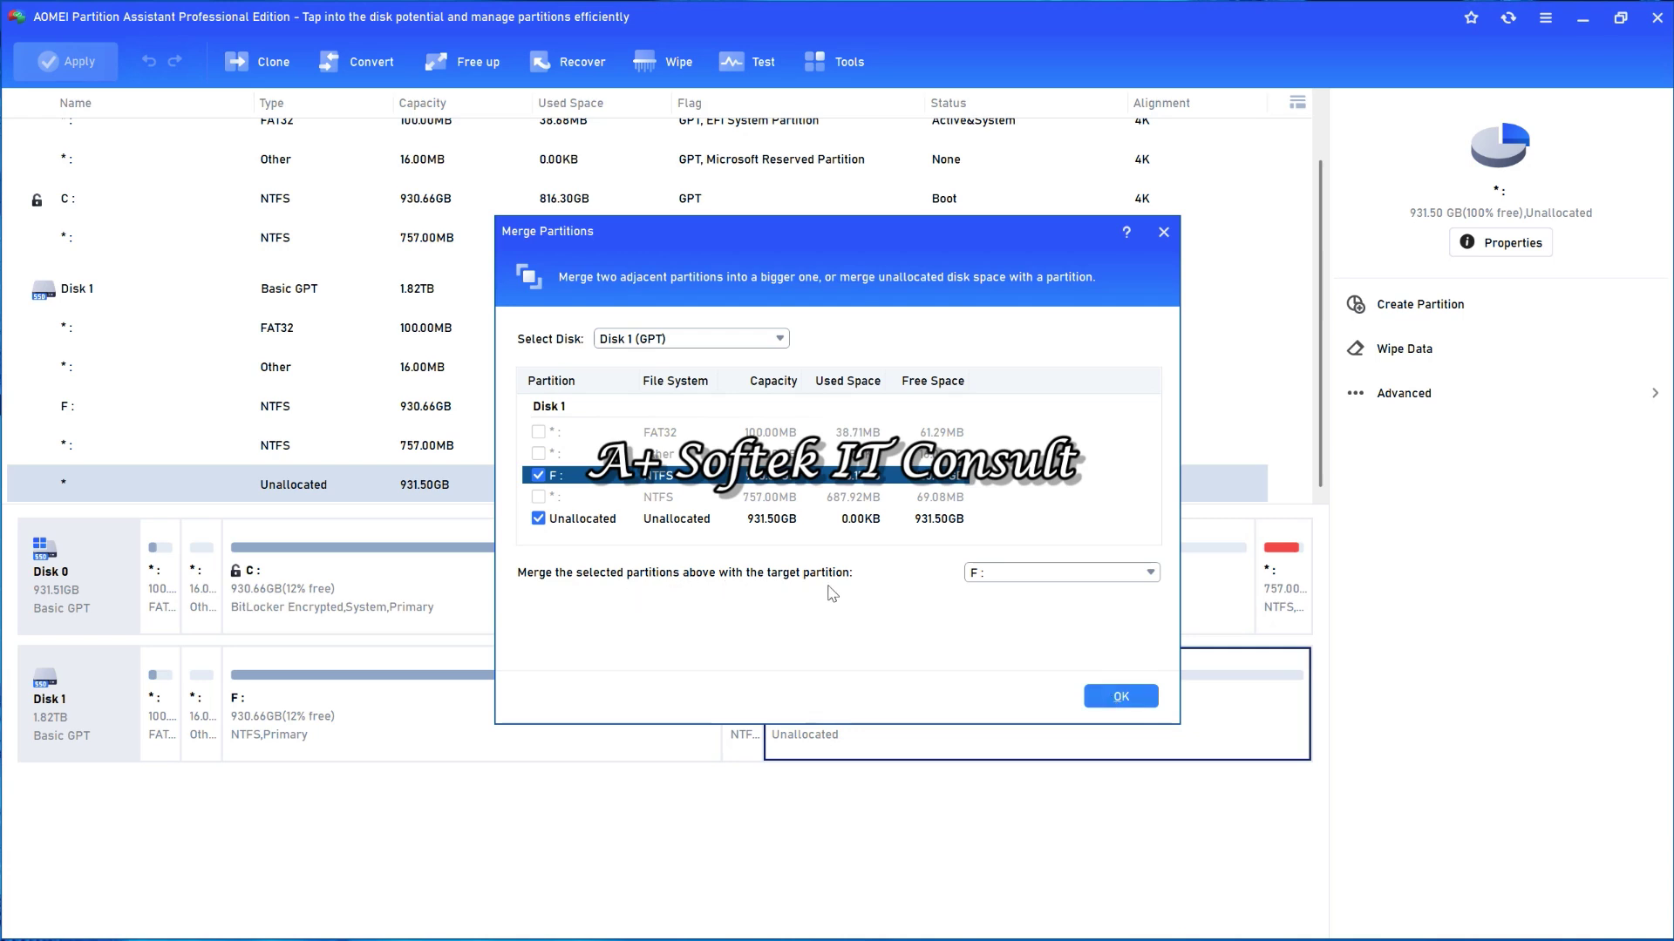
left_click(1134, 573)
left_click(1063, 593)
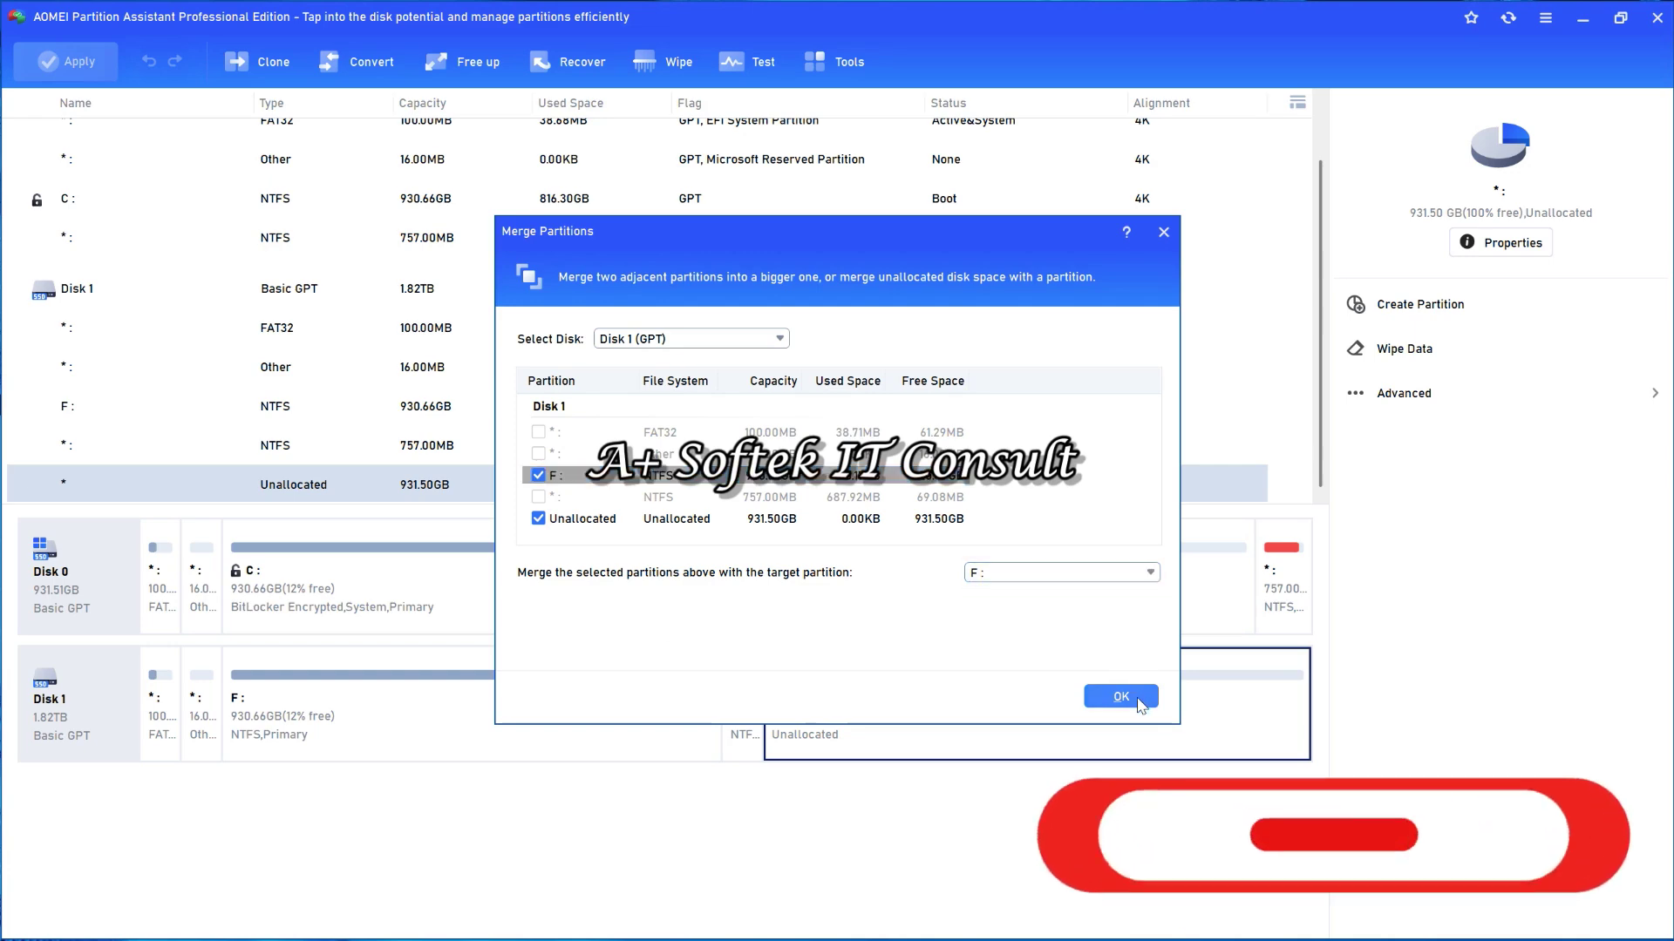
left_click(1160, 232)
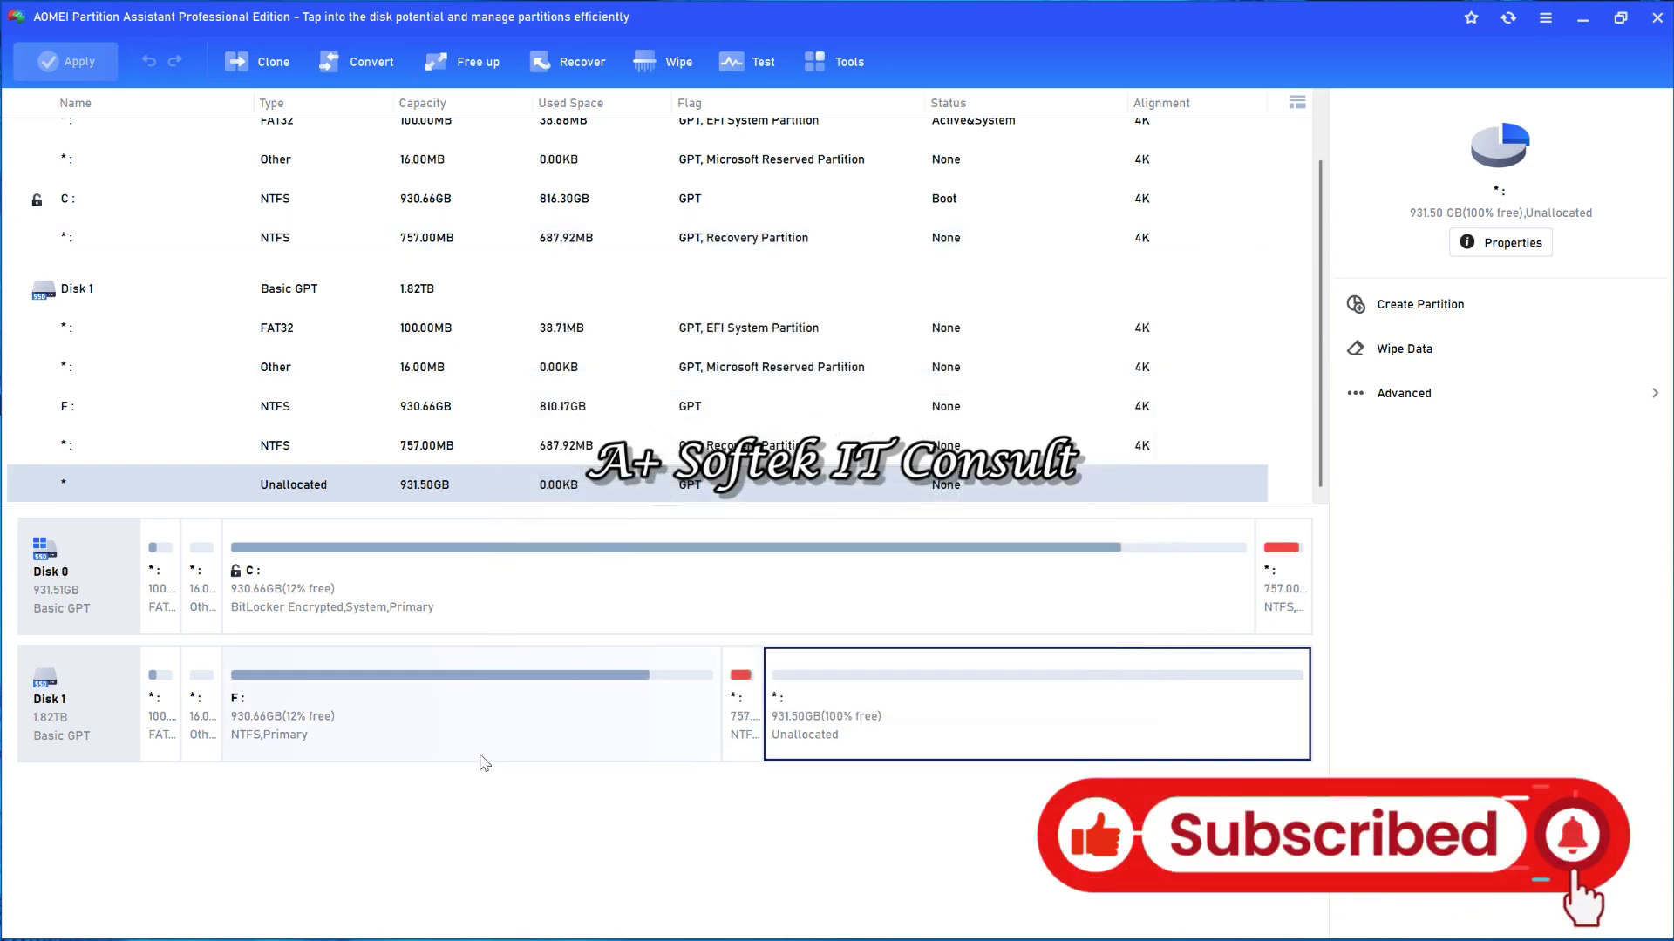
- Merge the unallocated space on Disk 1 into partition F: as the target, starting from partition F:
left_click(364, 716)
right_click(364, 717)
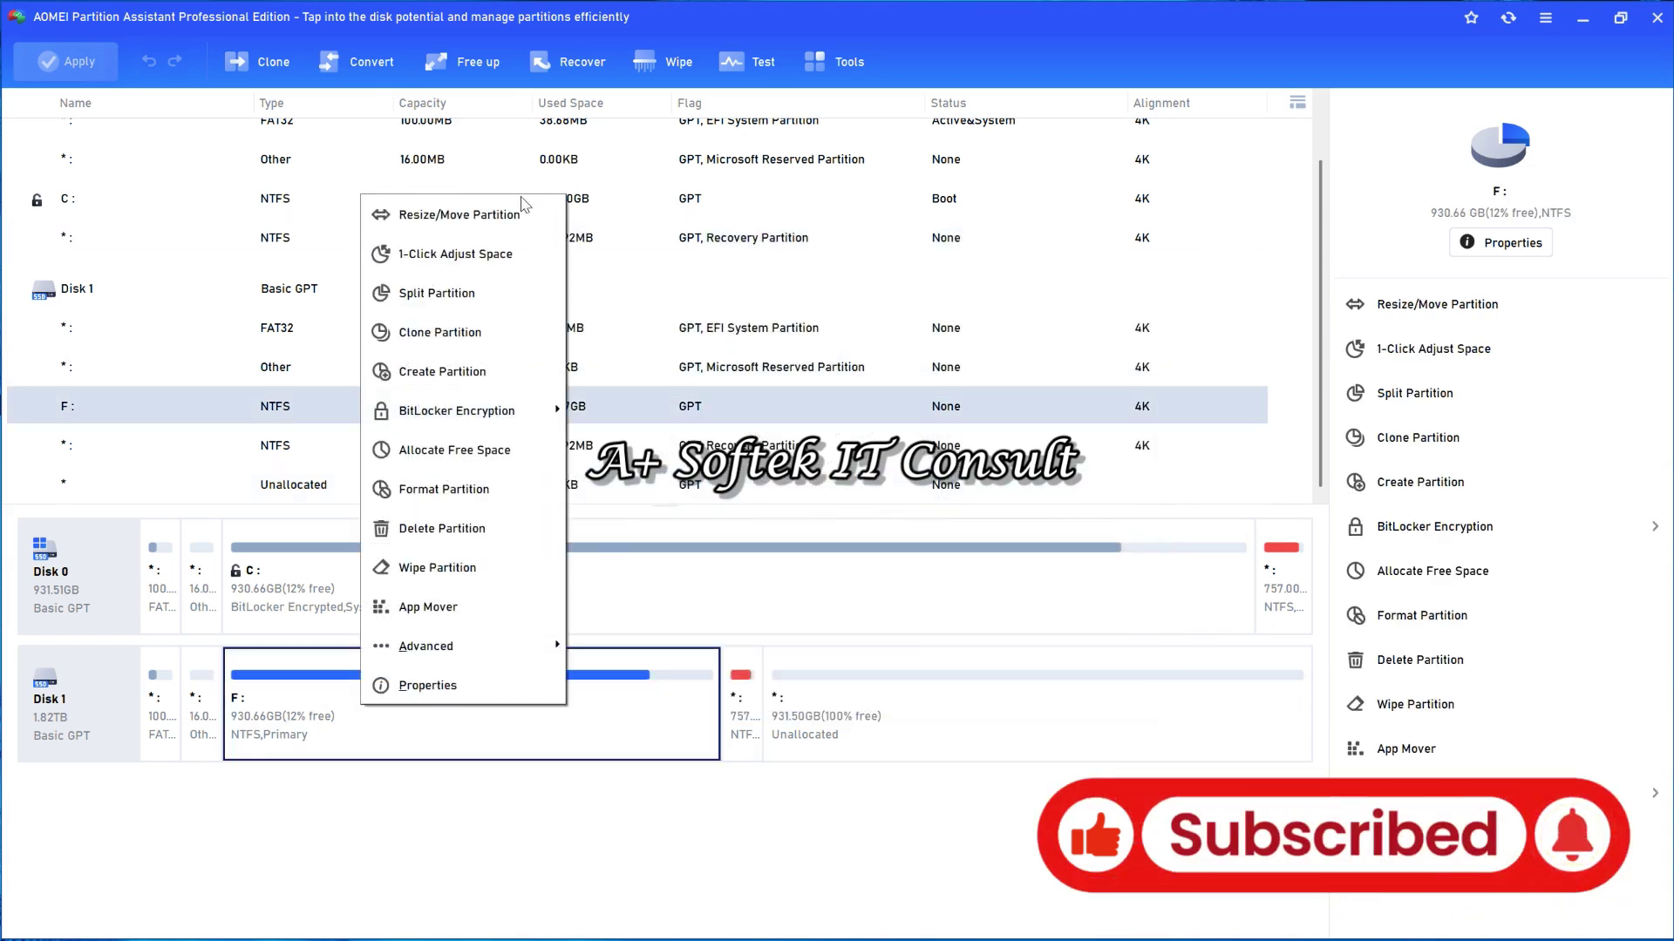
mouse_move(508, 649)
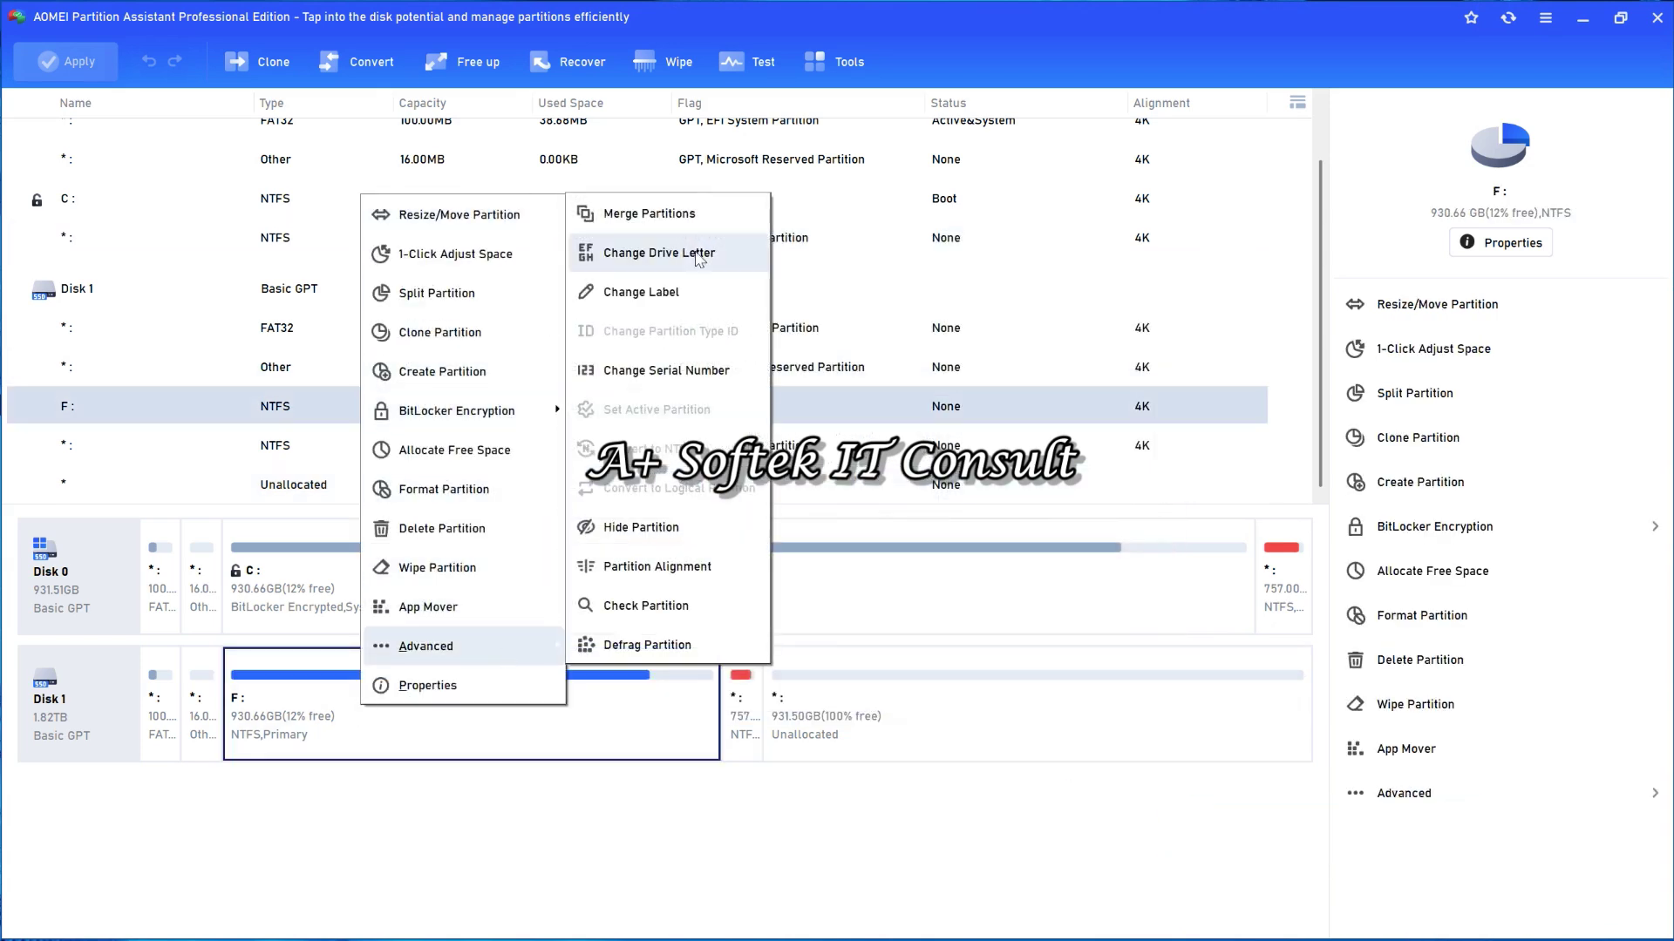
left_click(656, 224)
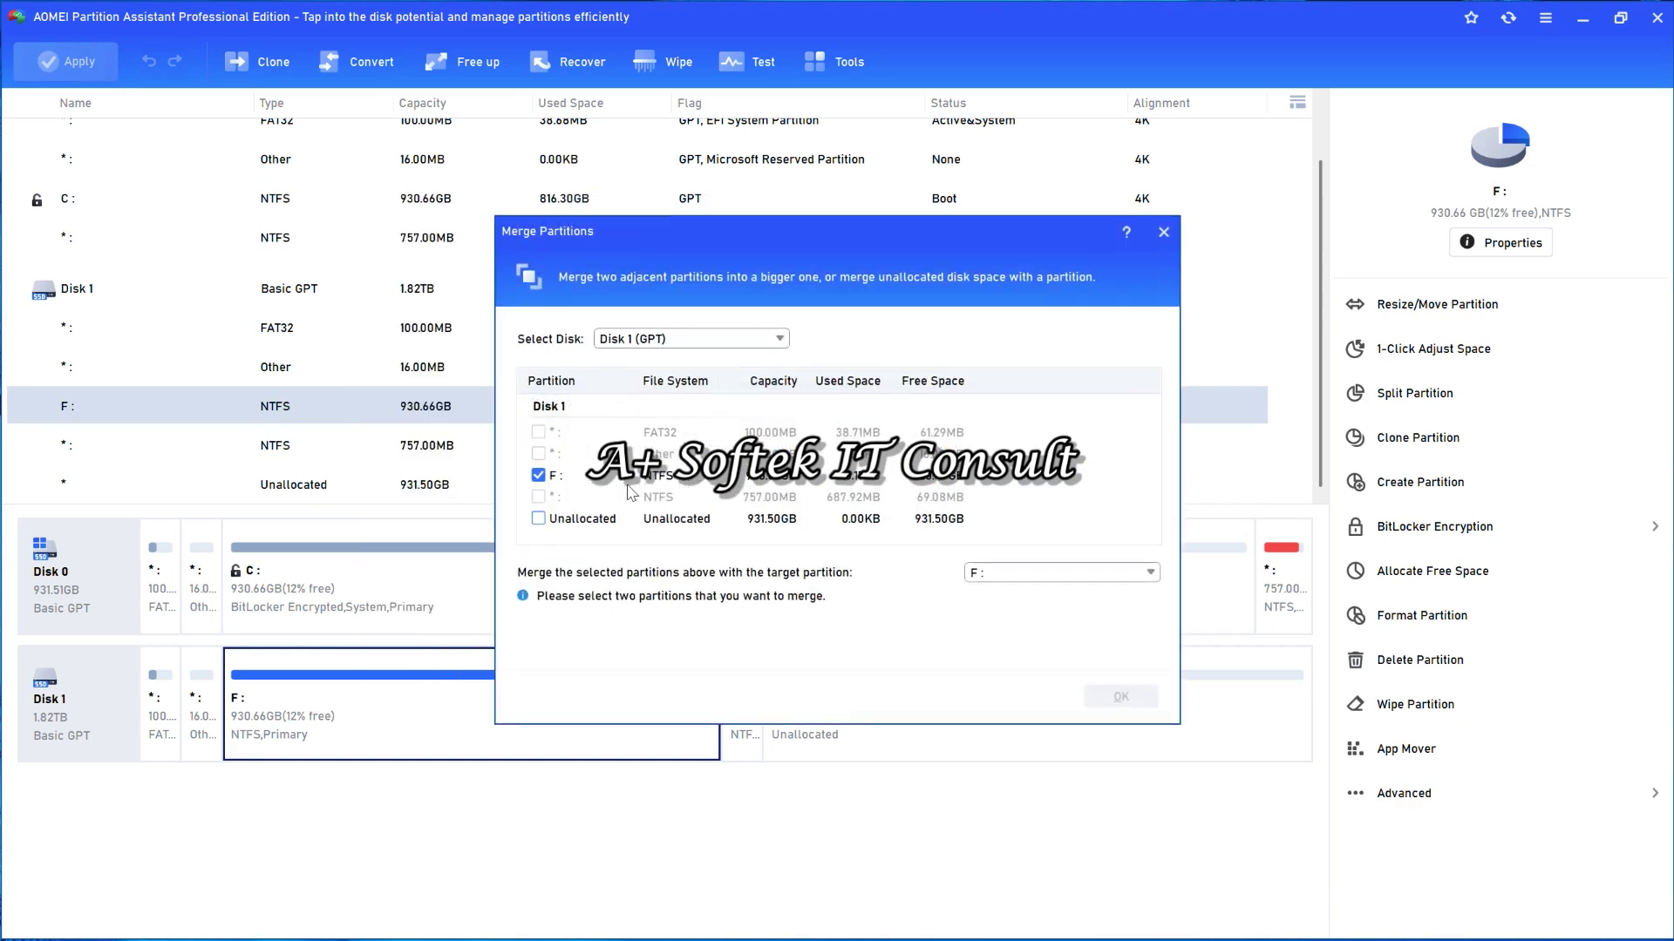
left_click(538, 520)
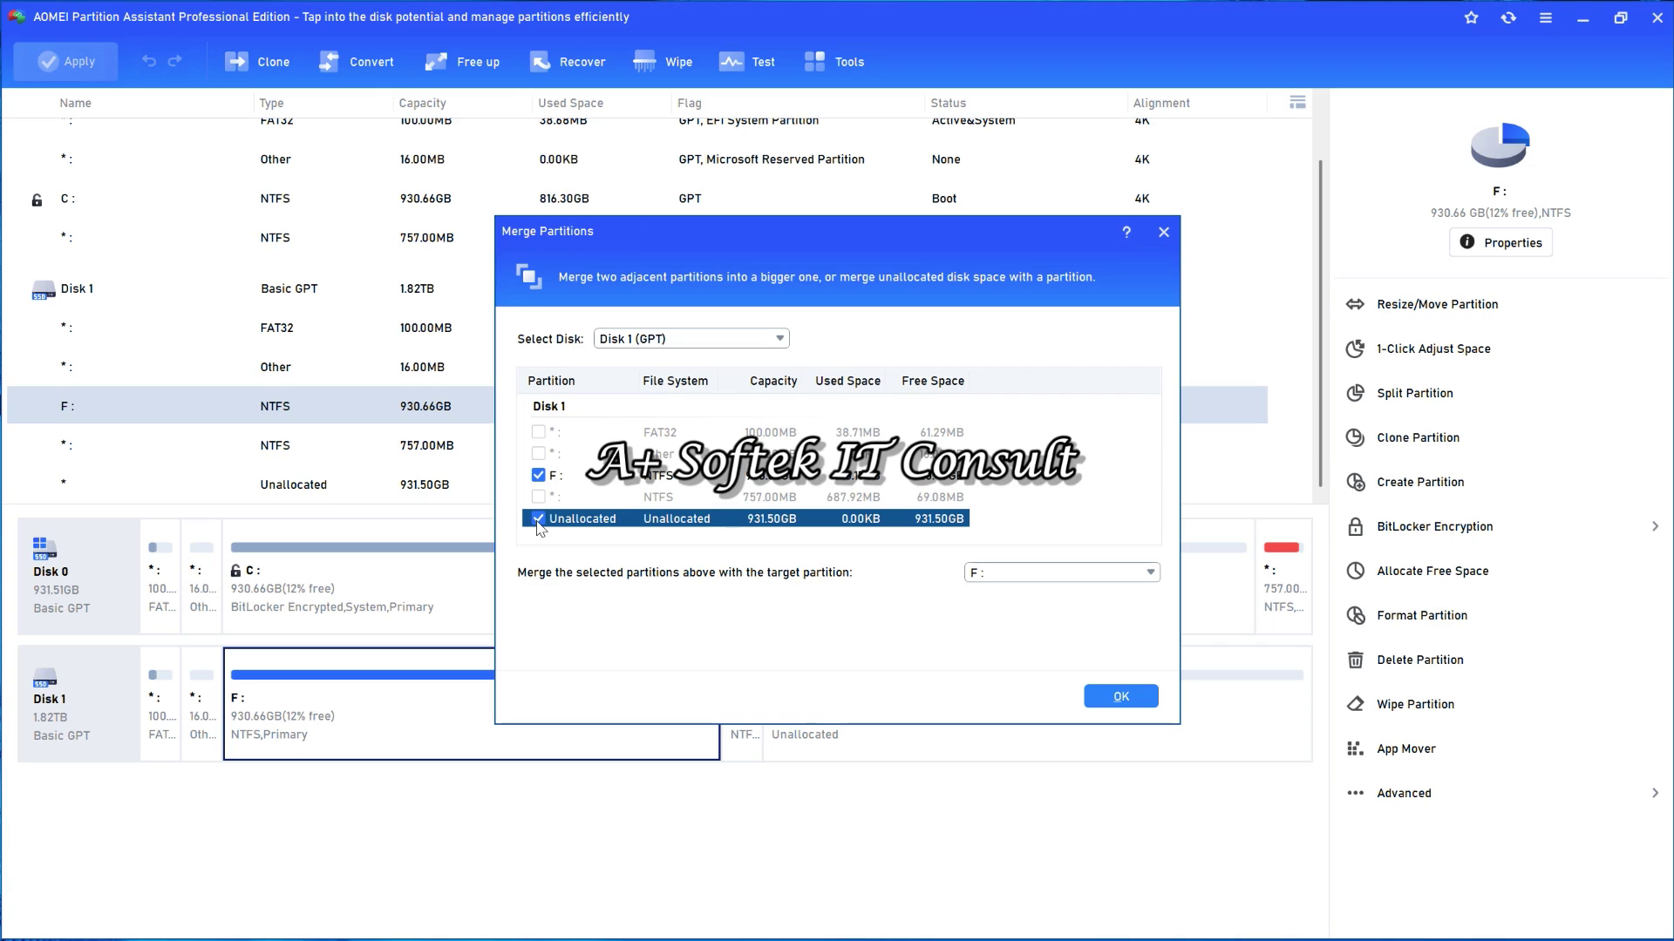
left_click(1119, 697)
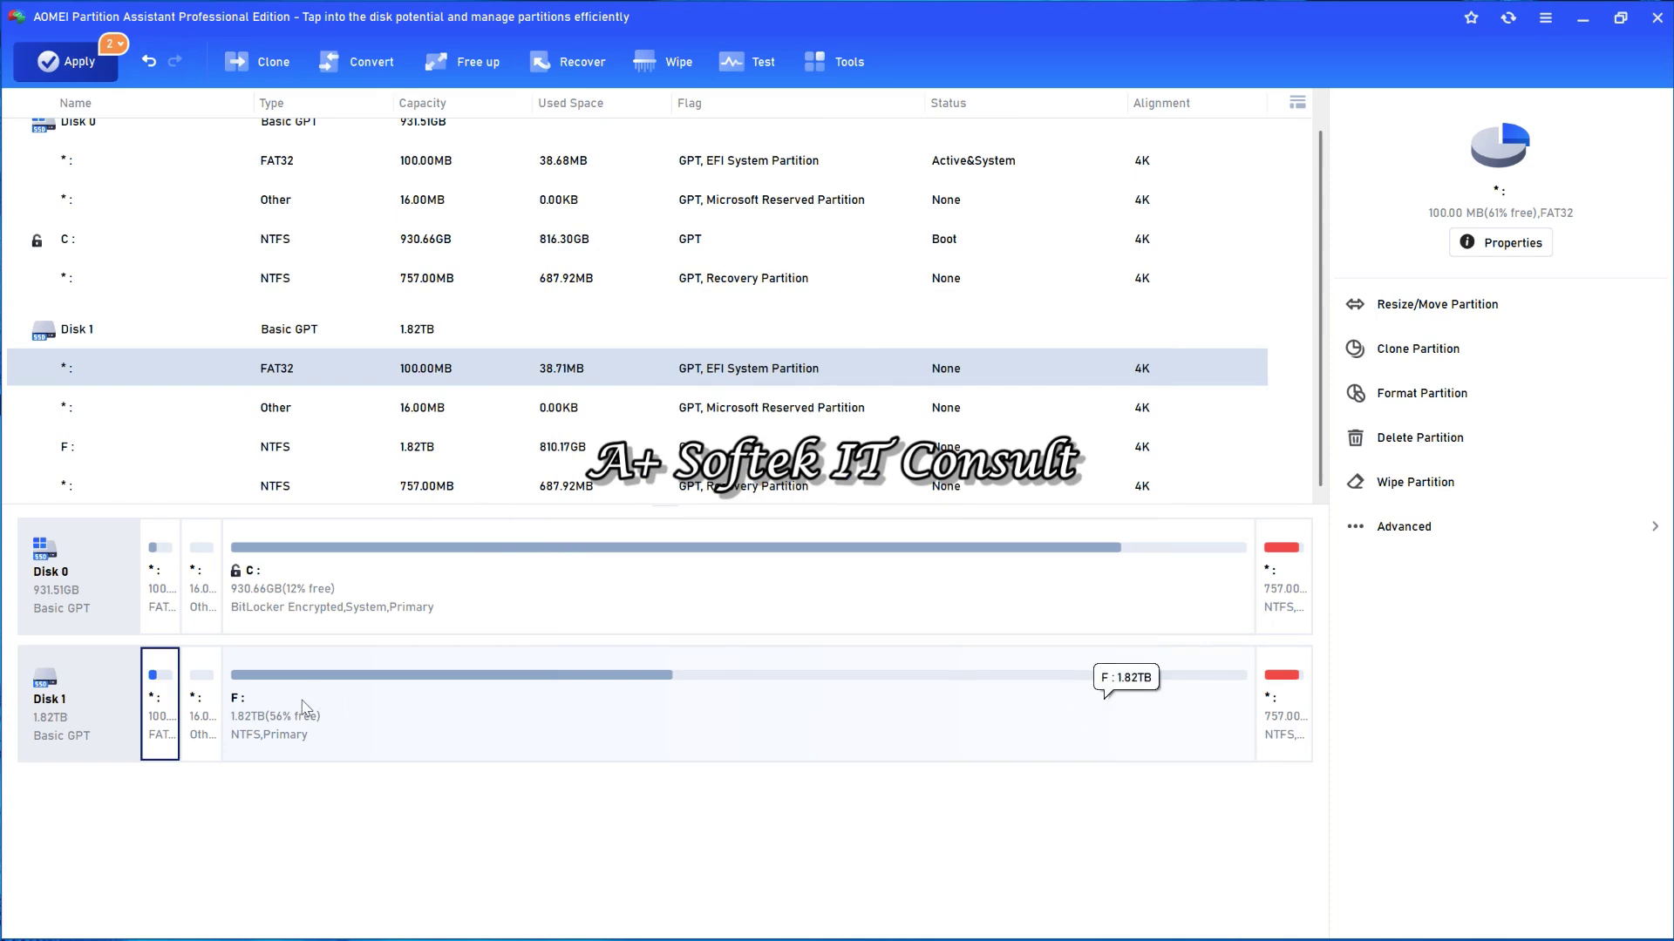
- Compare the pending size of partition F: on Disk 1 with the drive's current capacity in File Explorer
left_click(322, 753)
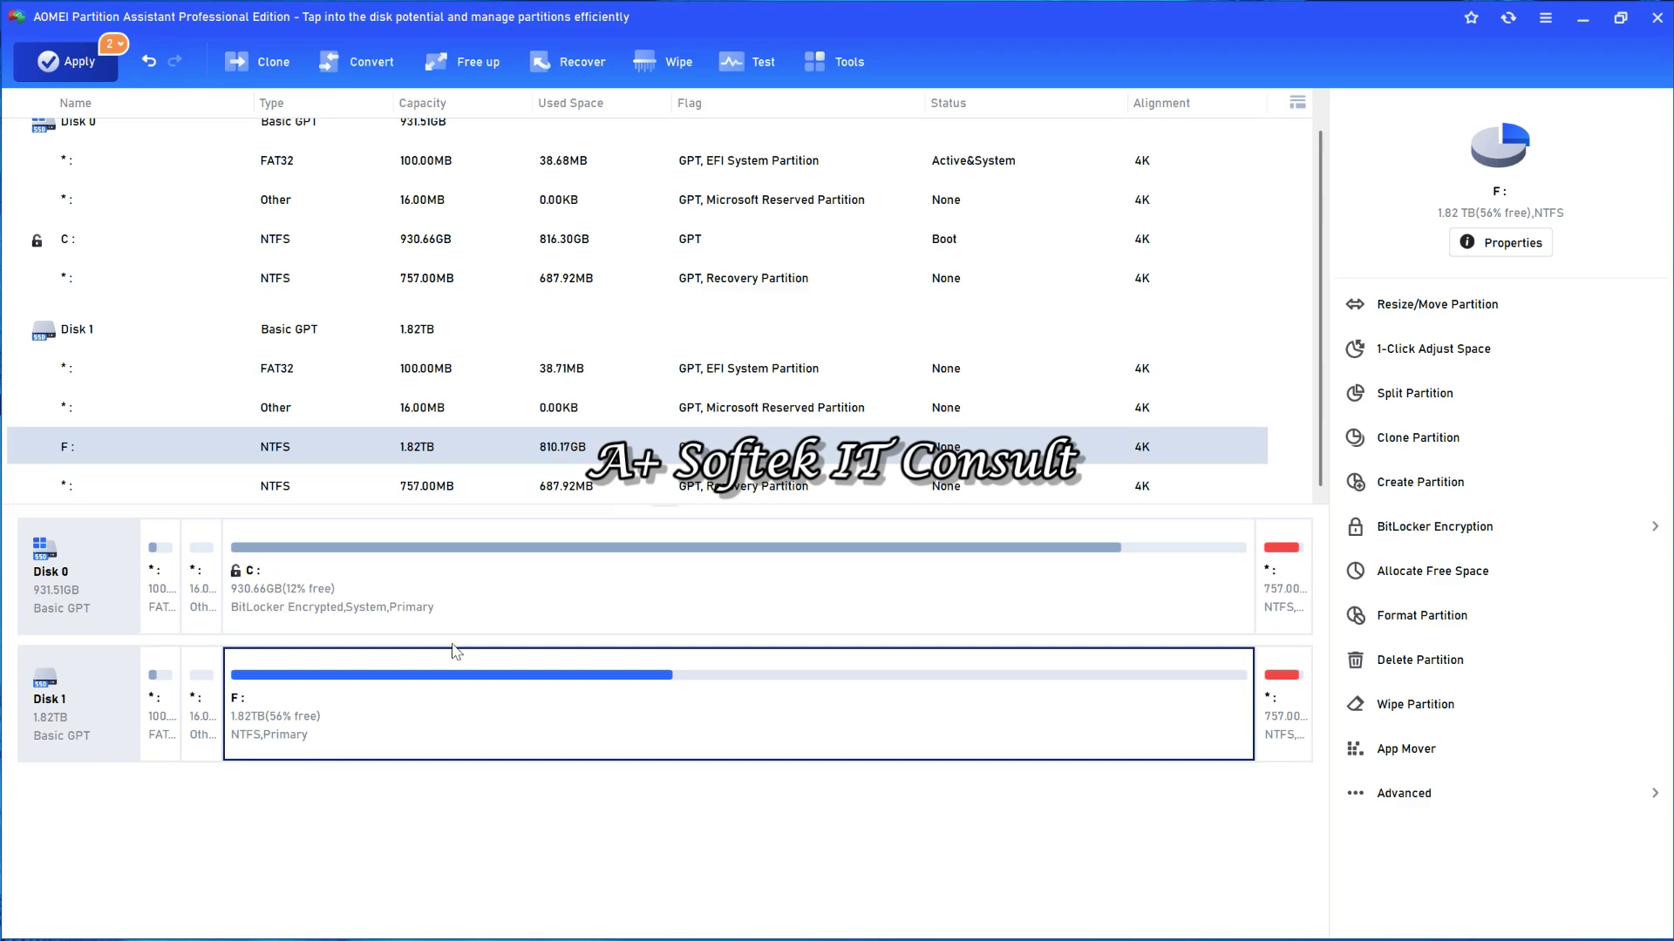
key("super")
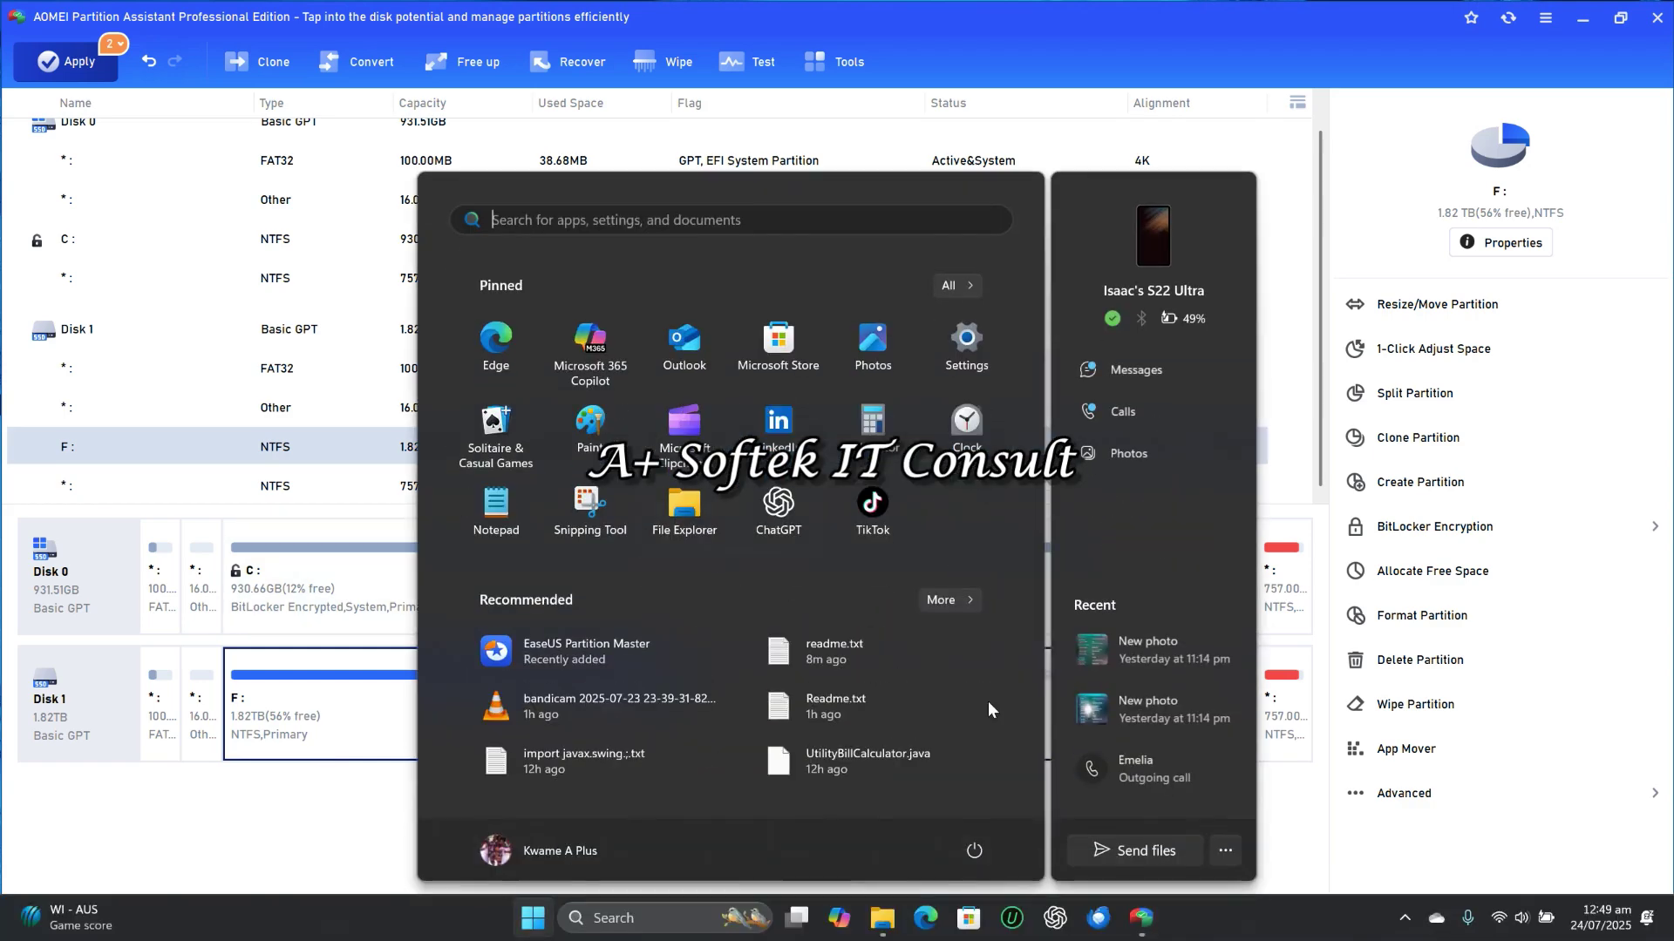
key("super+e")
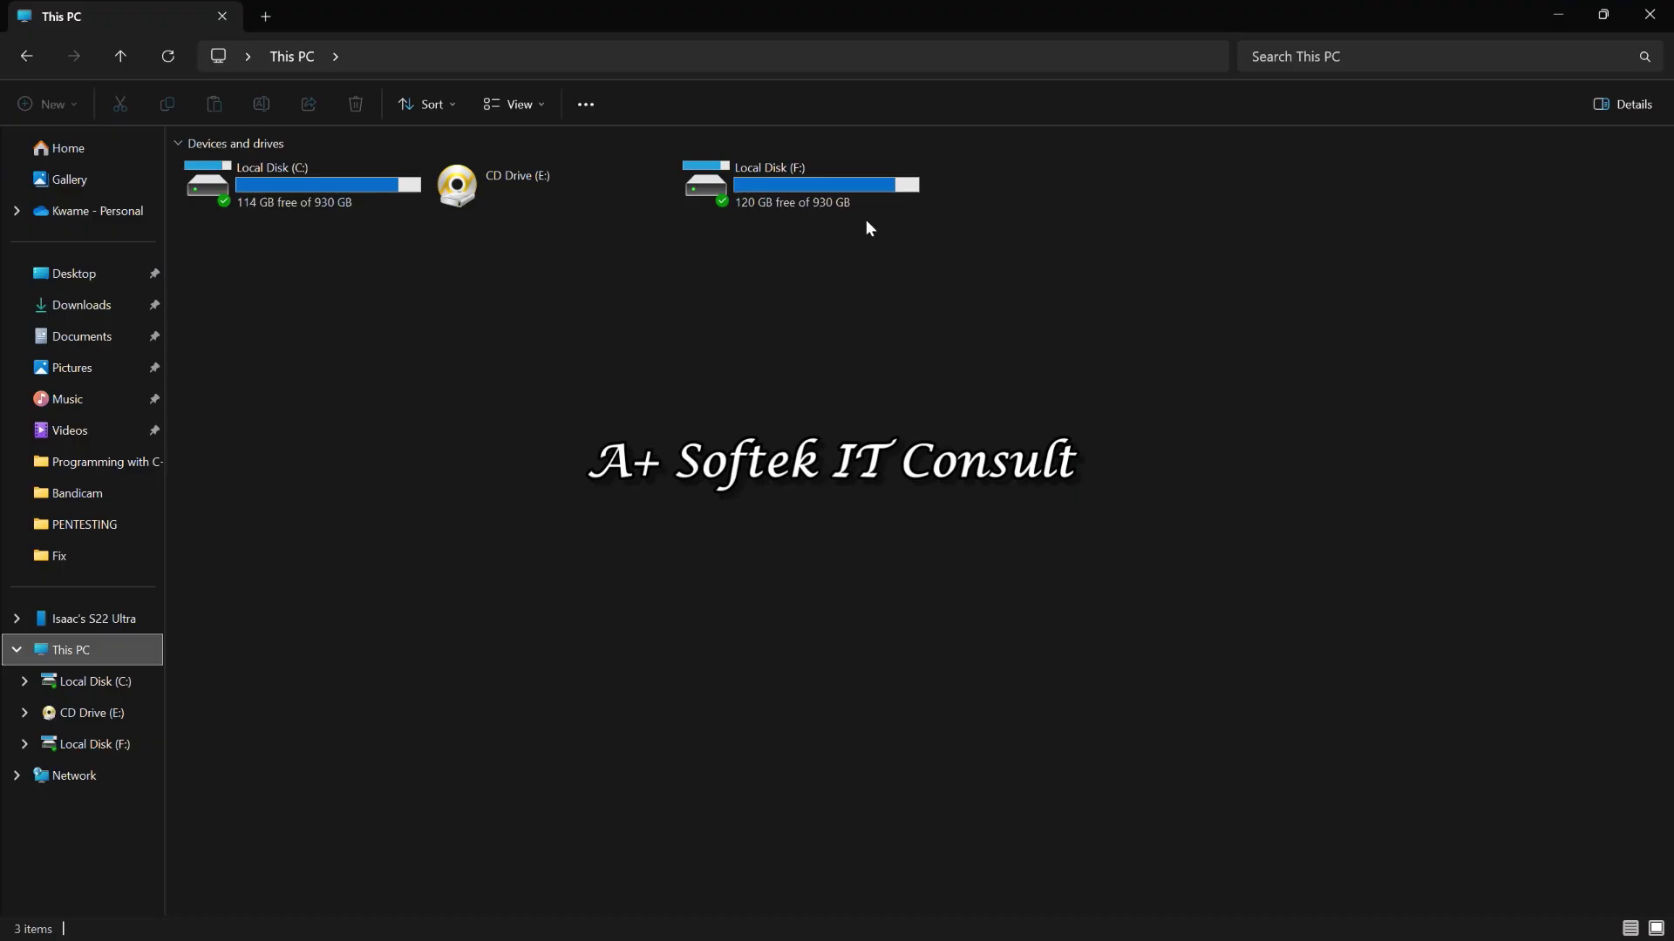
left_click(1573, 14)
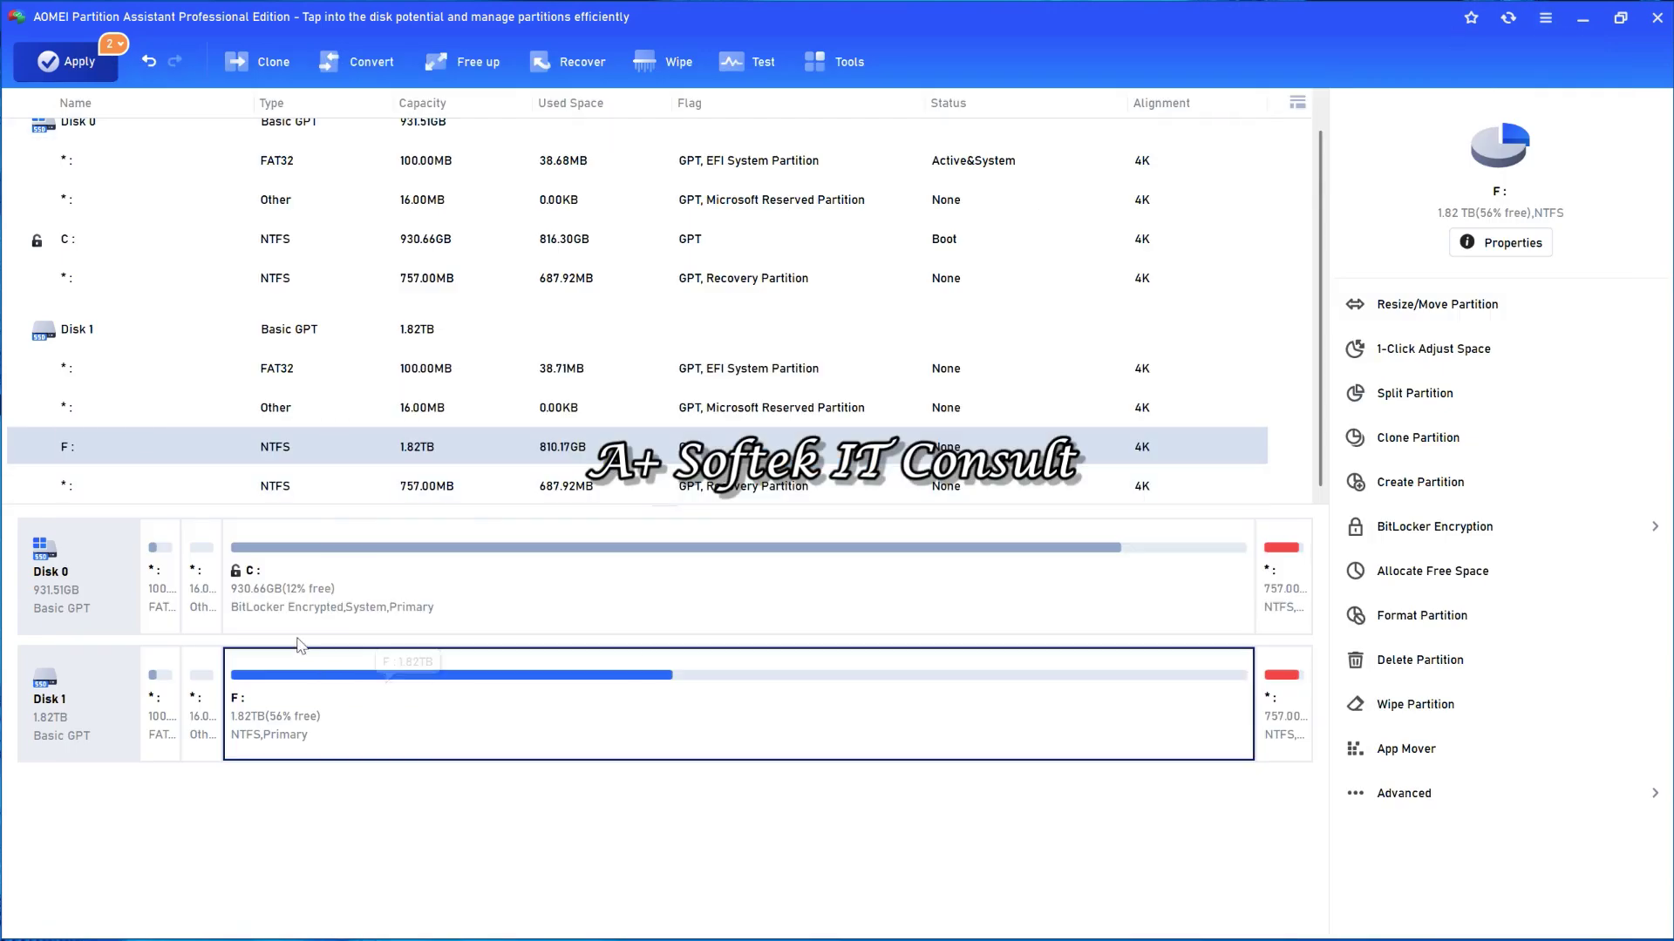
- Apply the pending move and resize operations on Disk 1 with the partition check enabled, and run them to completion
left_click(65, 64)
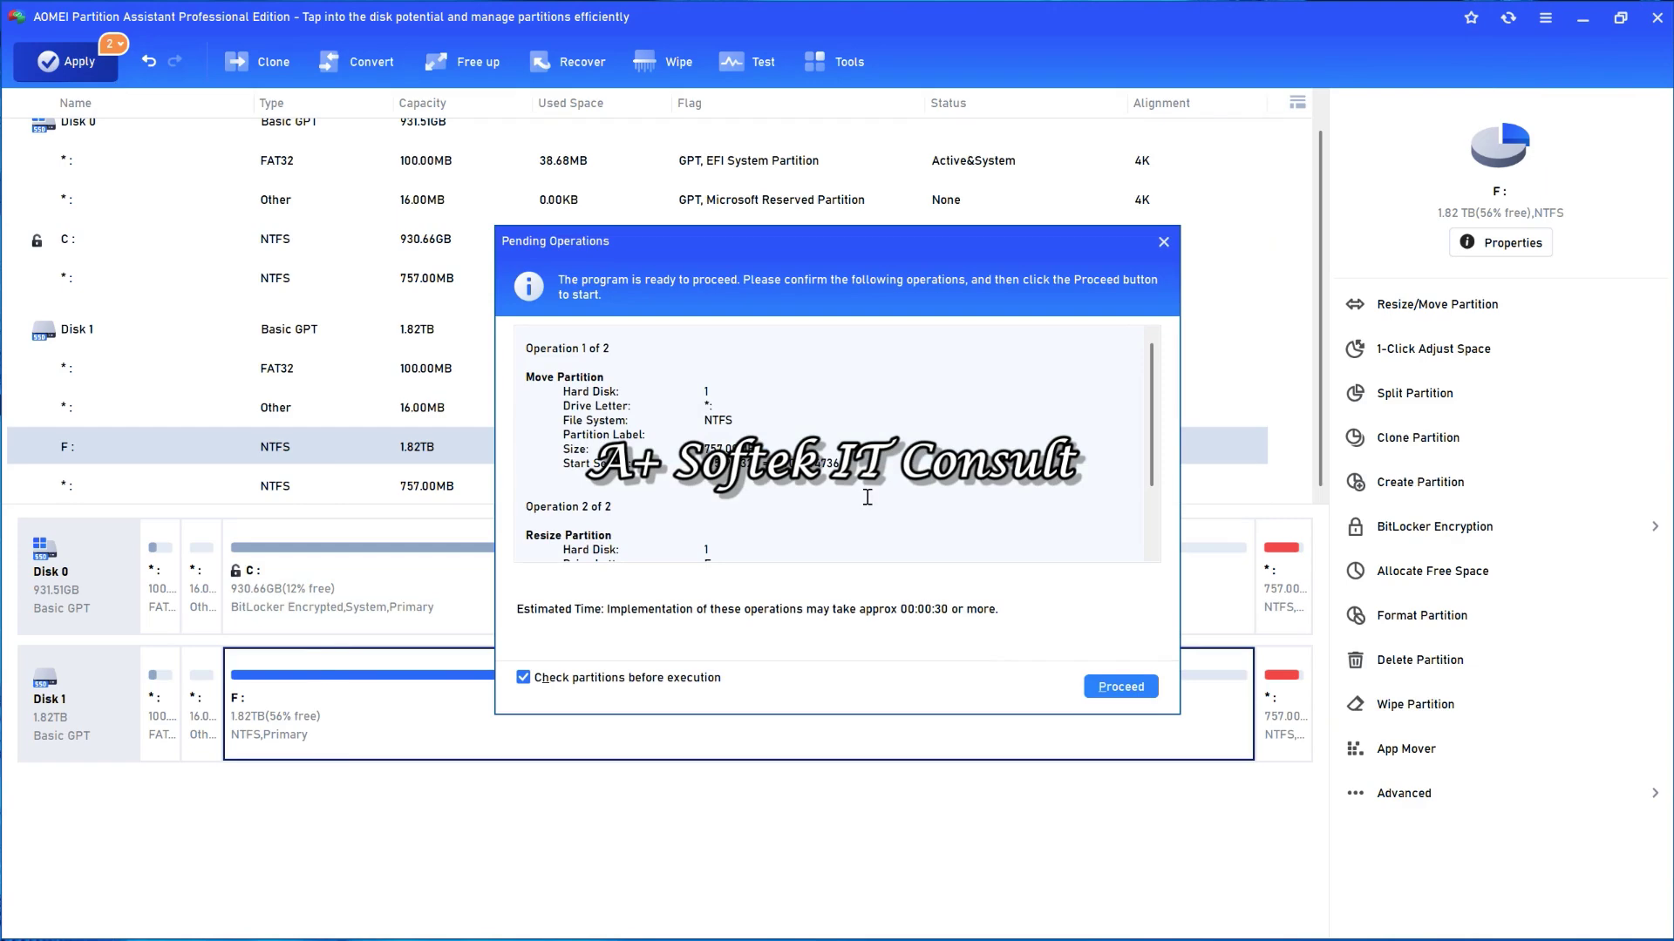
left_click(1113, 695)
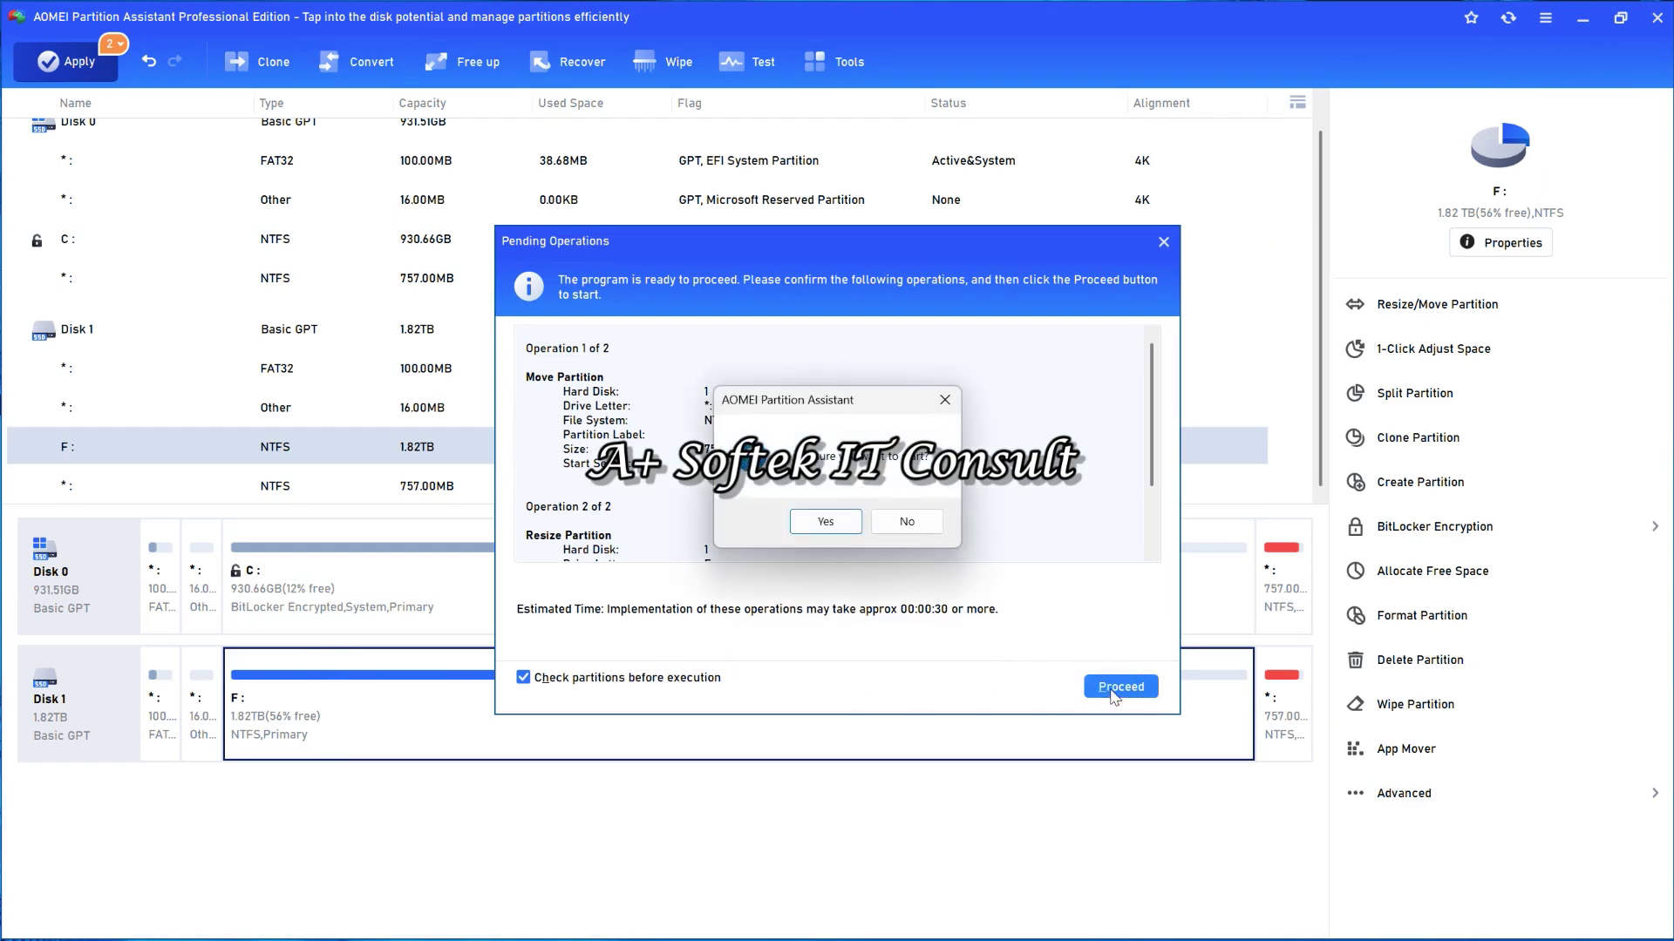
left_click(815, 523)
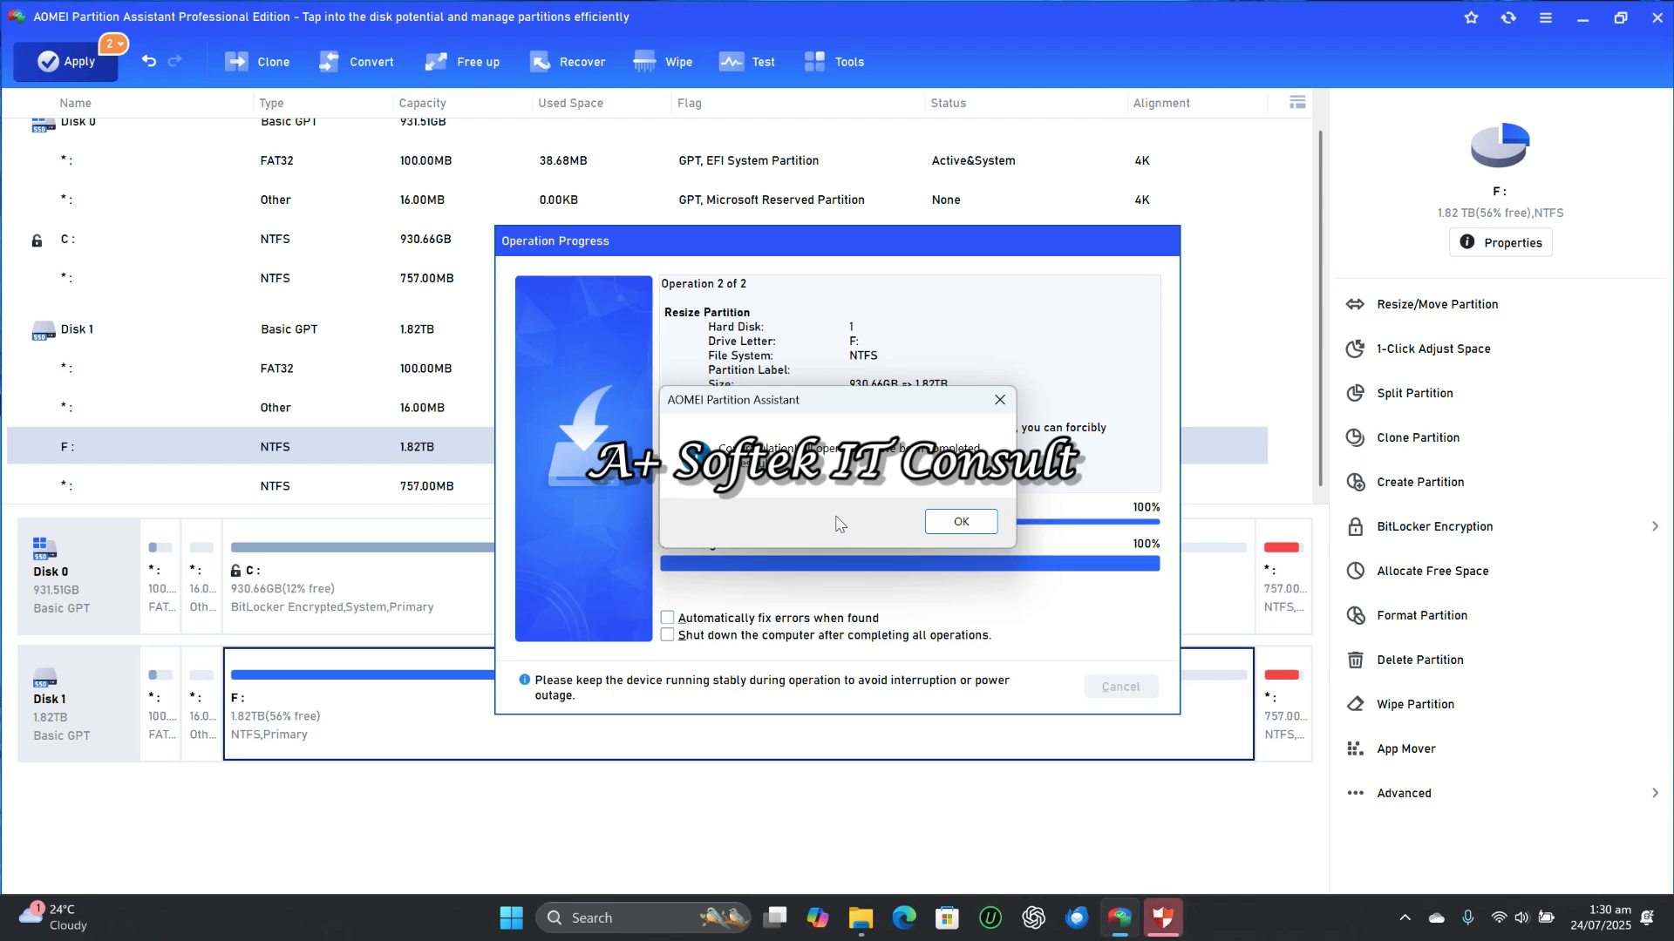
left_click(943, 533)
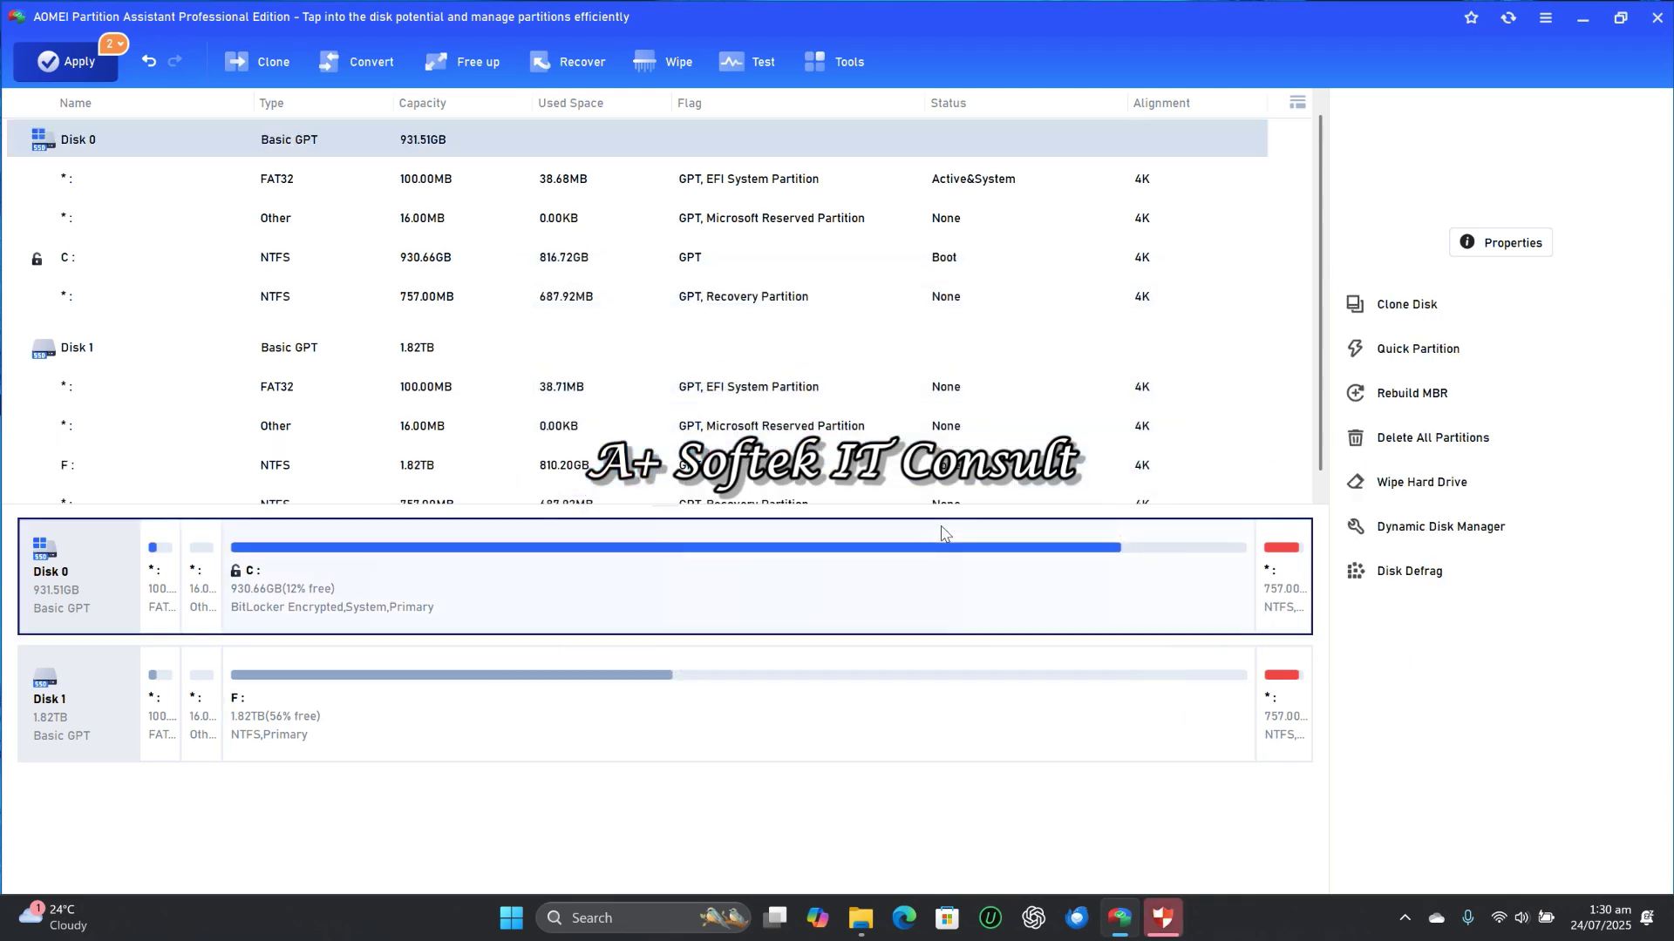
- Switch to File Explorer's This PC view, check the capacity of drive F: and browse its contents
left_click(1583, 18)
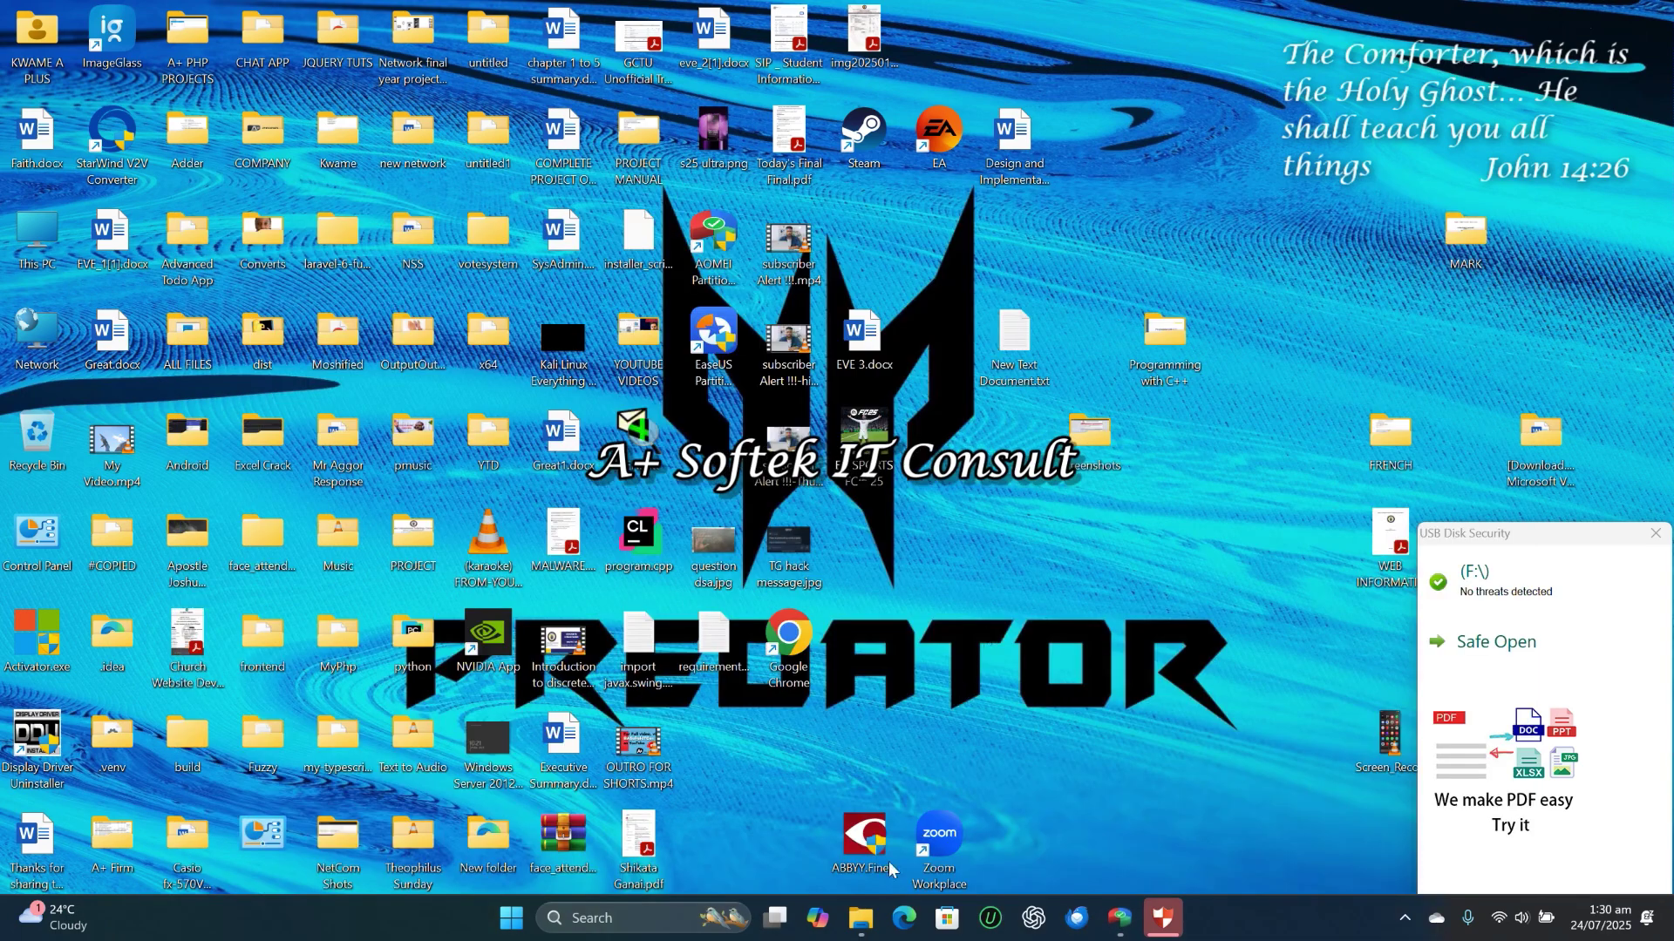
mouse_move(861, 918)
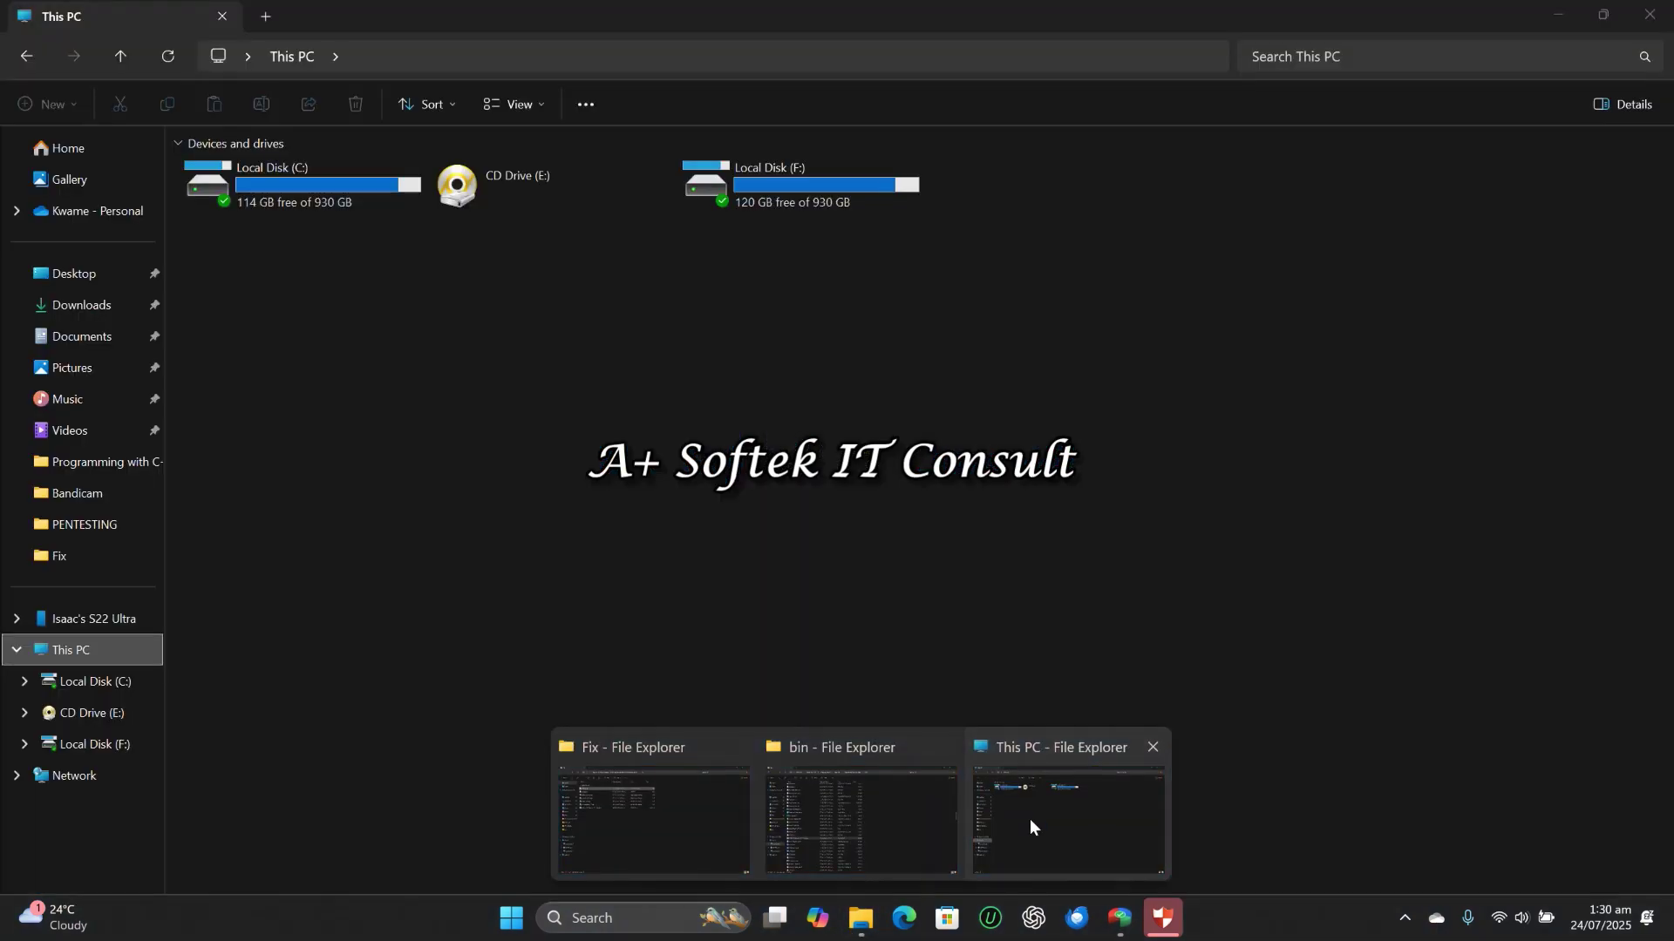
left_click(1029, 825)
left_click(792, 196)
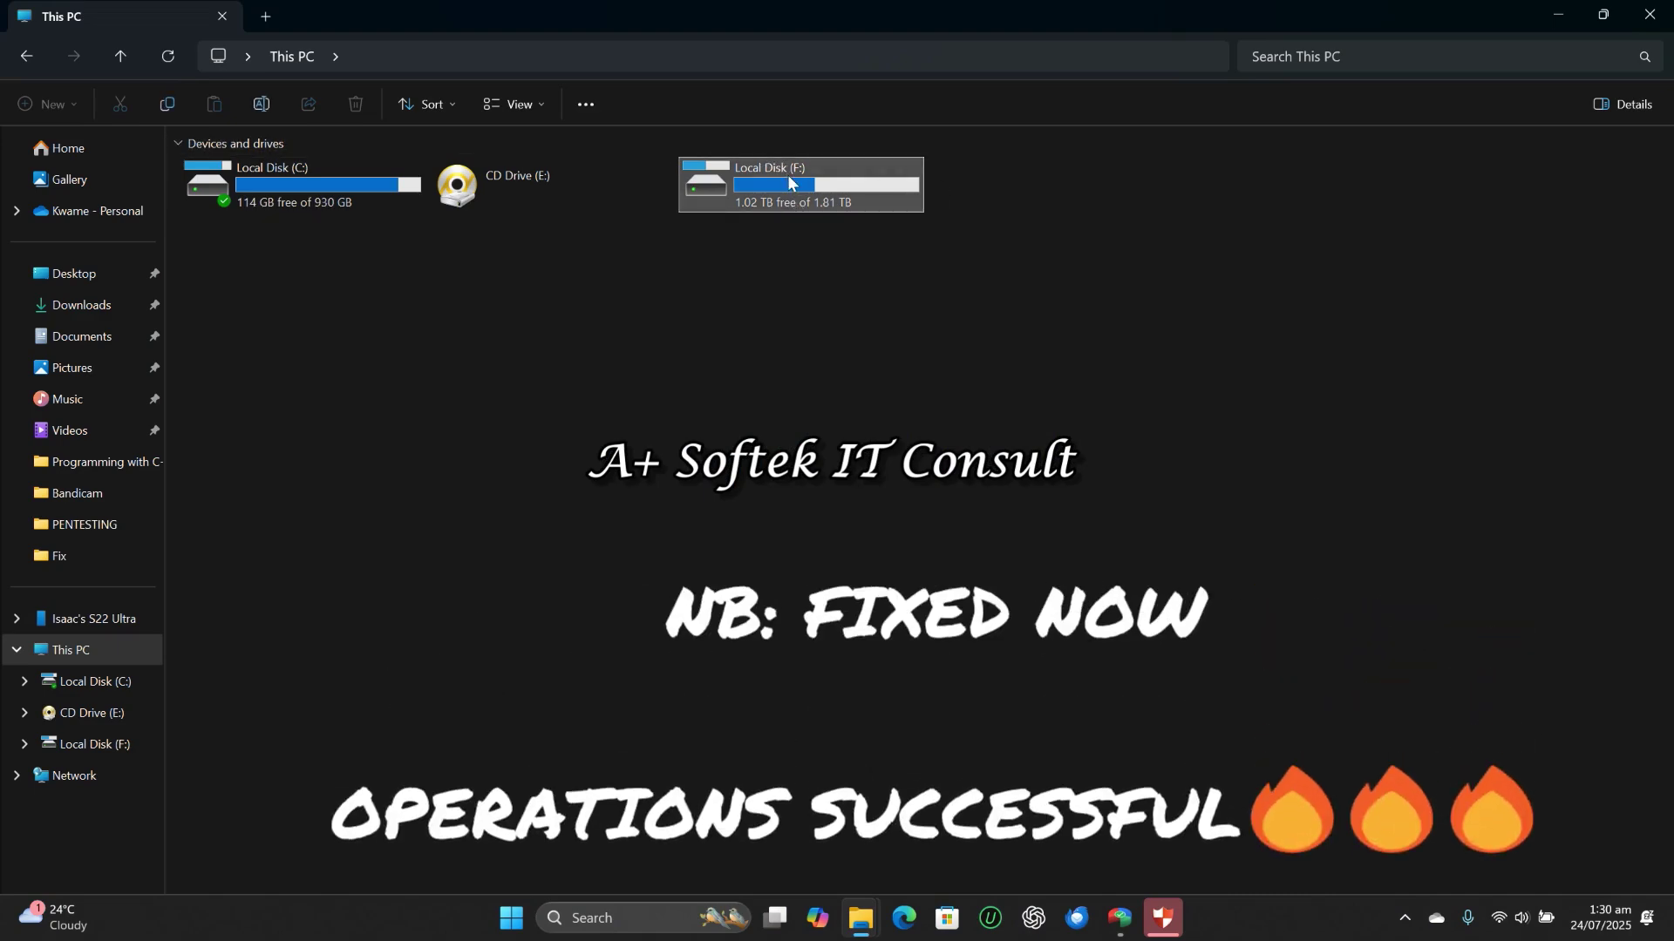
double_click(767, 196)
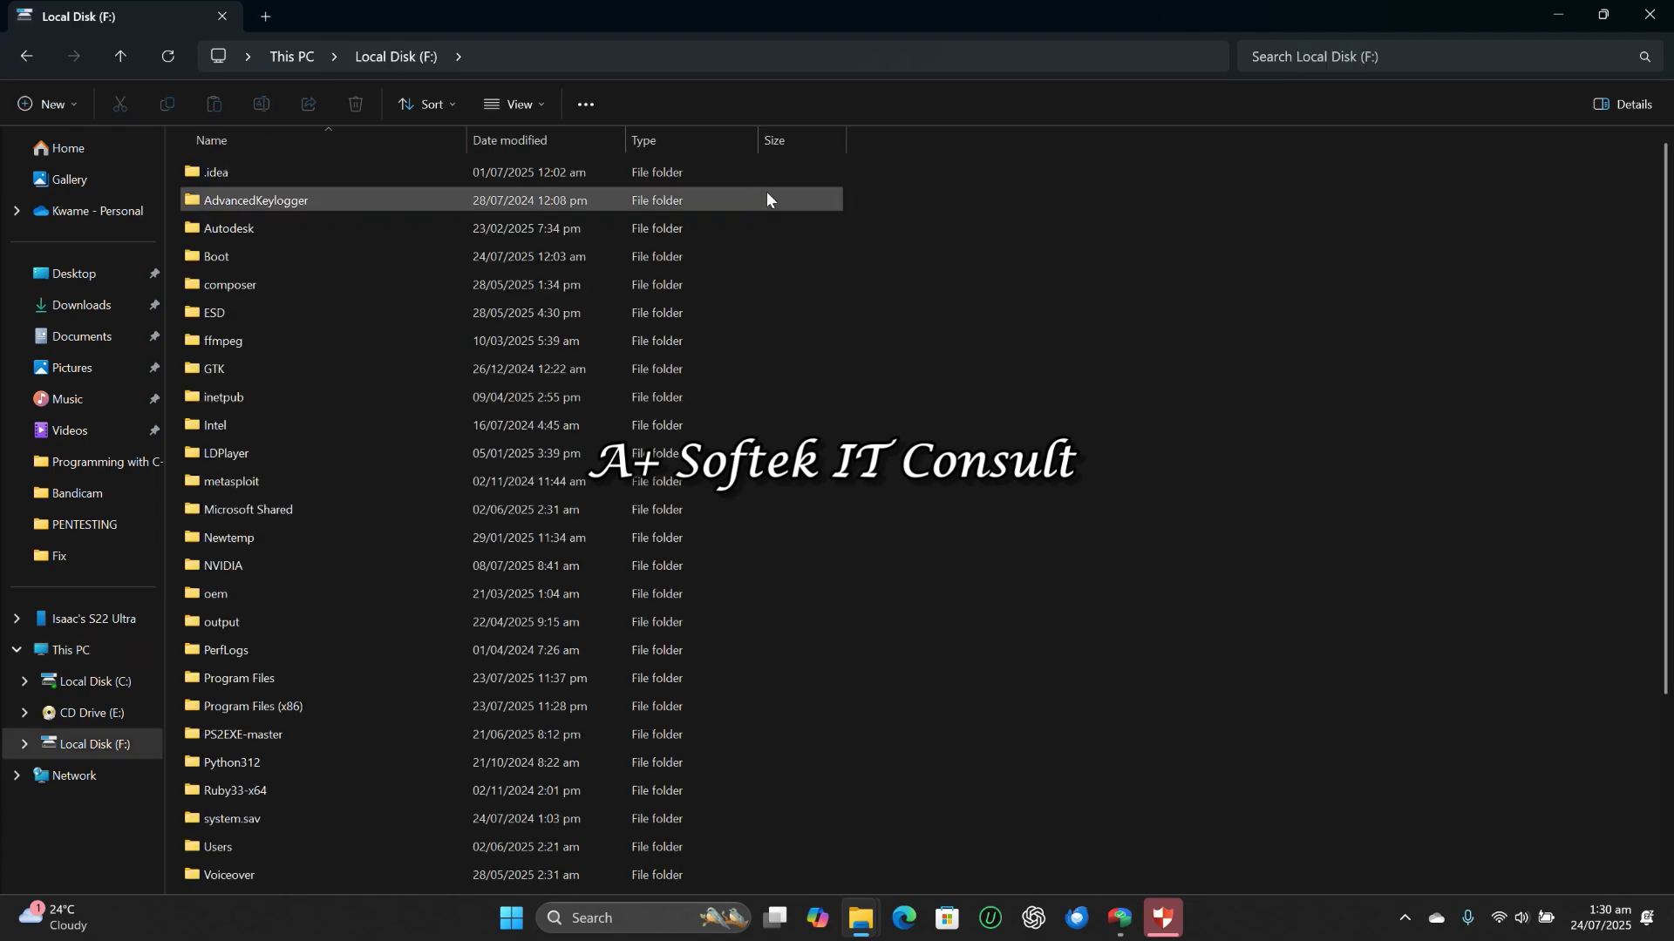
scroll(309, 371, "down", 3)
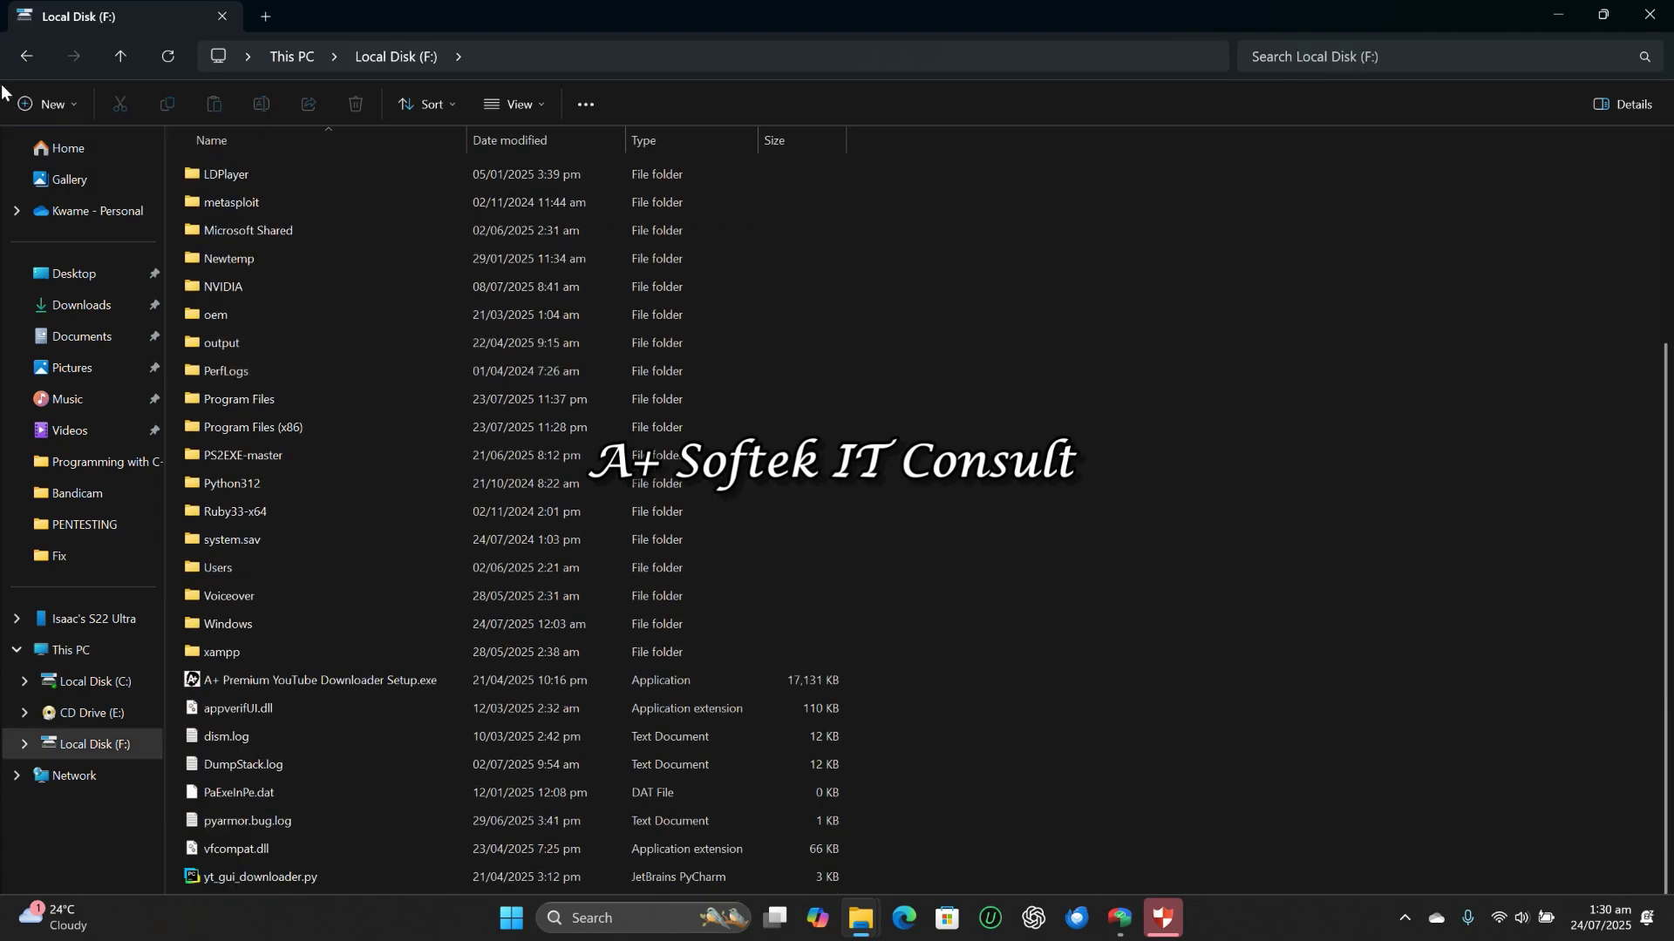
- Browse the contents of drive C: for comparison, and return to the This PC overview
left_click(33, 66)
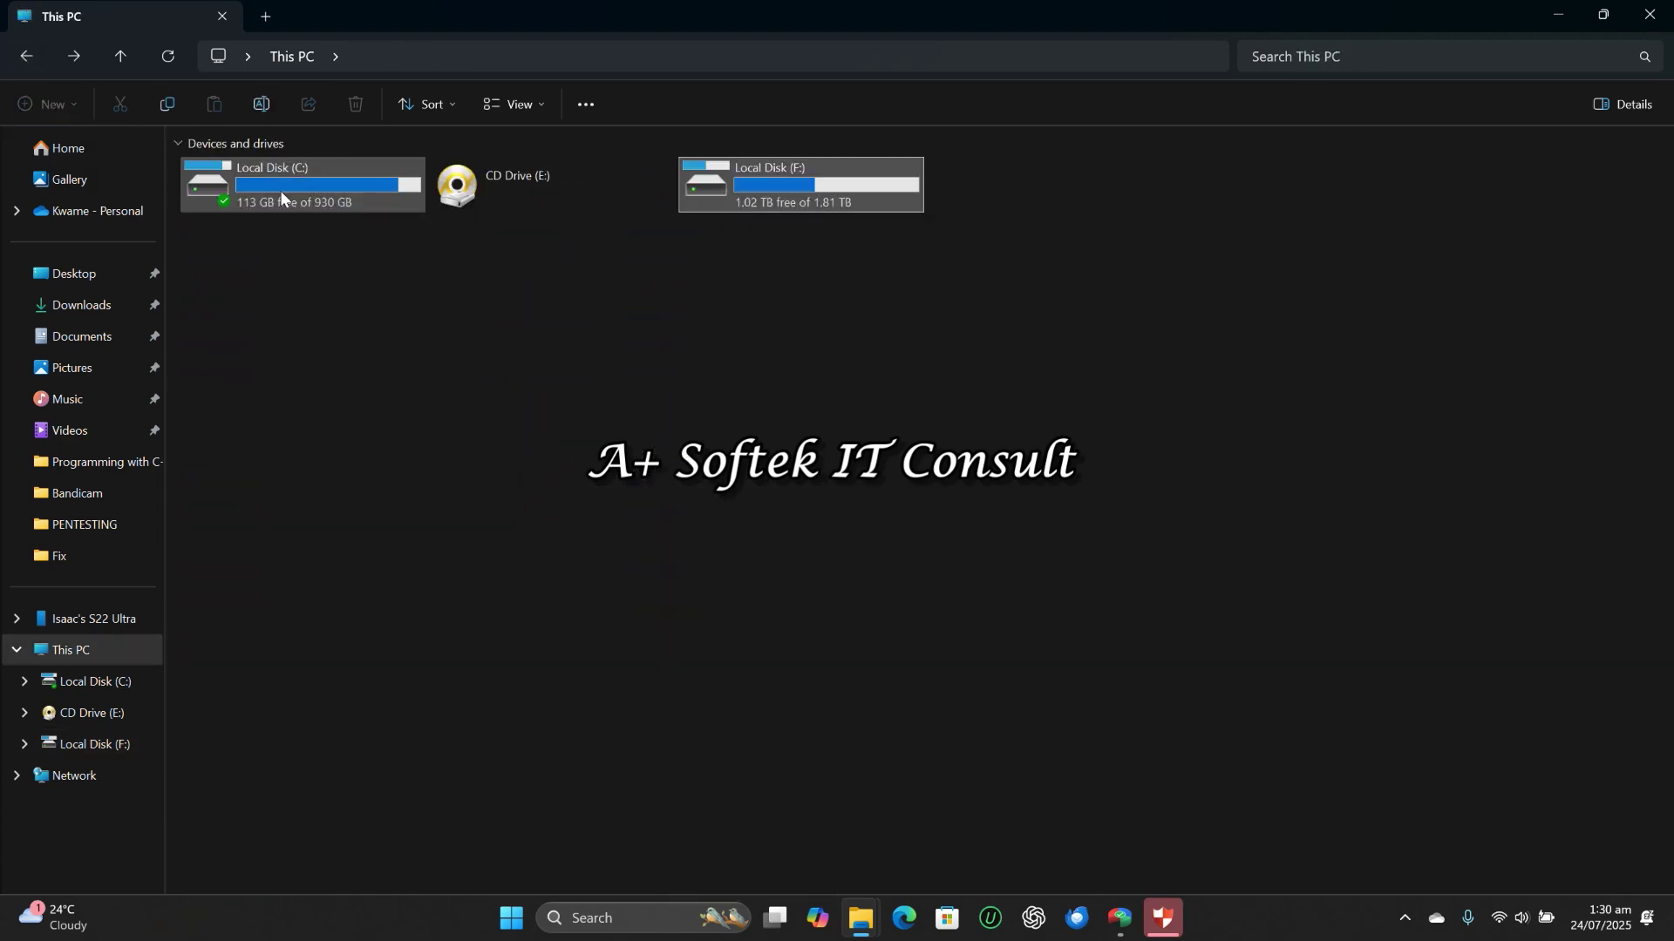
double_click(280, 197)
scroll(354, 514, "down", 3)
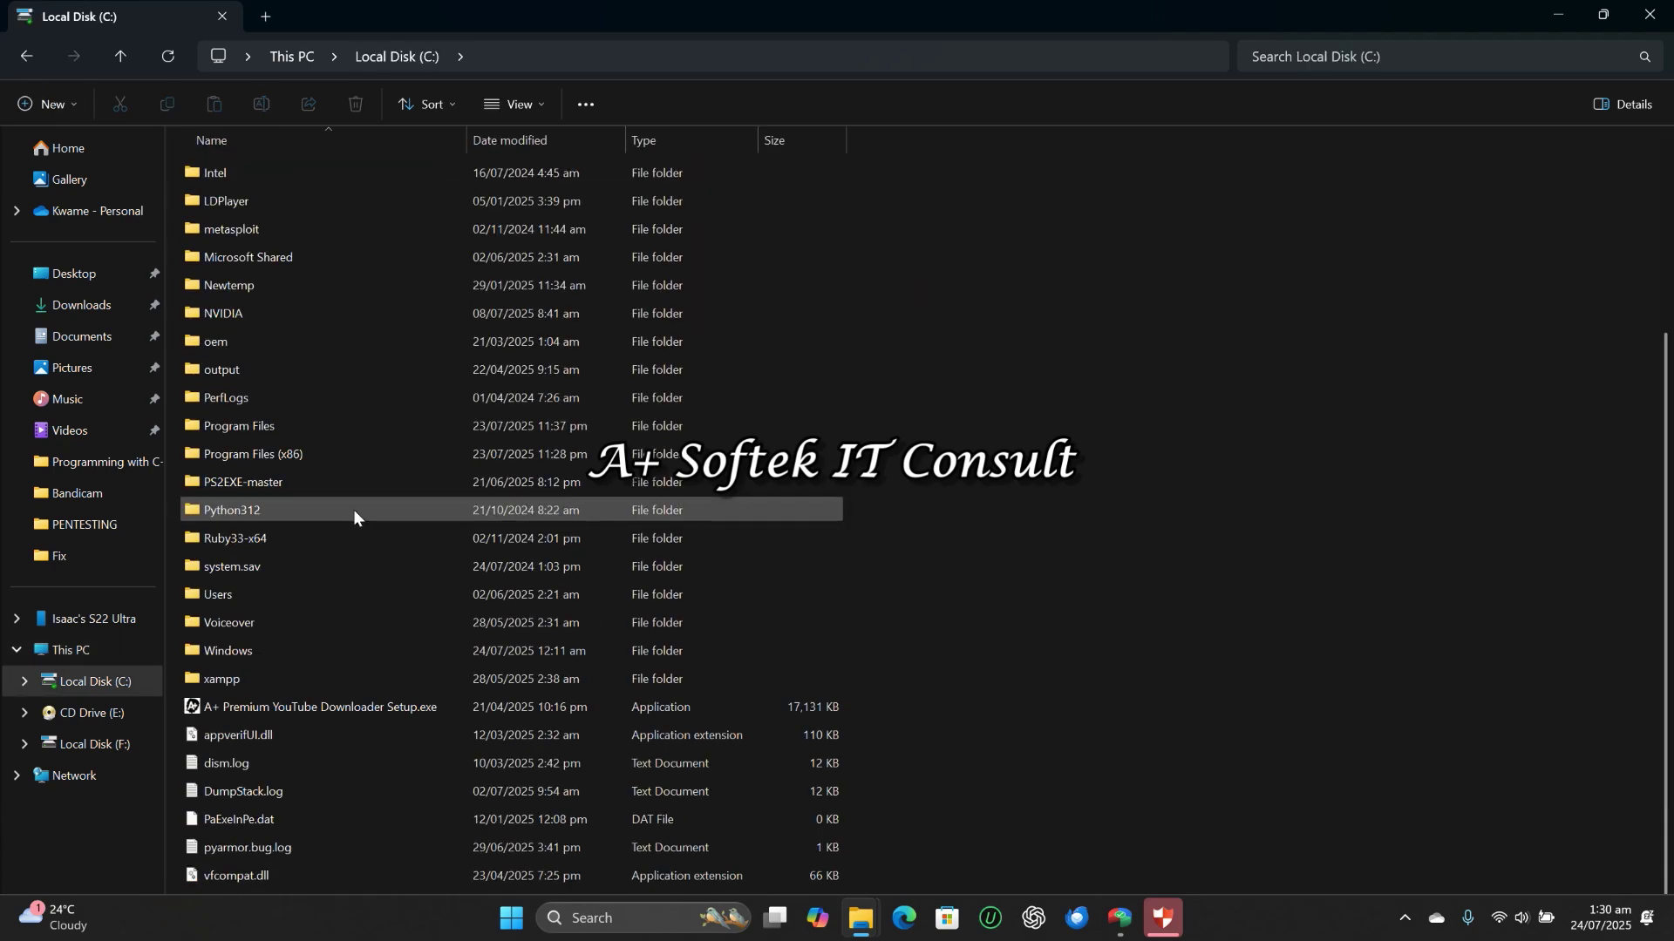
scroll(353, 516, "up", 3)
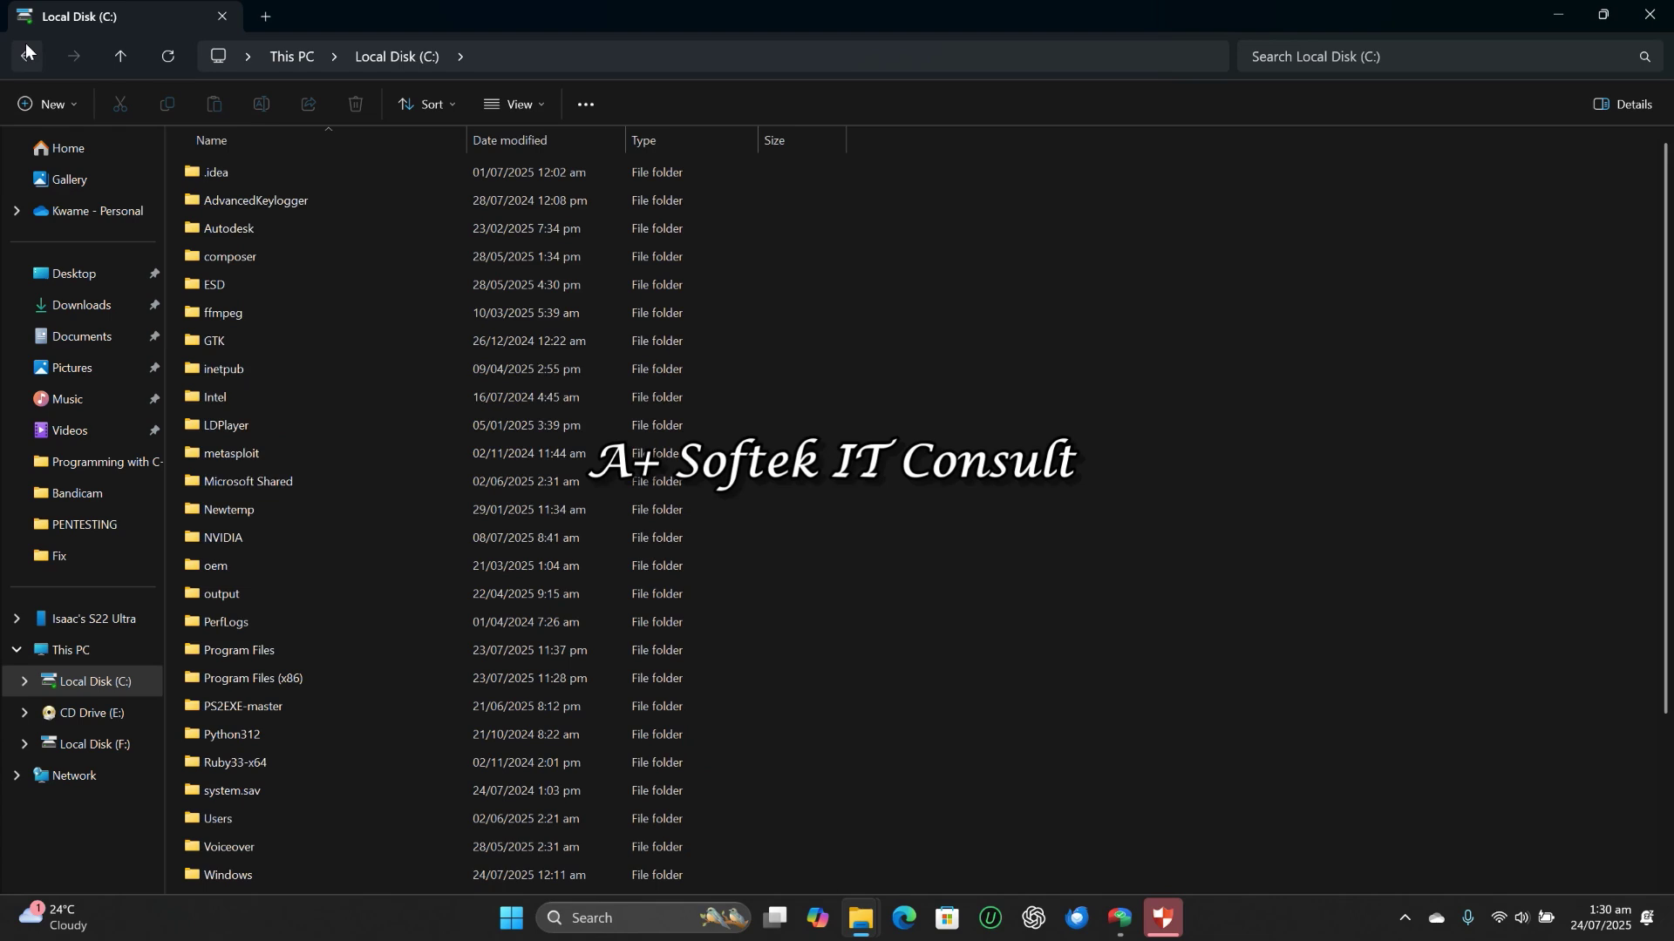
left_click(27, 55)
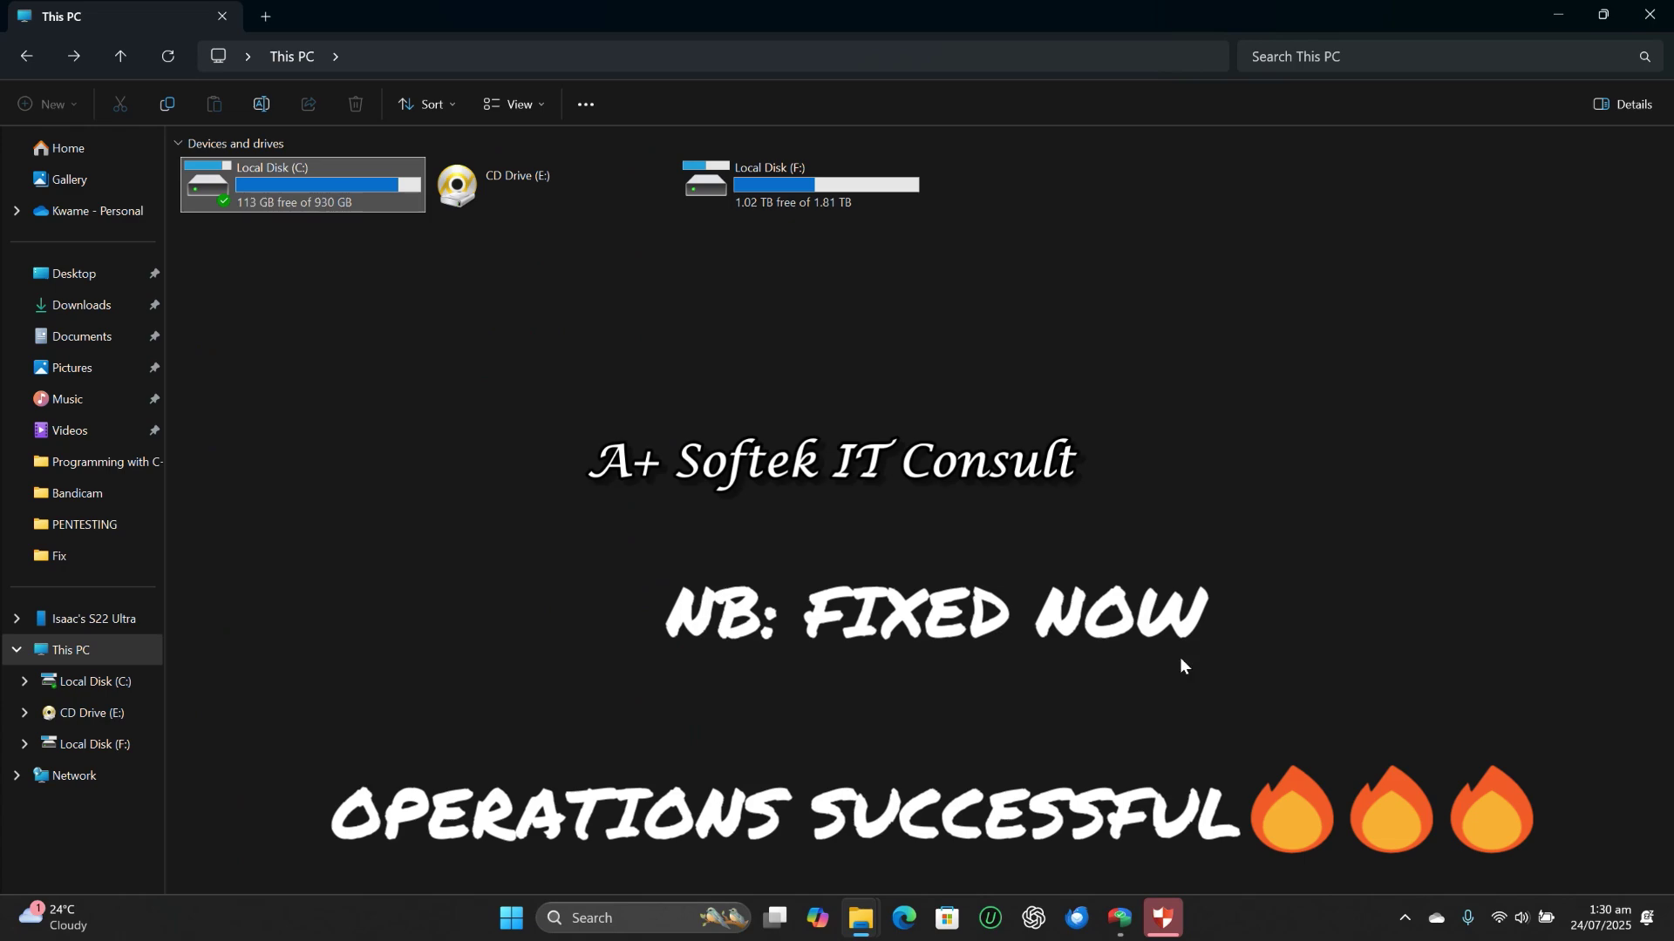
- Close AOMEI Partition Assistant and clear the File Explorer window and USB Disk Security pop-up from the desktop
left_click(1125, 920)
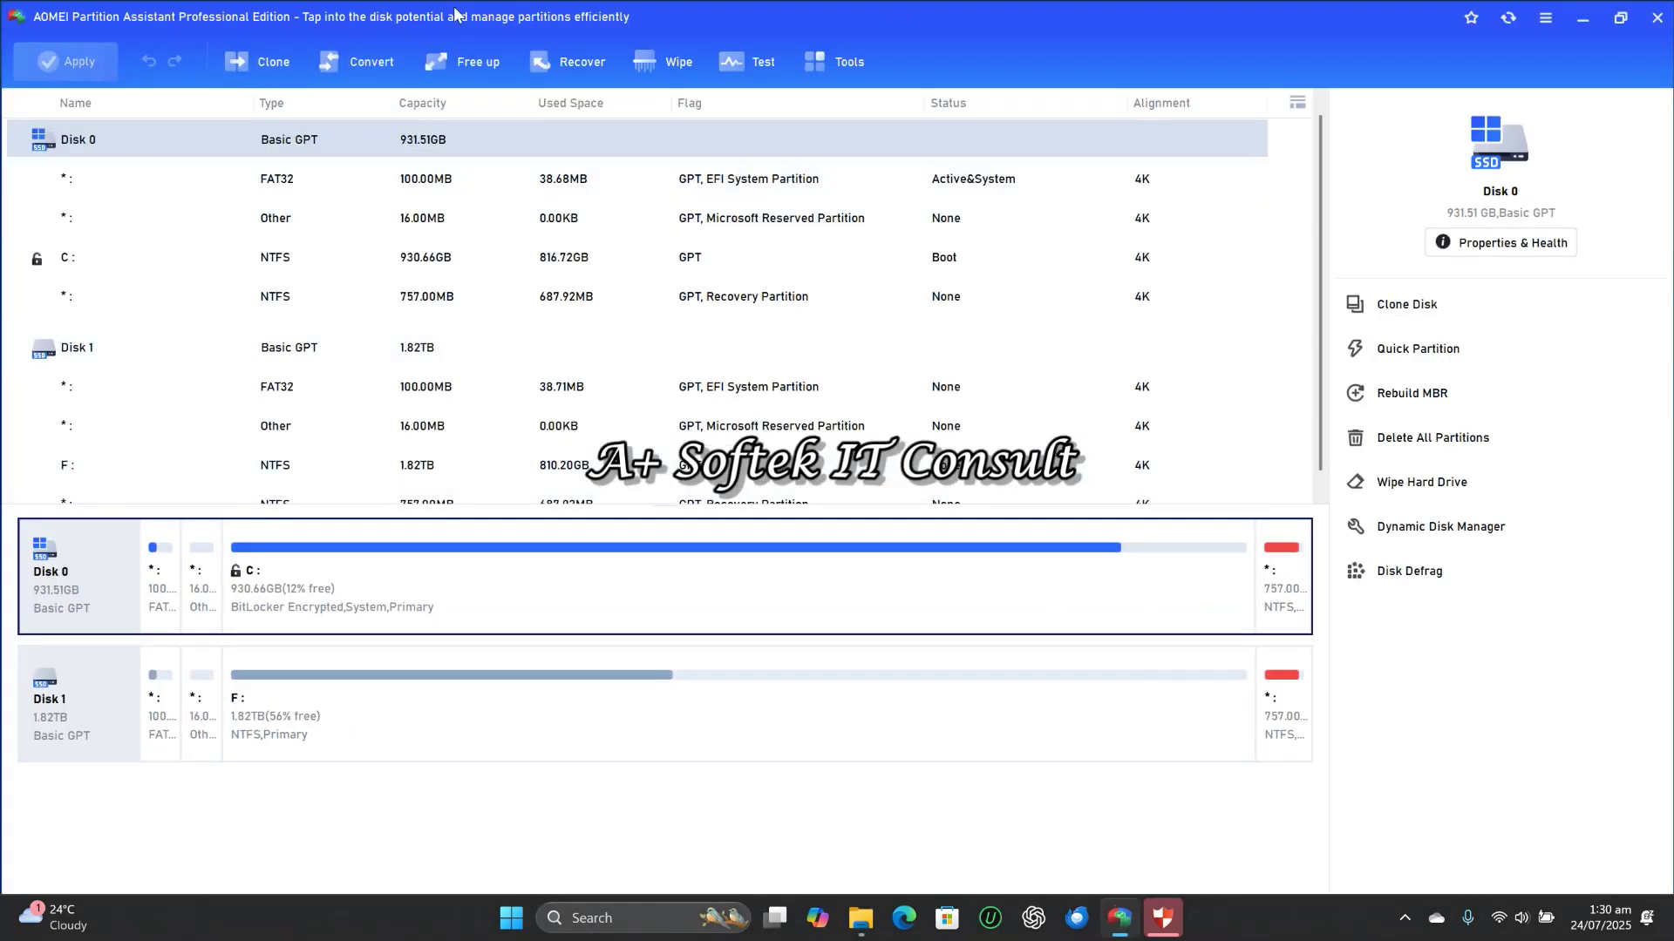
left_click(1647, 21)
left_click(1552, 22)
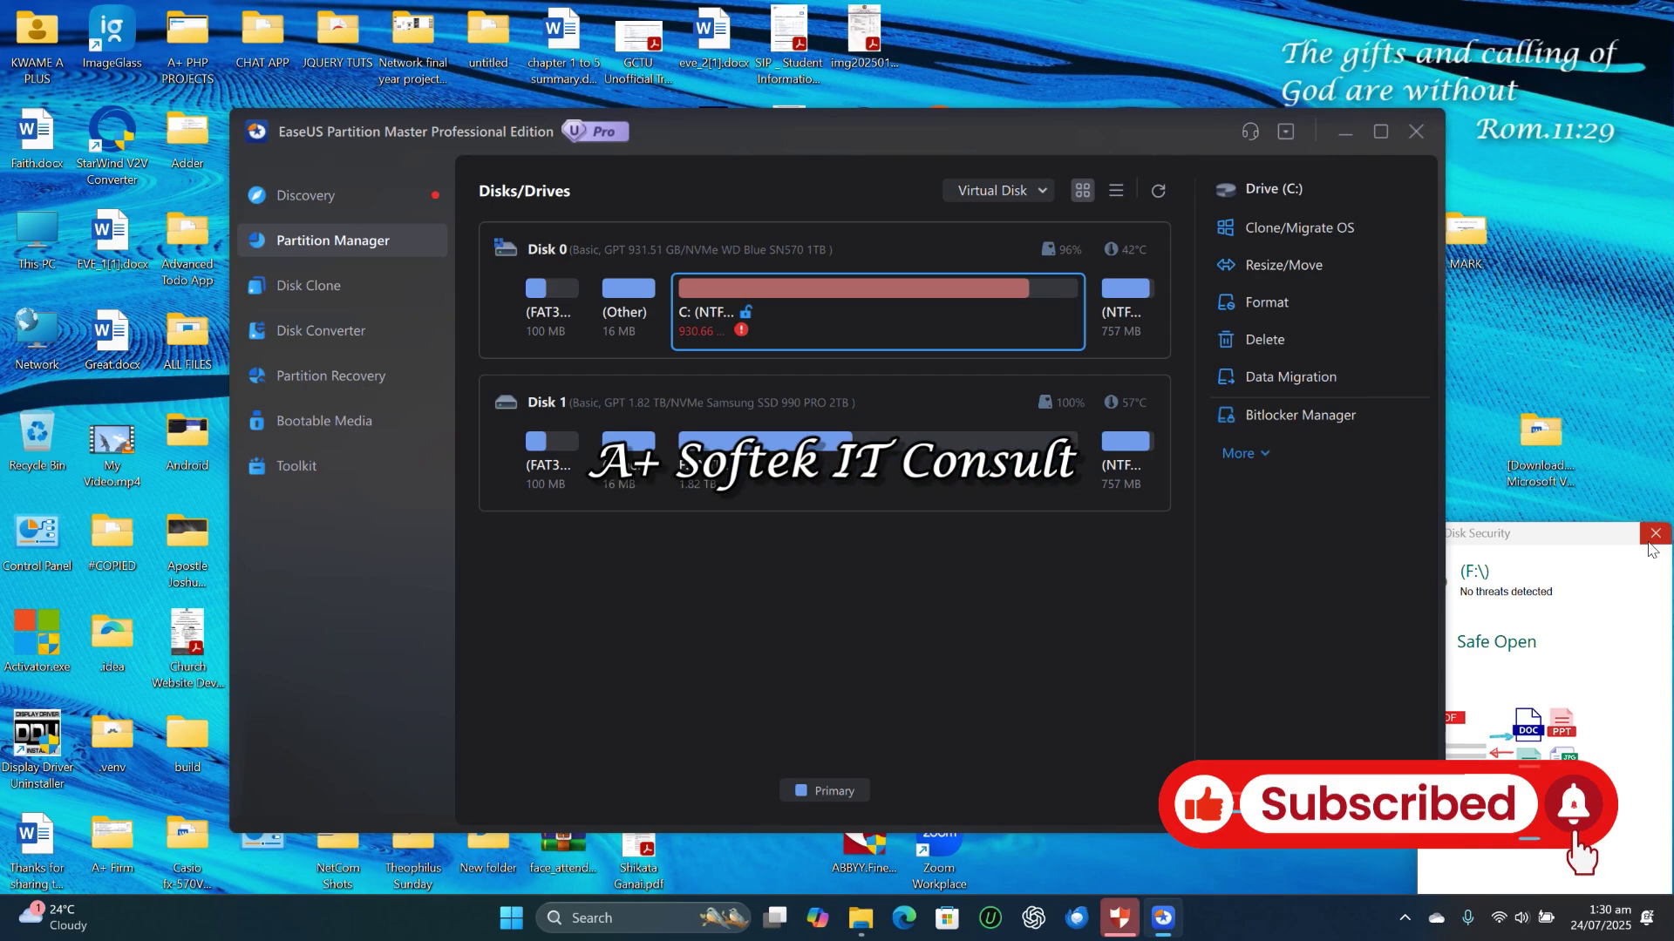
left_click(1652, 537)
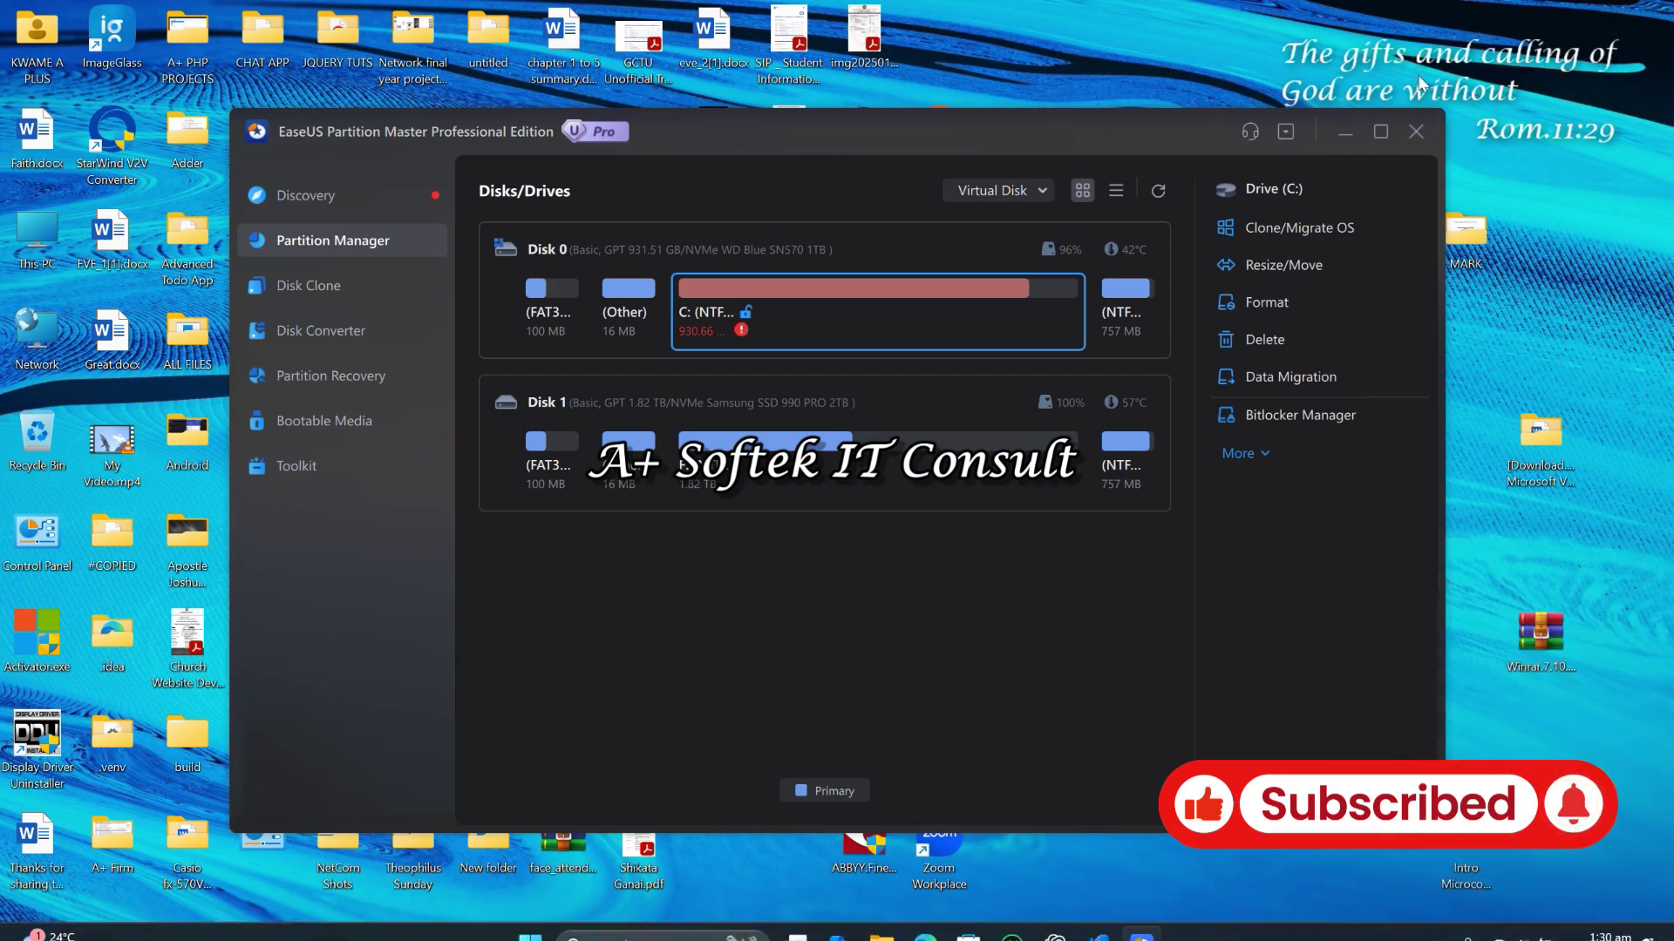
- Maximize EaseUS Partition Master and examine the BitLocker information of drive C: in Bitlocker Manager
left_click(1380, 132)
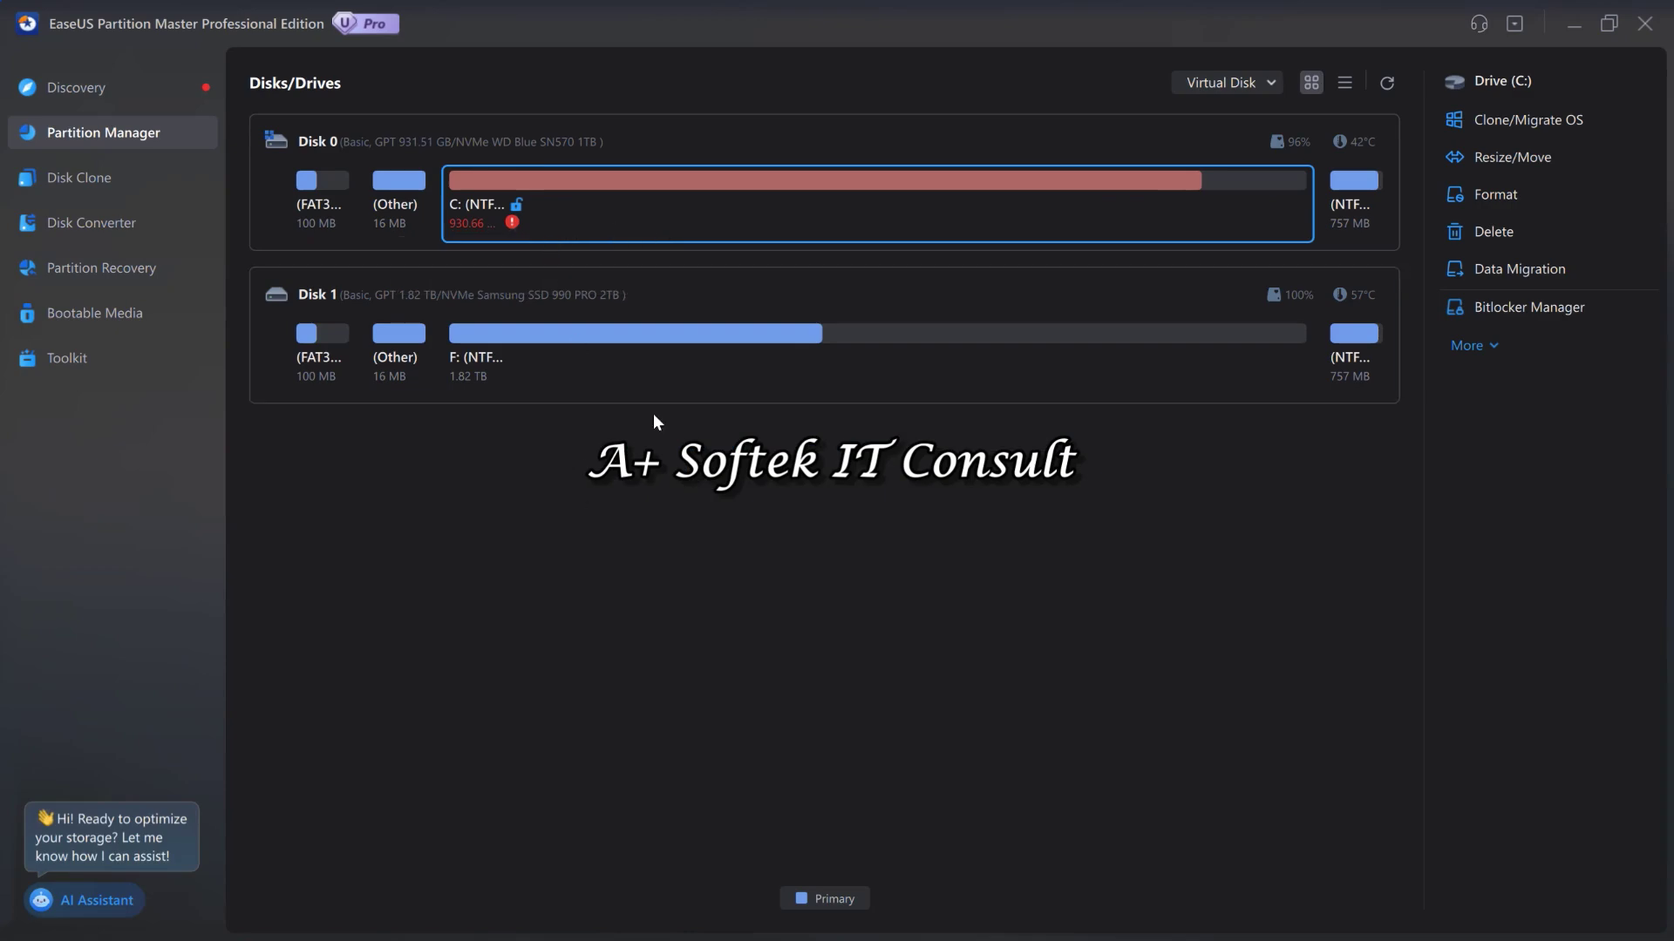
right_click(690, 223)
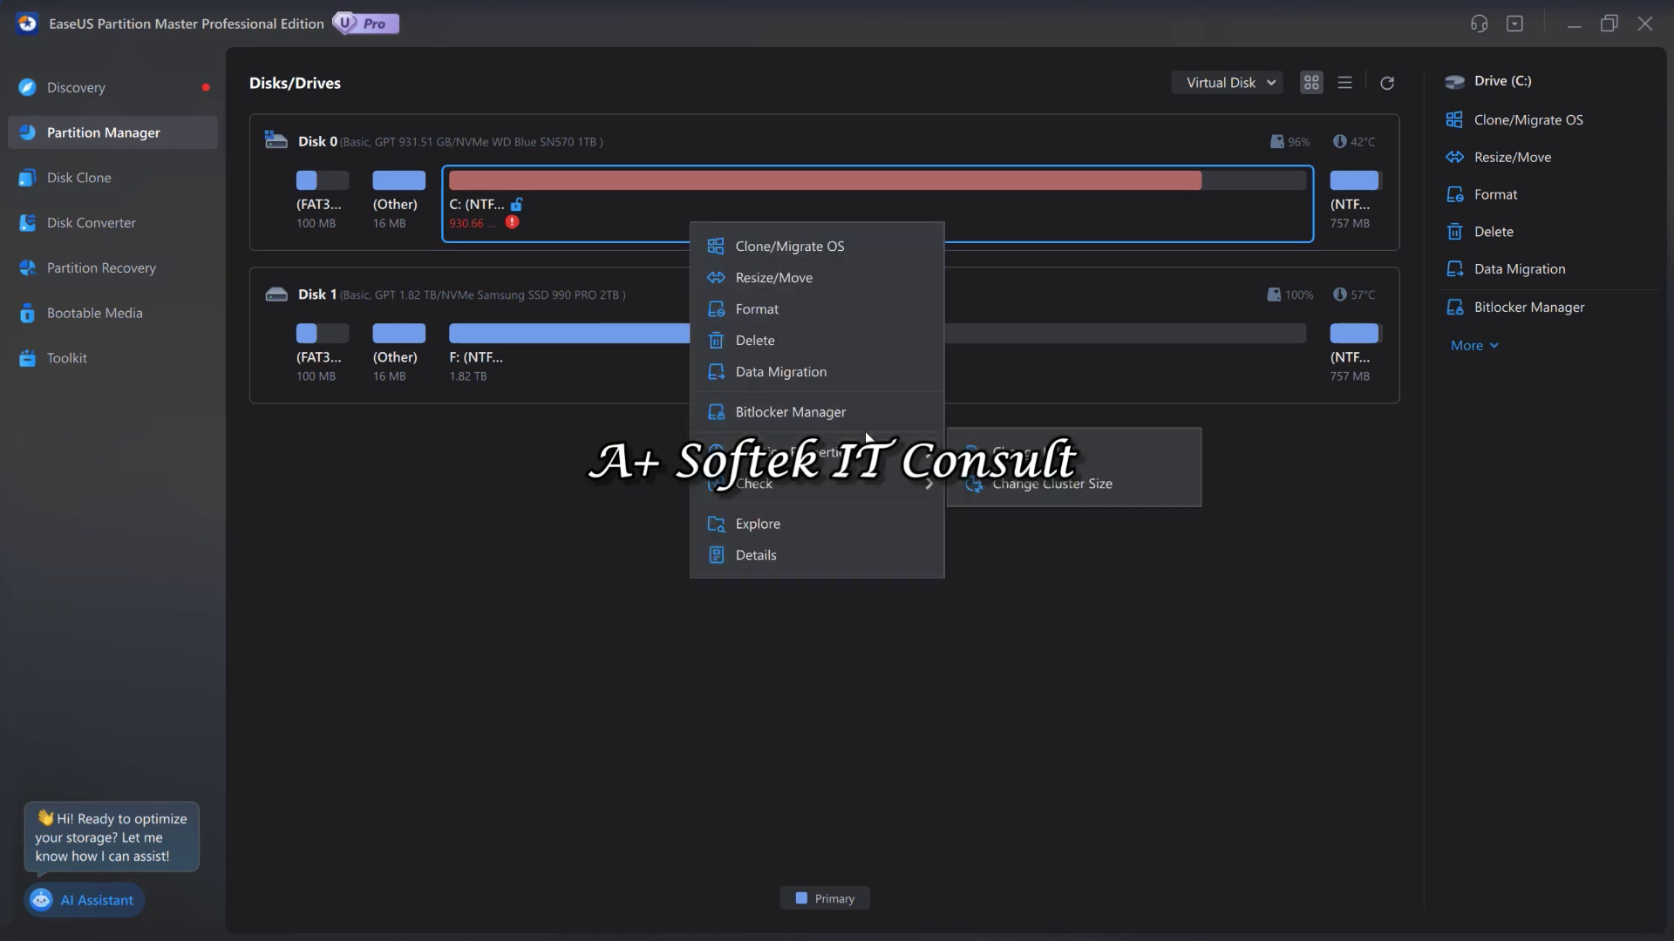
left_click(848, 415)
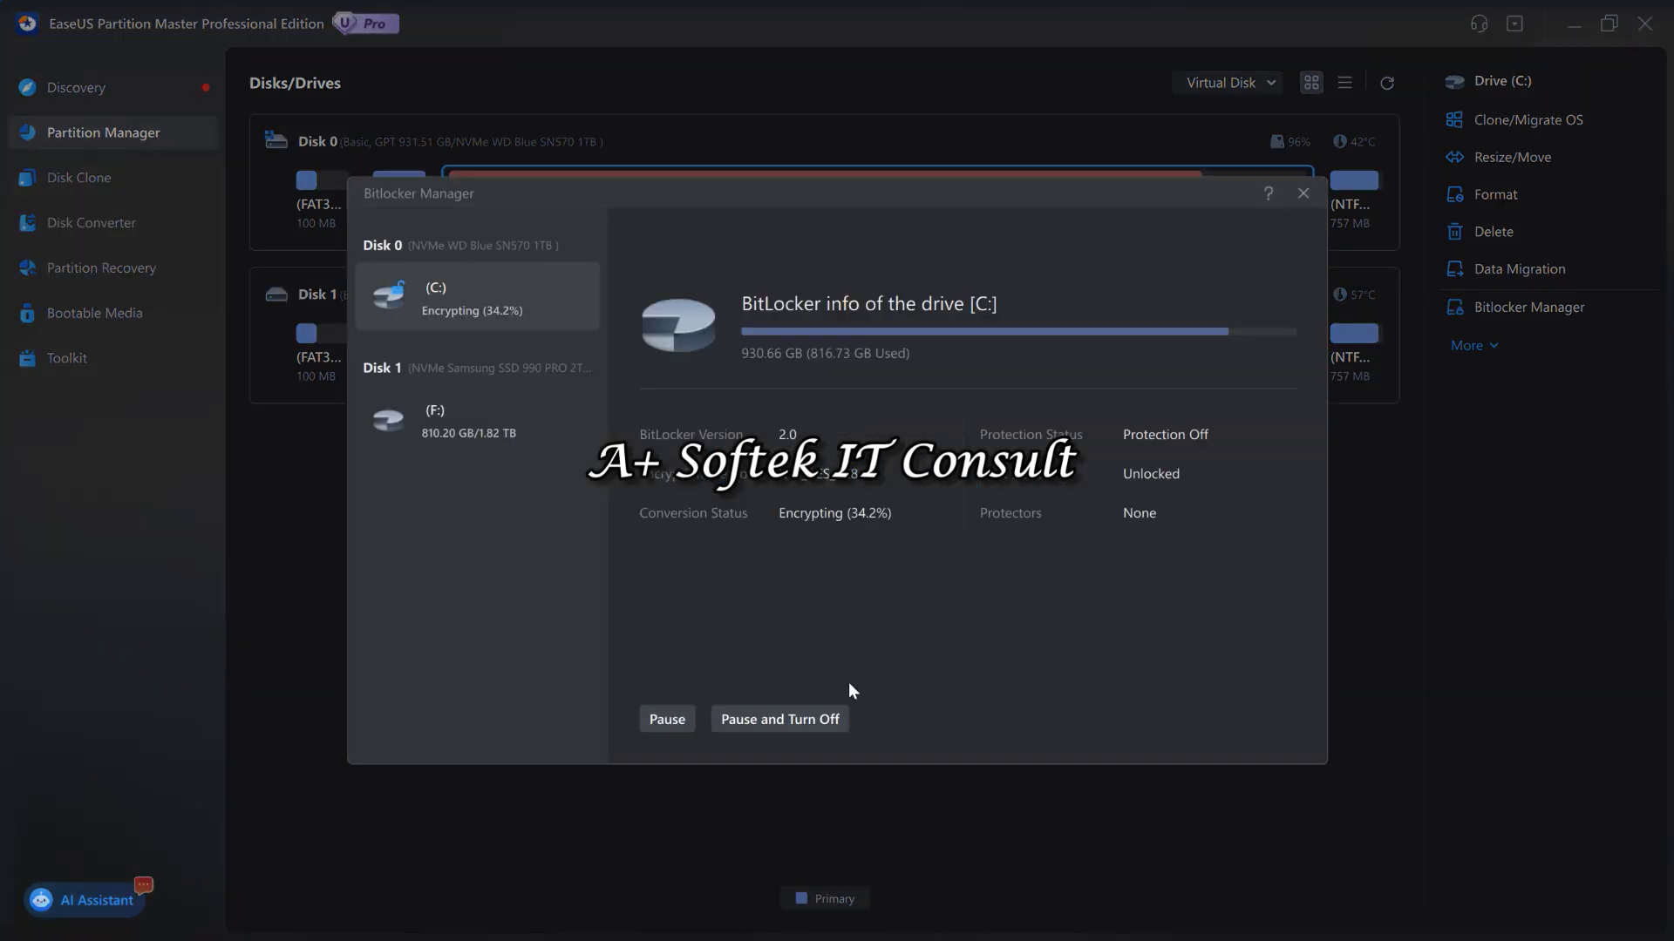
left_click(1302, 192)
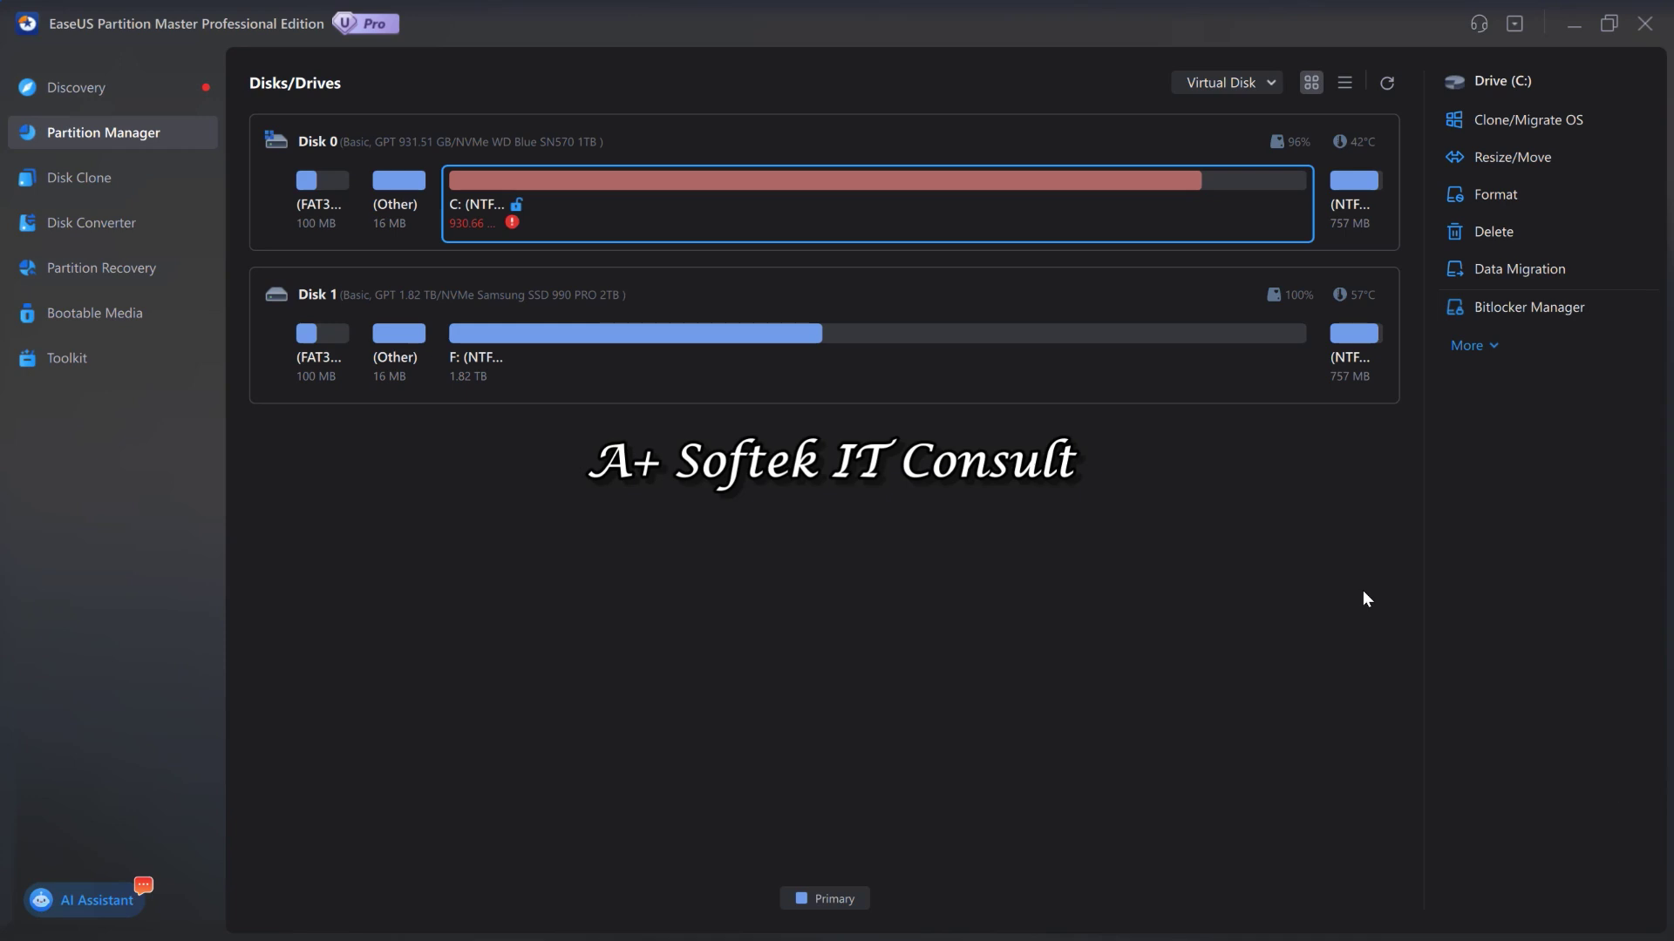
mouse_move(999, 4)
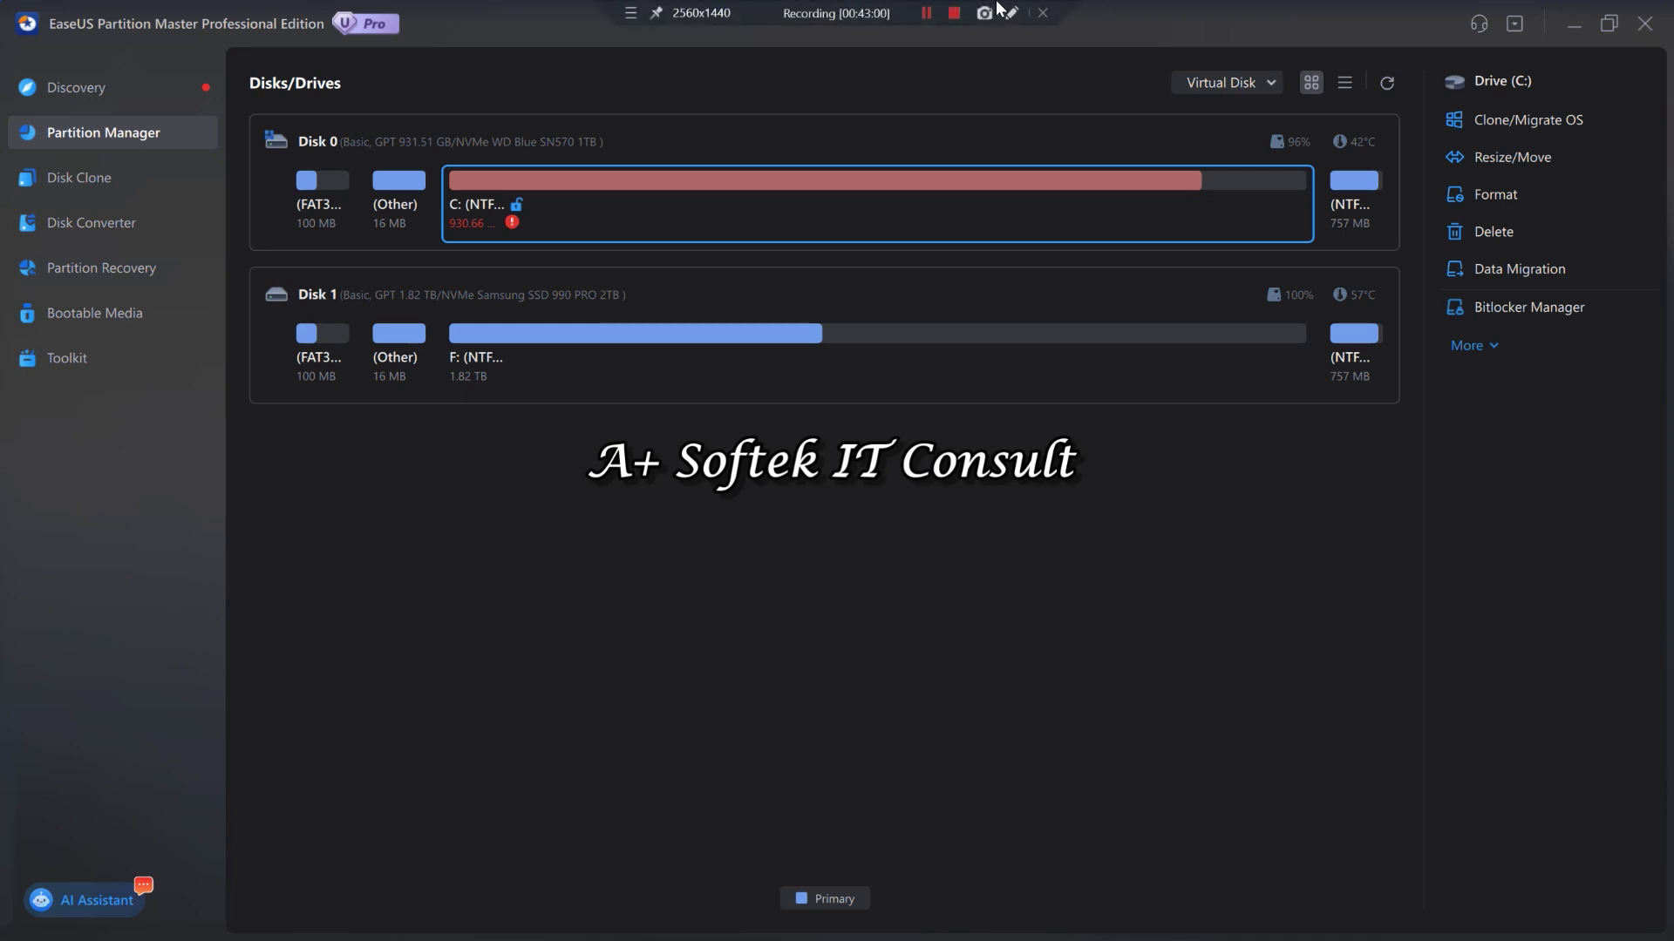